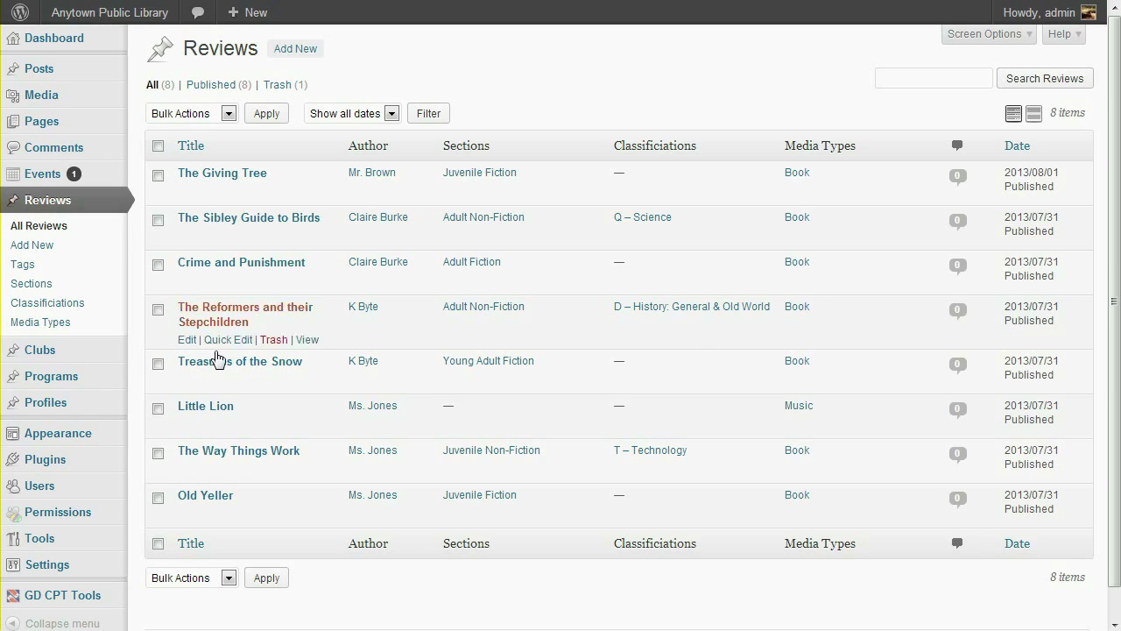
Step: Restrict the Approved moderation post status to the Reviews post type only, and return to the moderation statuses list
mouse_move(72, 519)
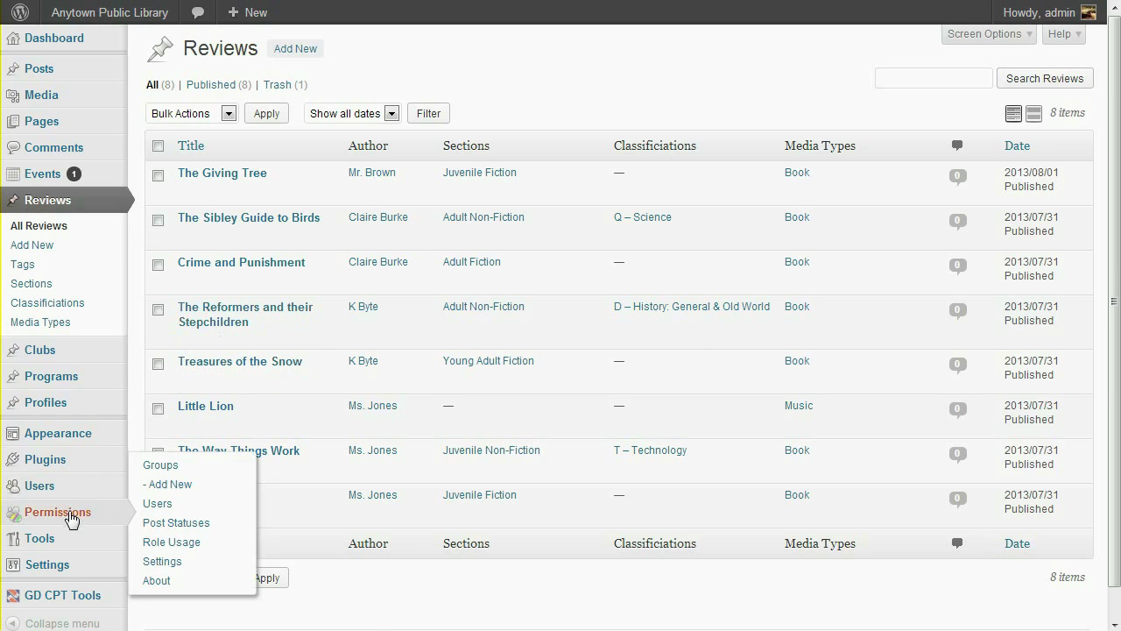
click(170, 529)
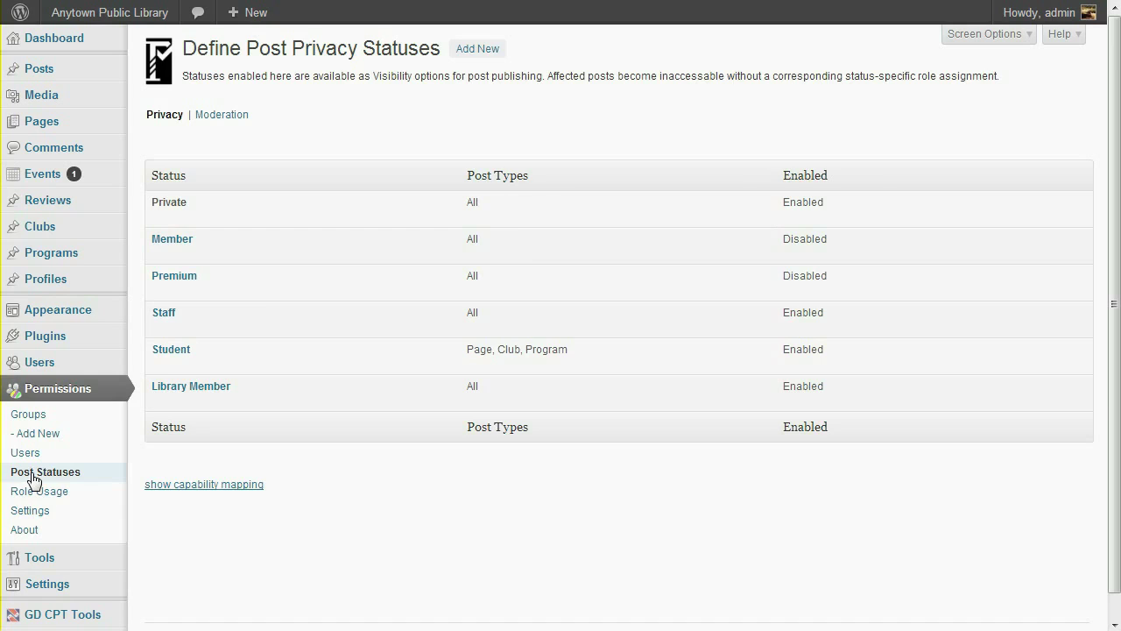
click(219, 124)
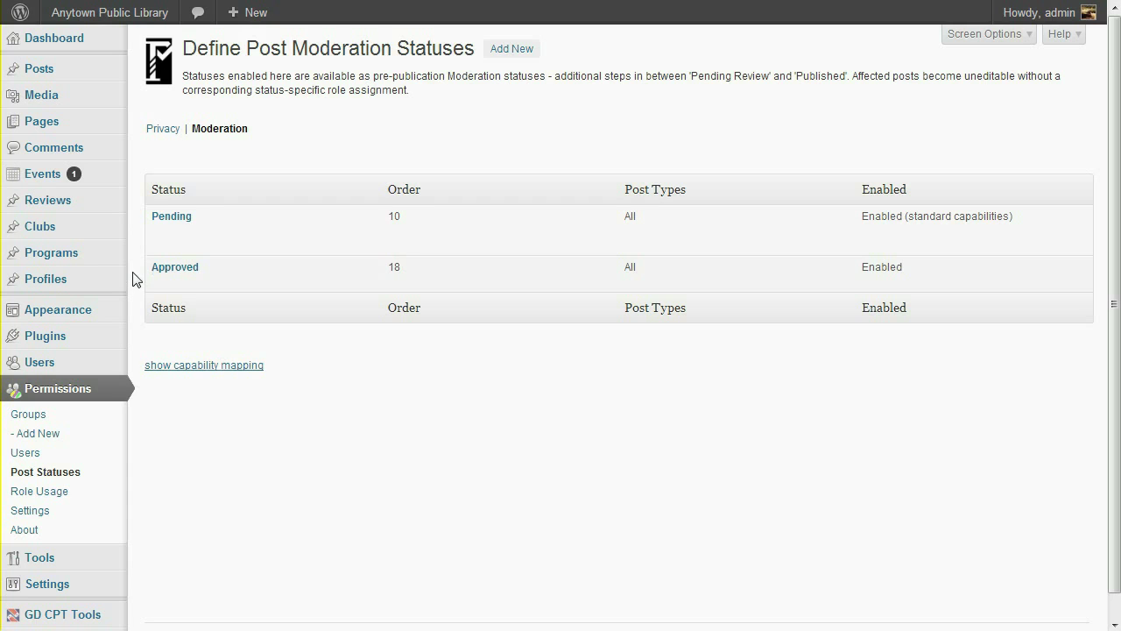
mouse_move(155, 282)
click(161, 283)
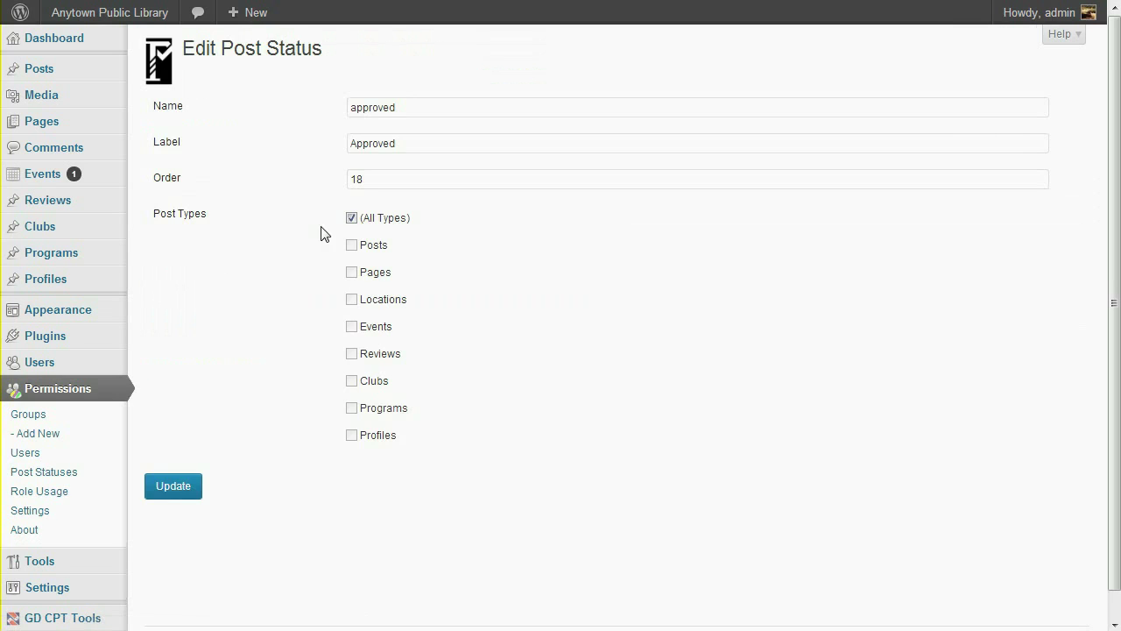
click(351, 218)
click(351, 354)
click(189, 493)
click(287, 85)
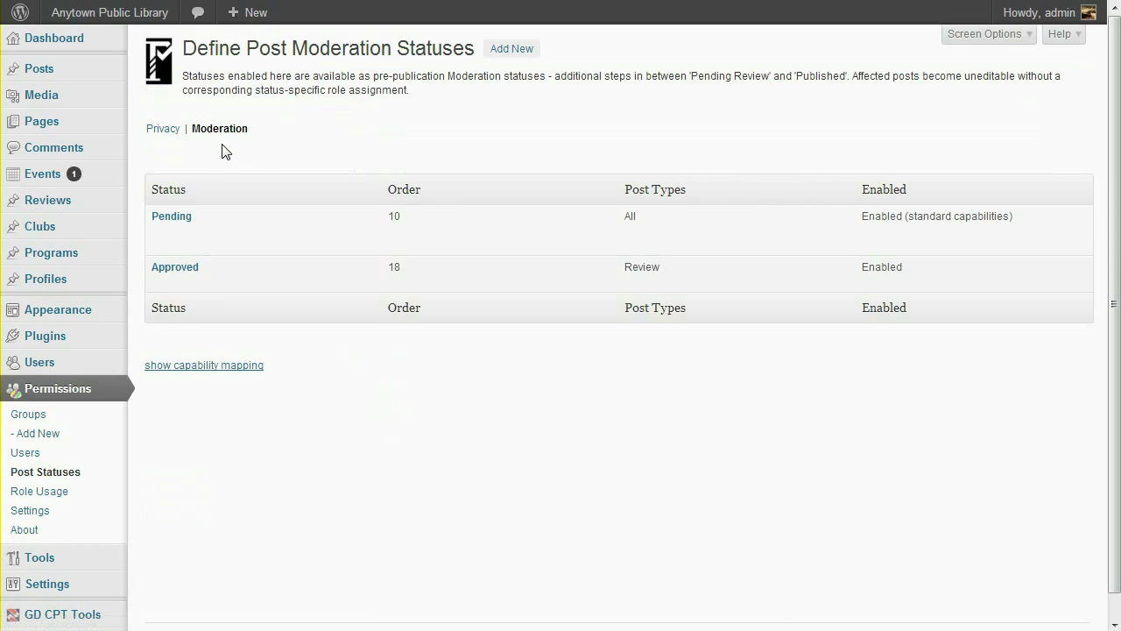
Step: Create a moderation status named recommended with the label Recommended, applying only to Reviews
click(519, 54)
click(439, 106)
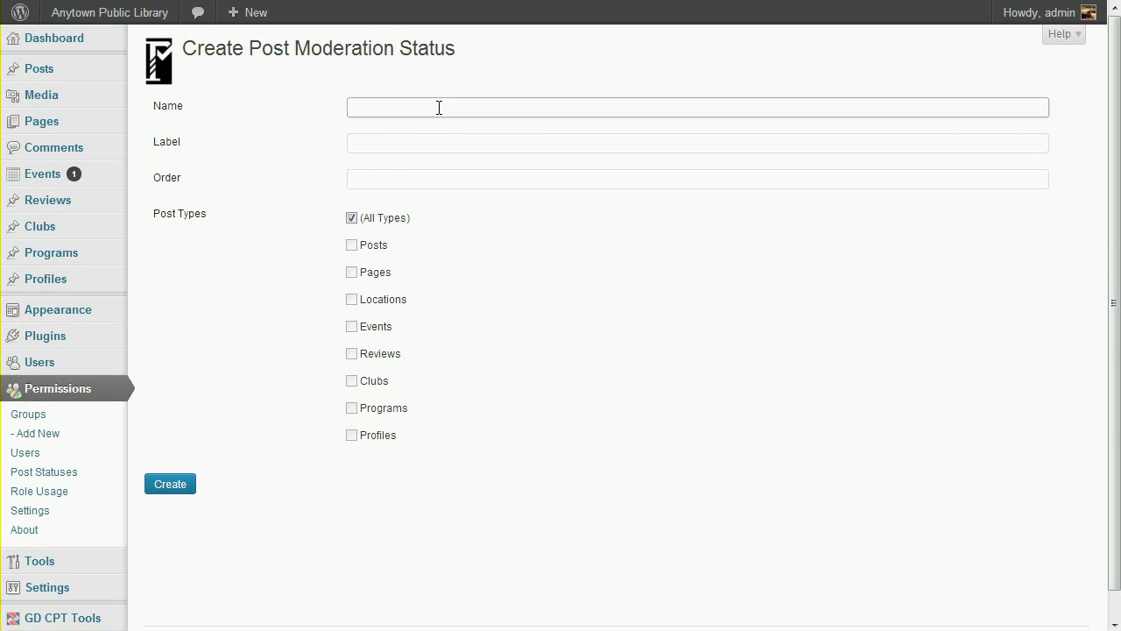
text(rec)
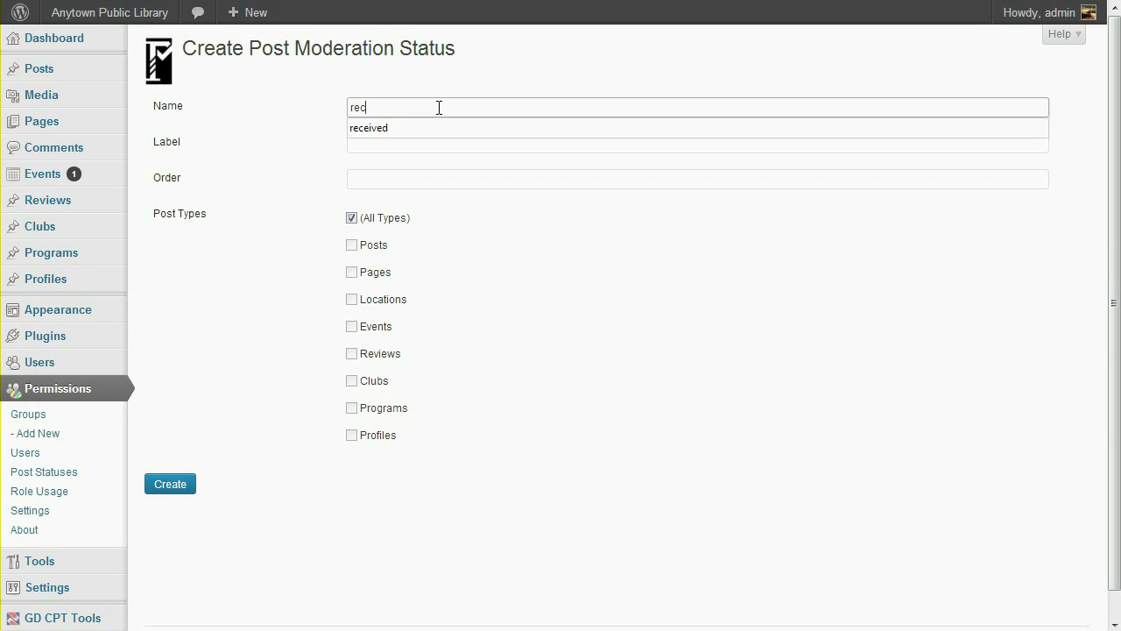
text(ommended)
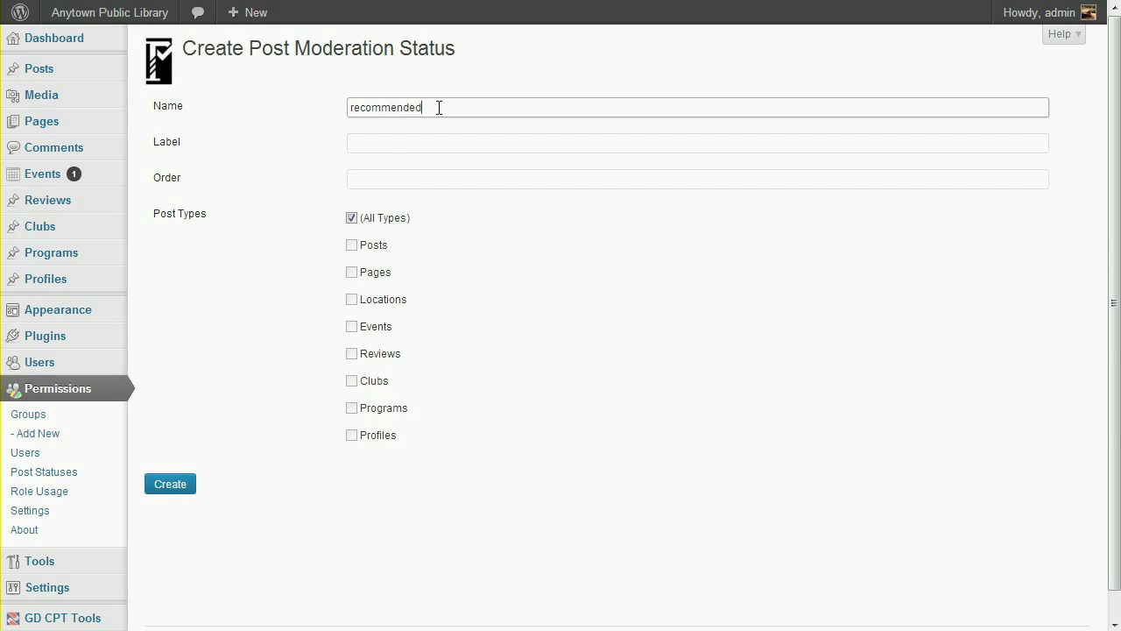
key(Tab)
text(Recommended)
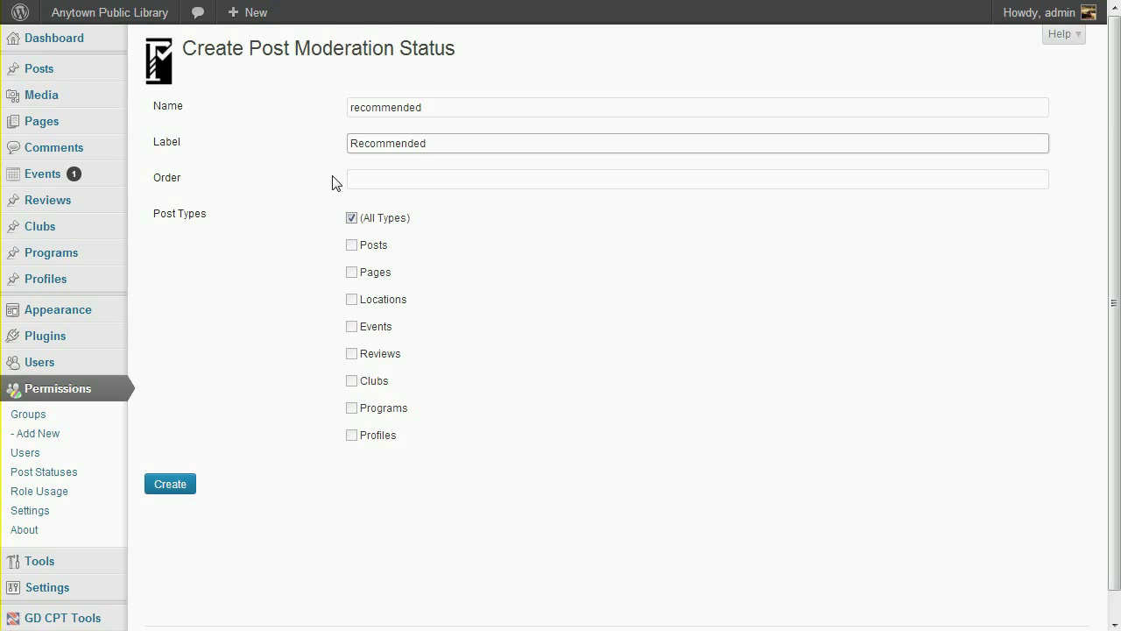
click(352, 219)
click(353, 354)
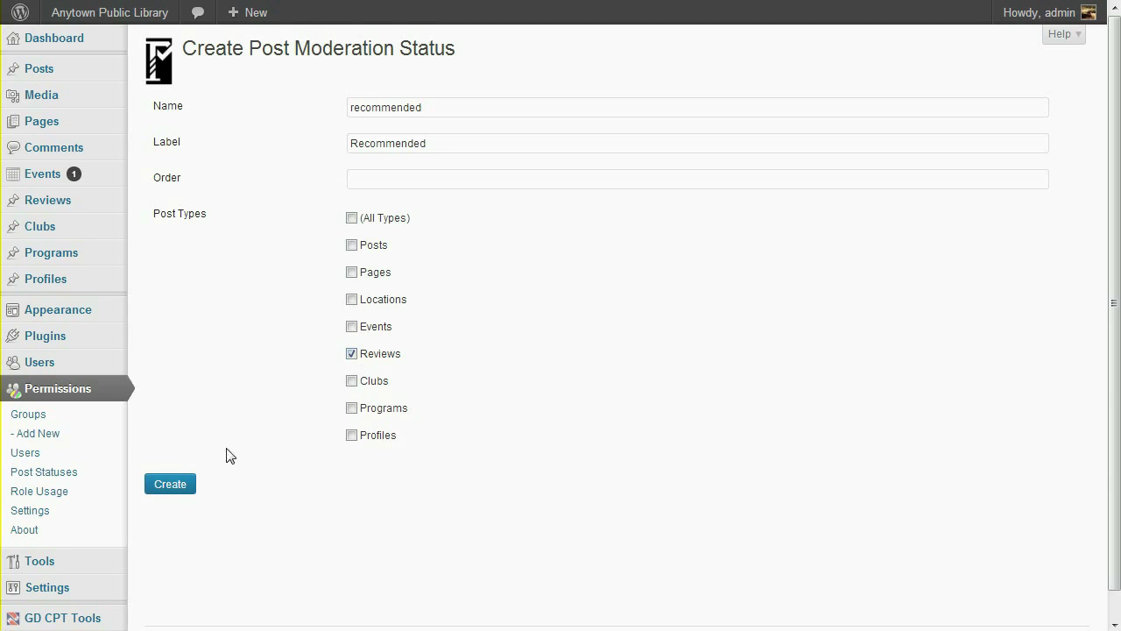
click(168, 487)
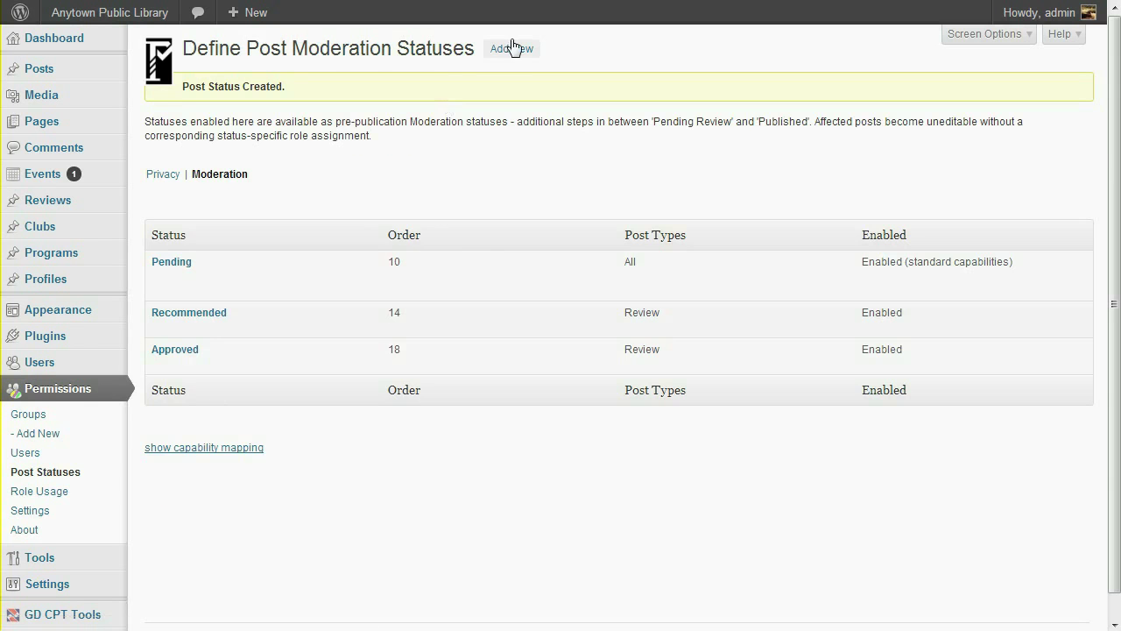
Step: Create a moderation status named needs_work with the label Needs Work, applying only to Reviews
click(516, 50)
text(Needs Work)
key(Tab)
click(372, 224)
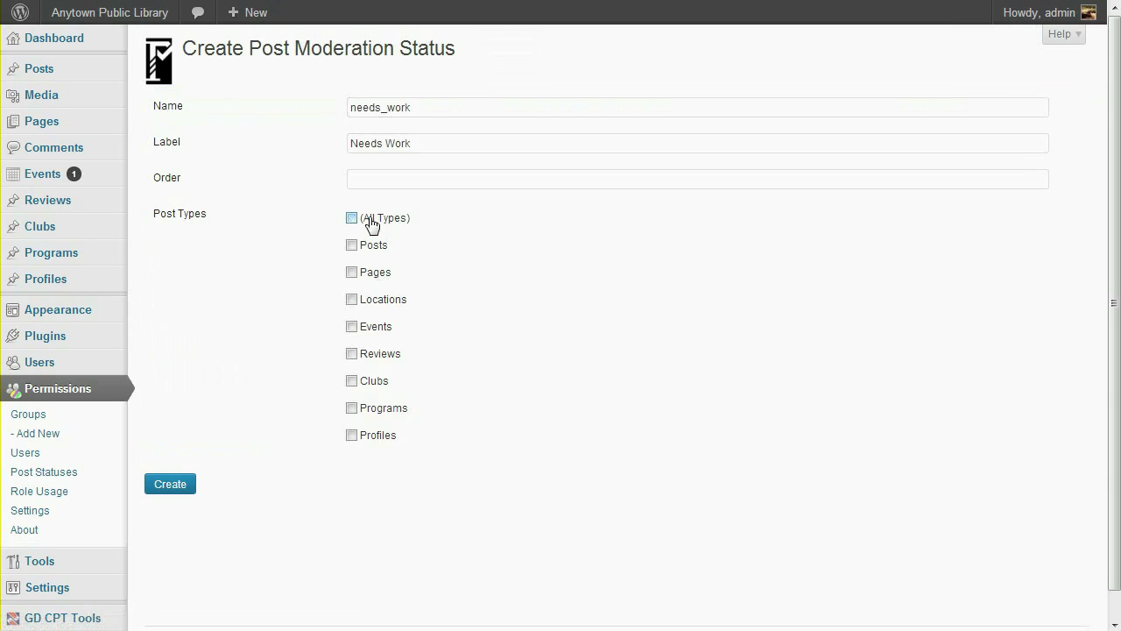
click(369, 354)
click(167, 487)
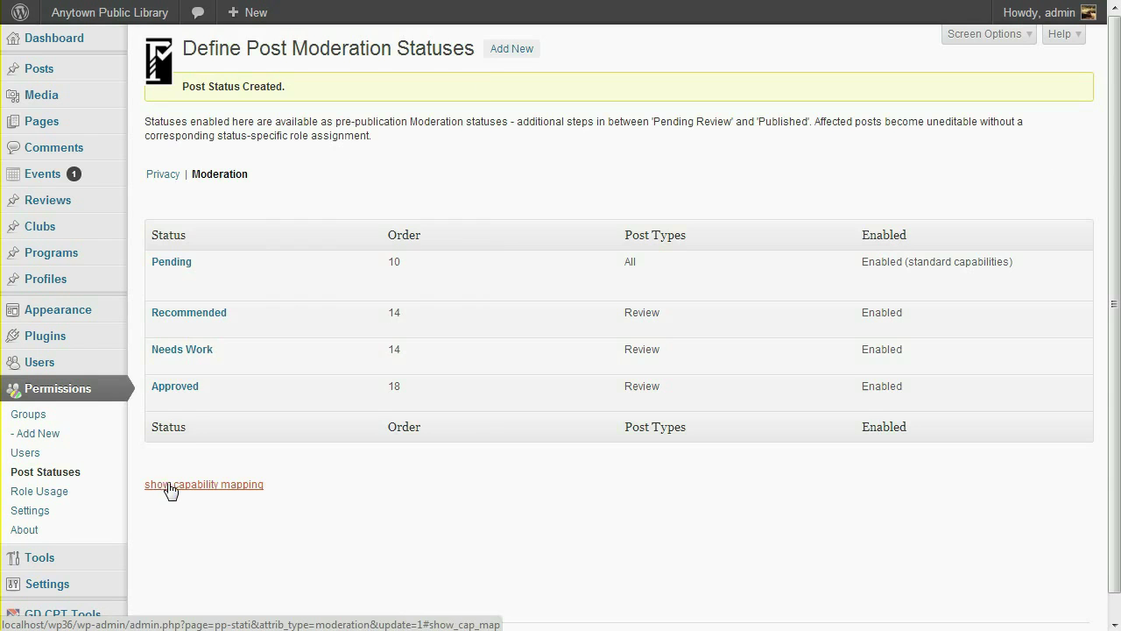
Step: Create a moderation status named rejected with the label Rejected, applying only to Reviews
click(515, 51)
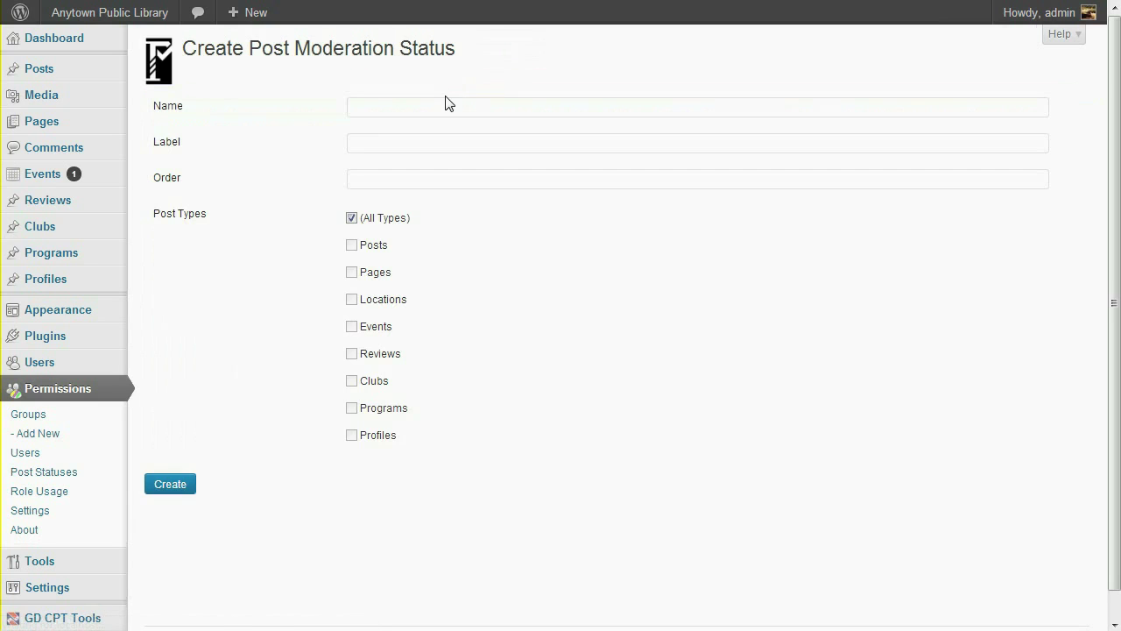
click(445, 102)
text(rejected)
key(Tab)
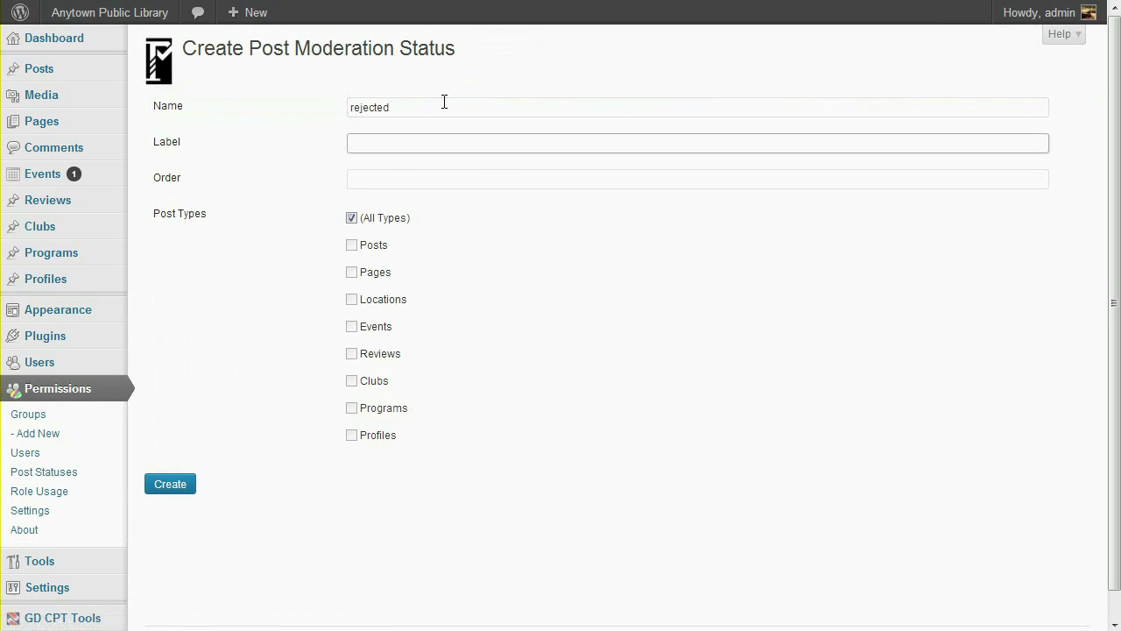
text(Rejected)
click(390, 219)
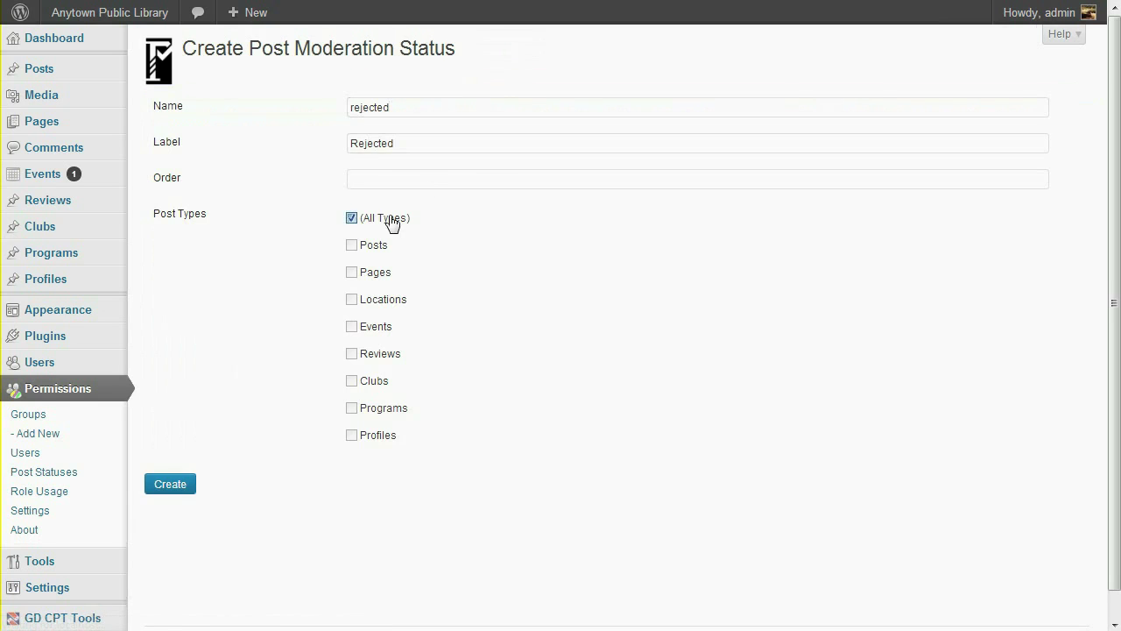
click(380, 354)
click(180, 490)
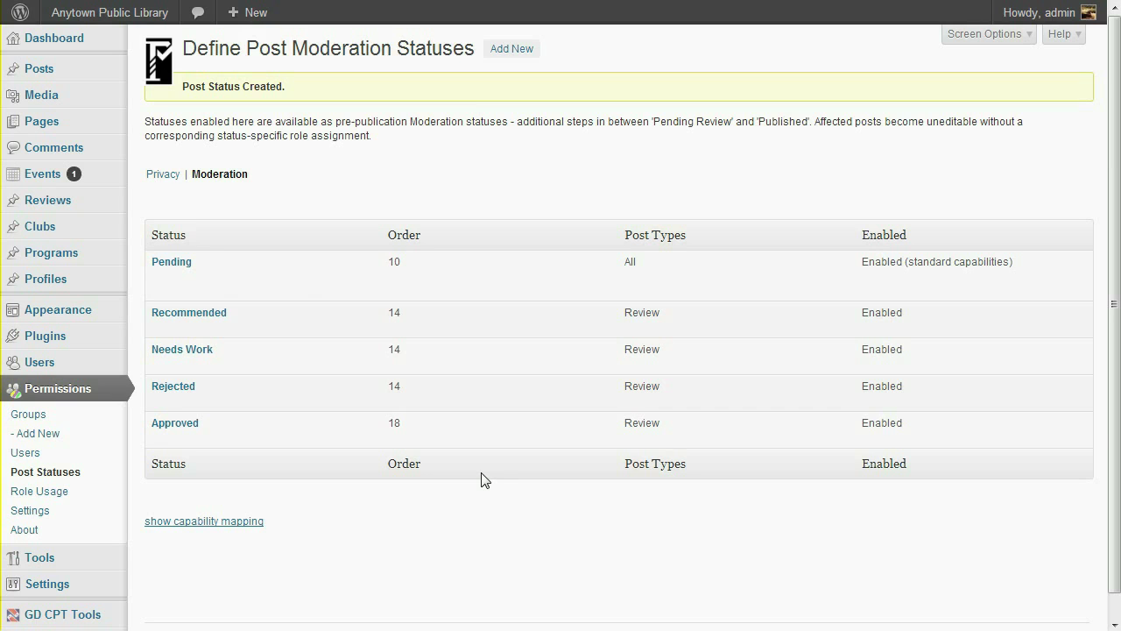
Step: Open the form for adding a new review
mouse_move(40, 204)
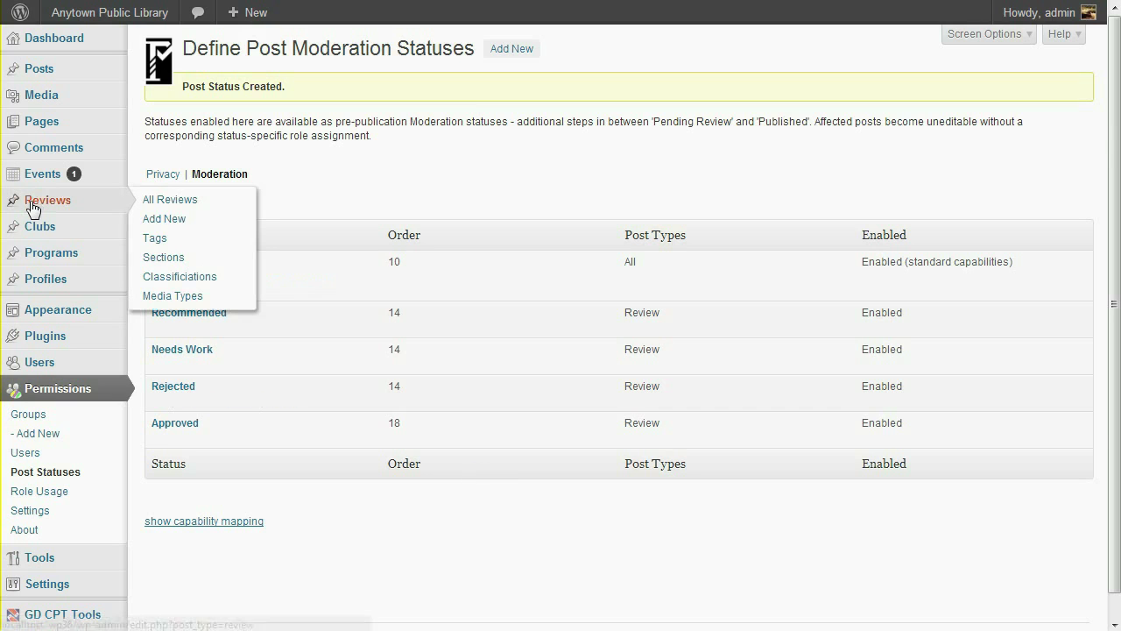
right_click(163, 218)
click(163, 219)
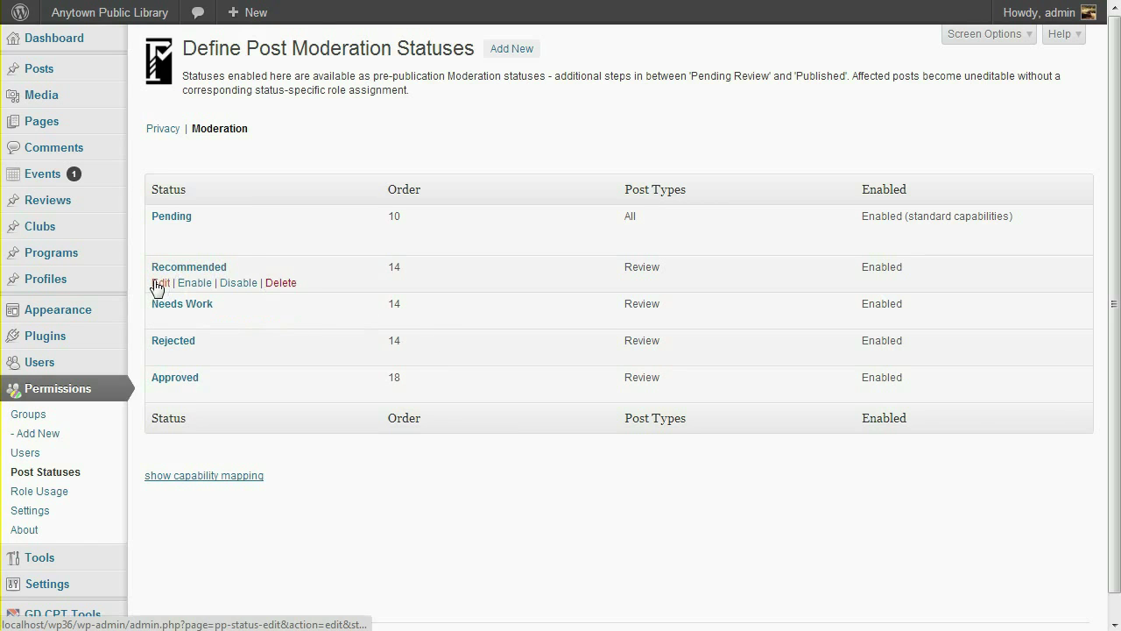
Step: Set the Recommended moderation status's order to 16, and show the capability mapping for the moderation statuses
click(156, 284)
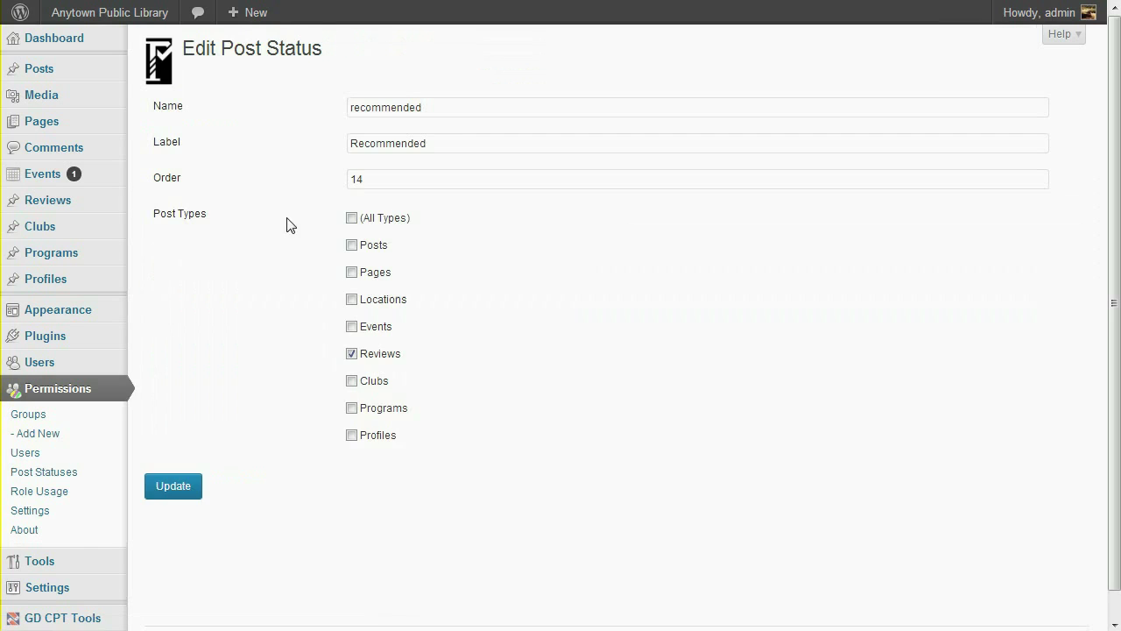
click(409, 185)
key(BackSpace)
text(6)
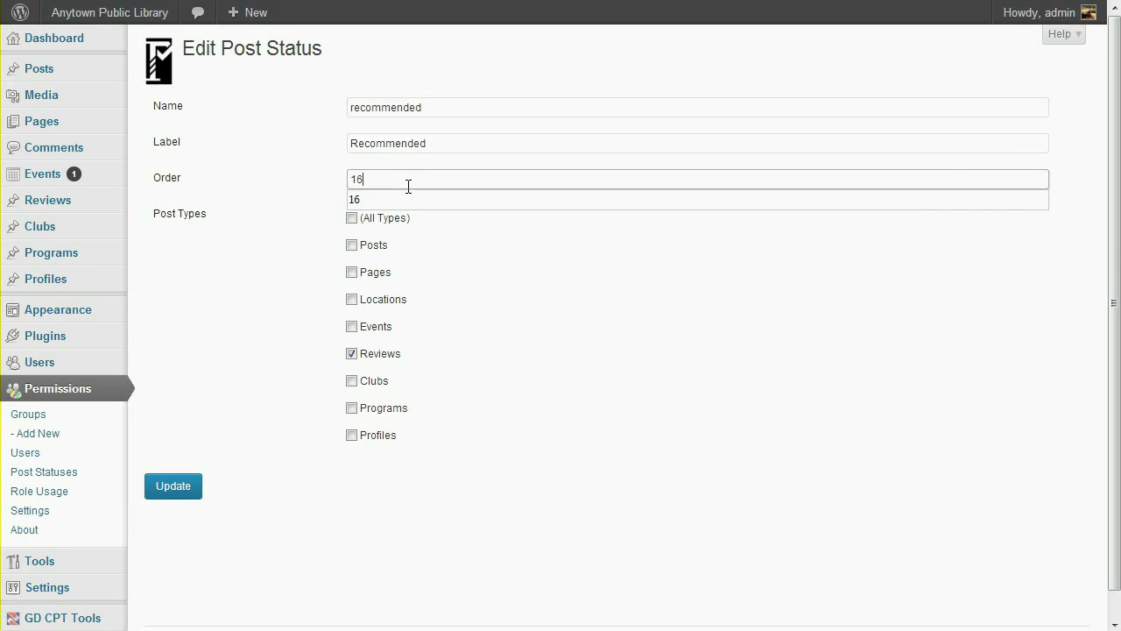
click(175, 488)
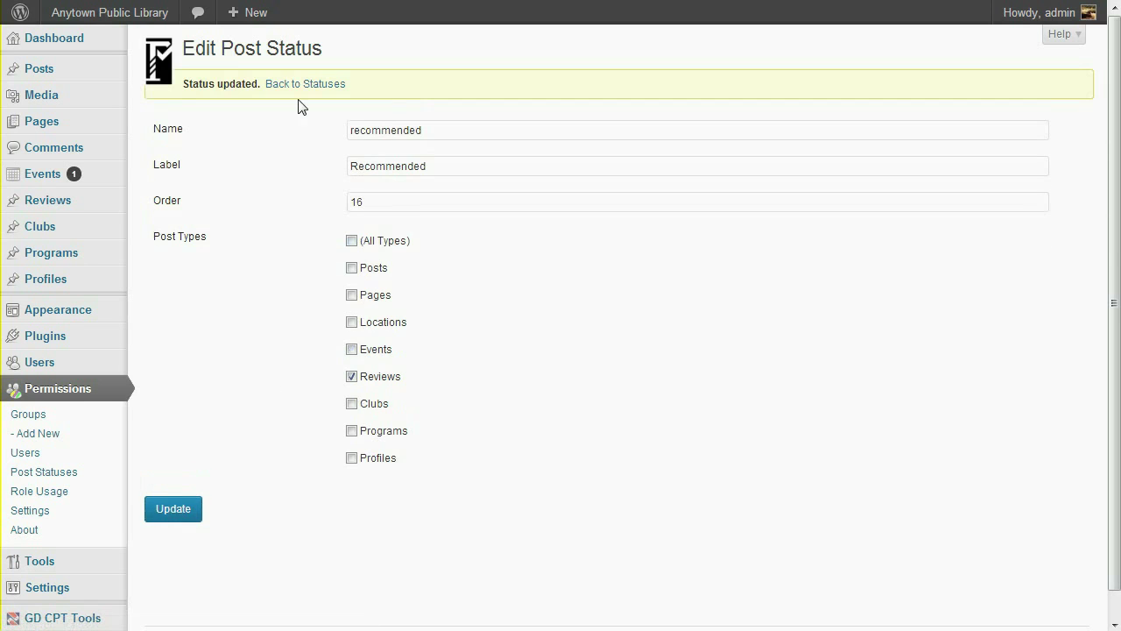
click(305, 84)
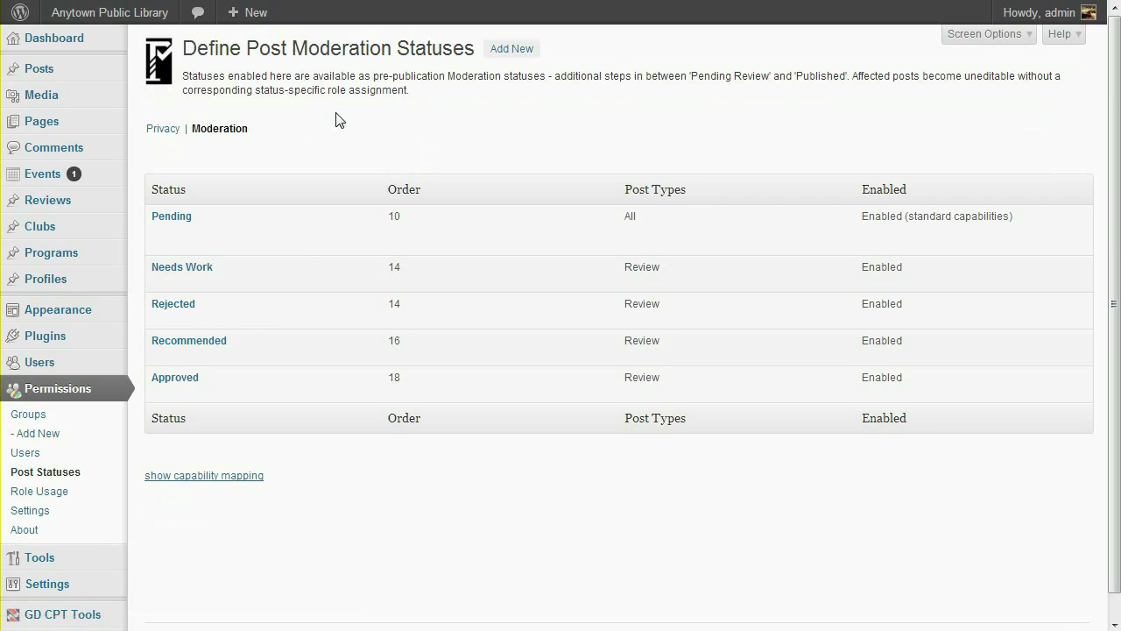
click(202, 478)
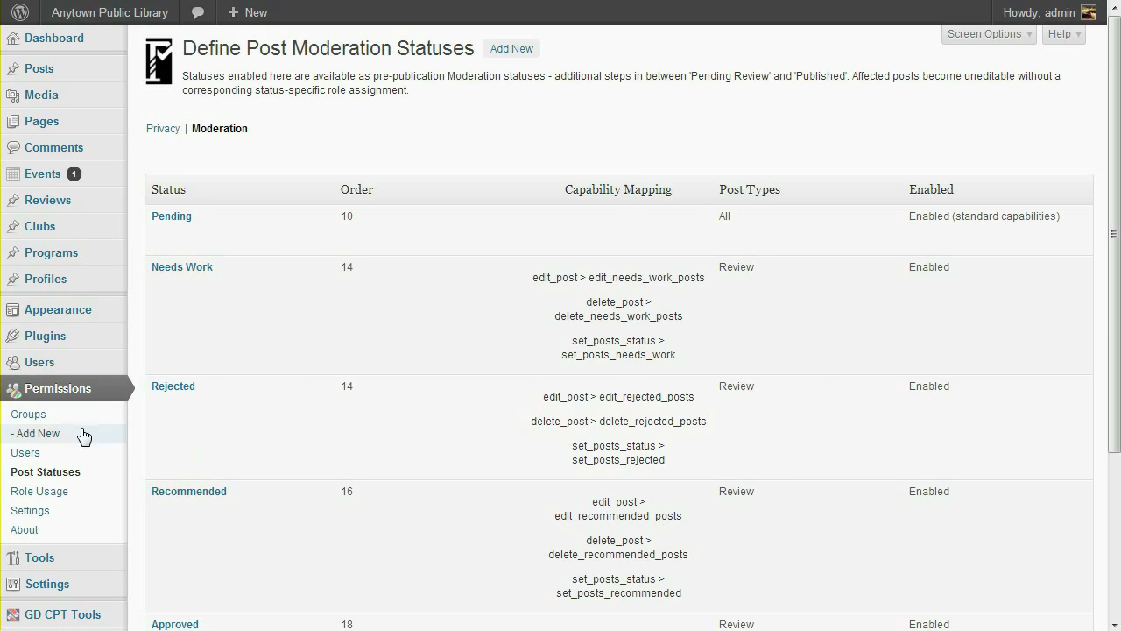
Step: Add and save a supplemental Review Contributor role for standard statuses on the WP Library Member role group
click(42, 419)
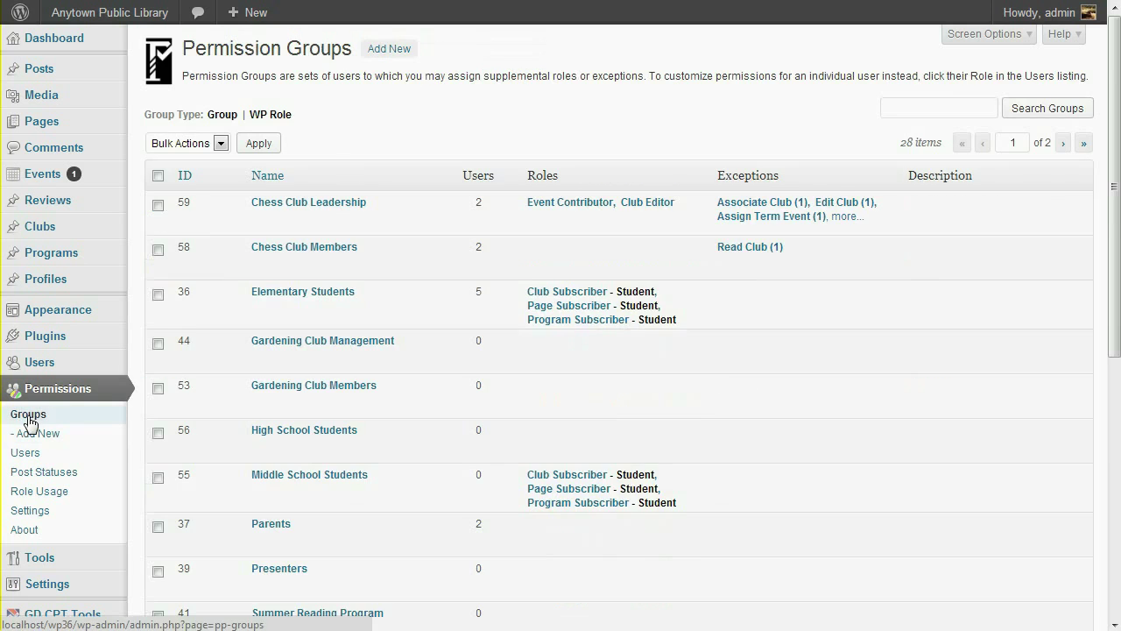
click(270, 119)
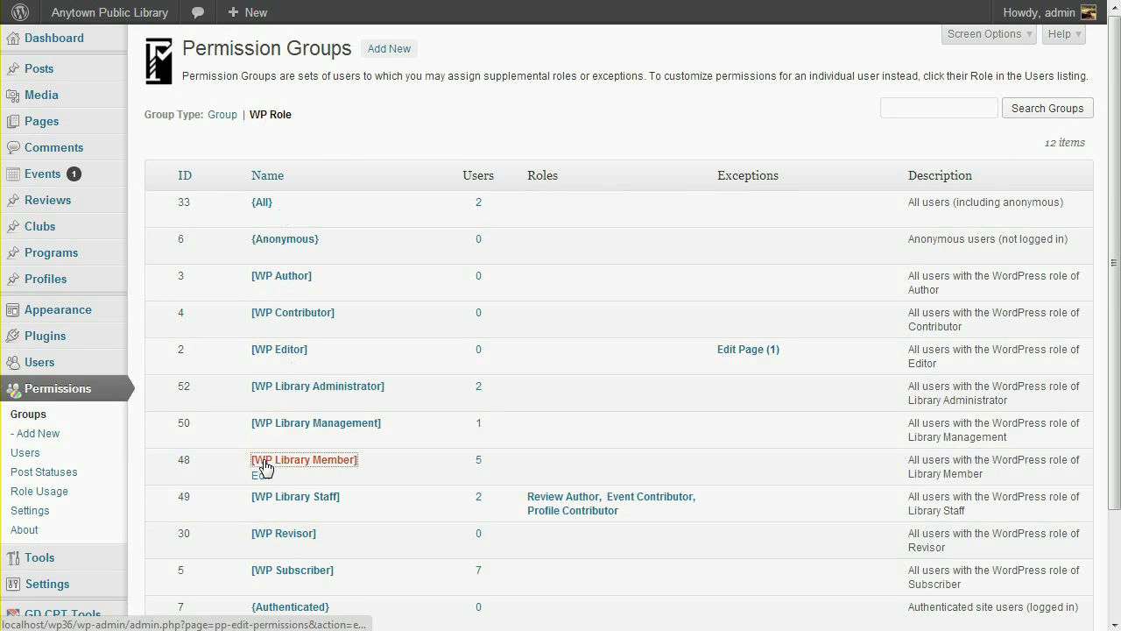
click(266, 462)
click(246, 204)
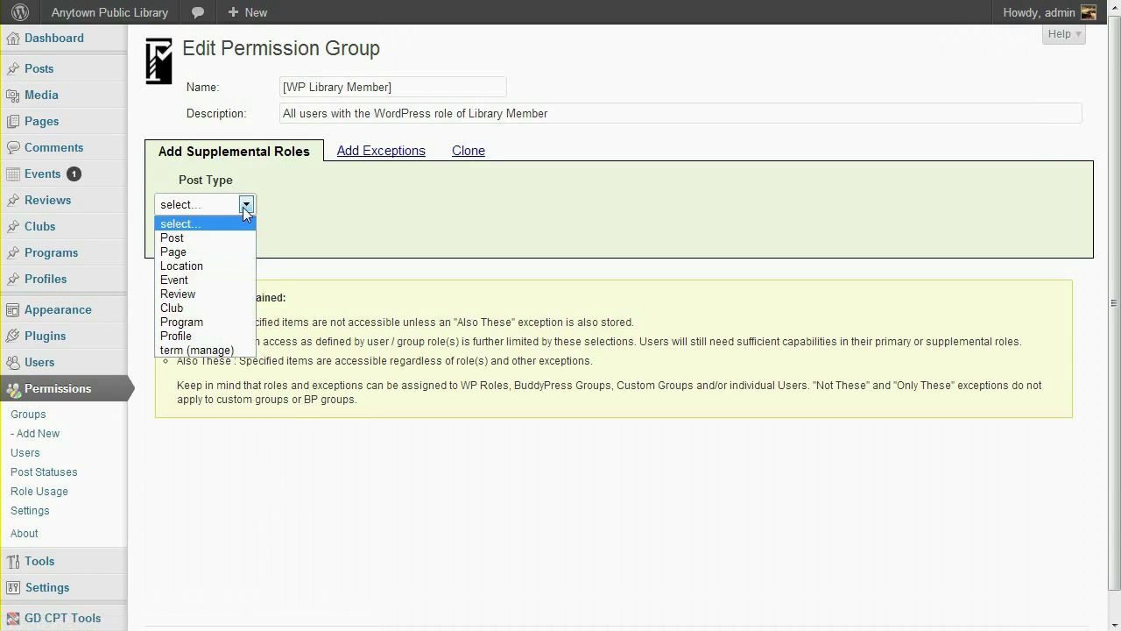
click(187, 294)
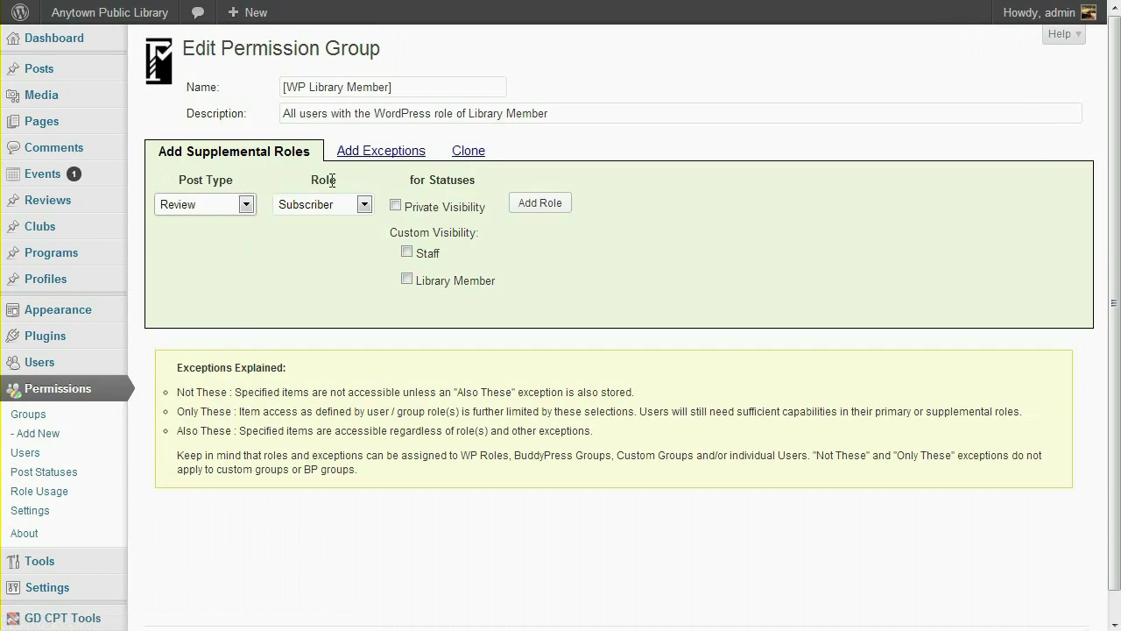
click(364, 204)
click(343, 239)
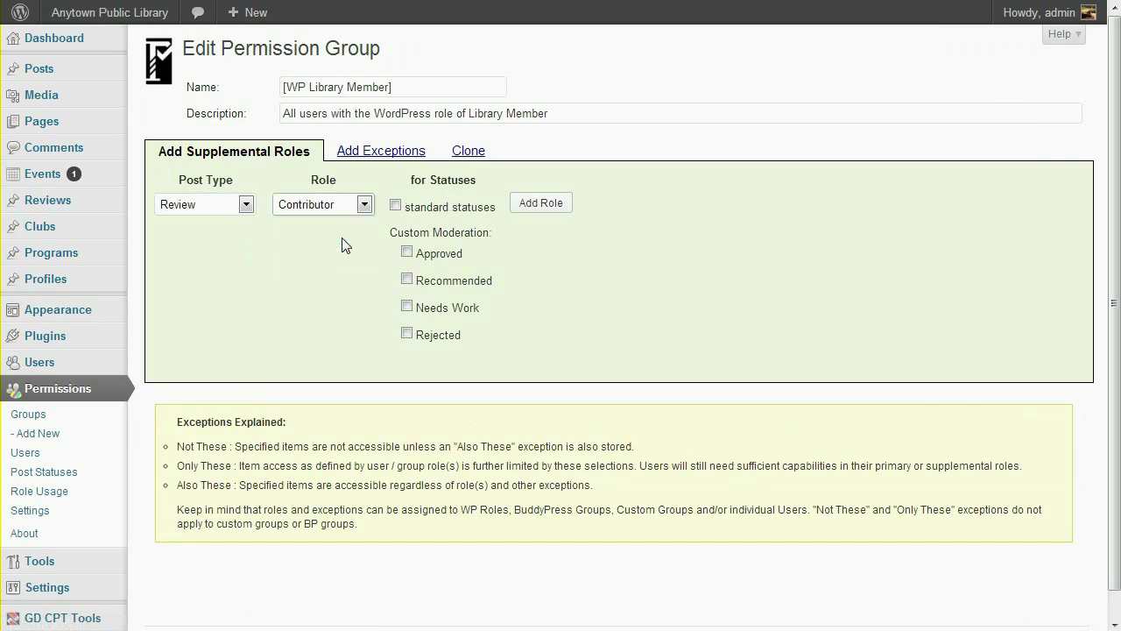
click(396, 206)
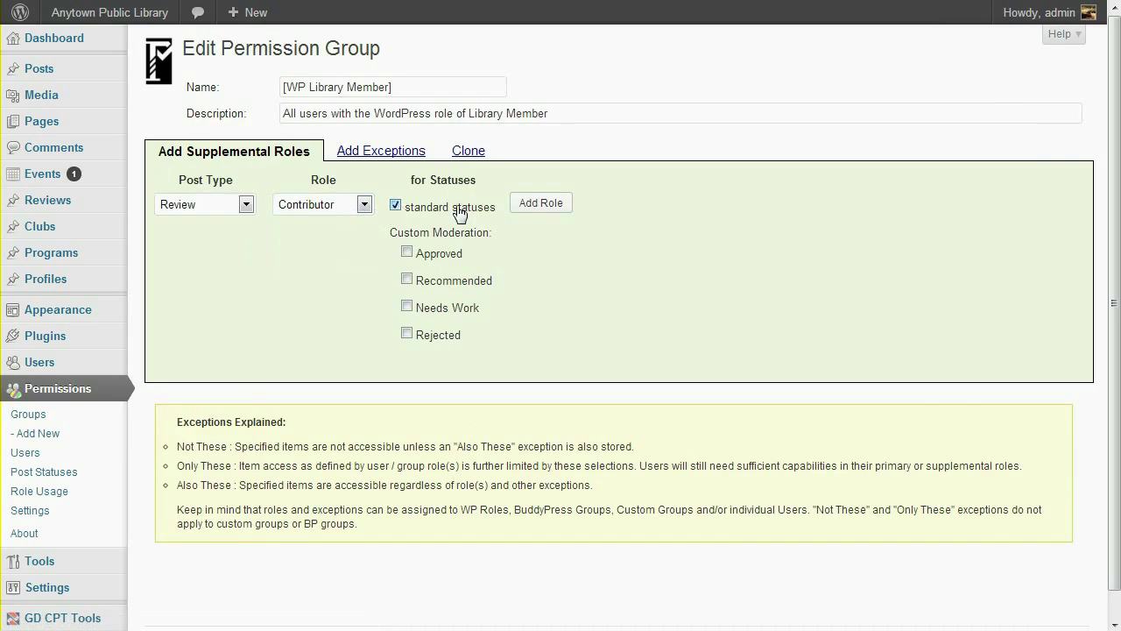
click(536, 206)
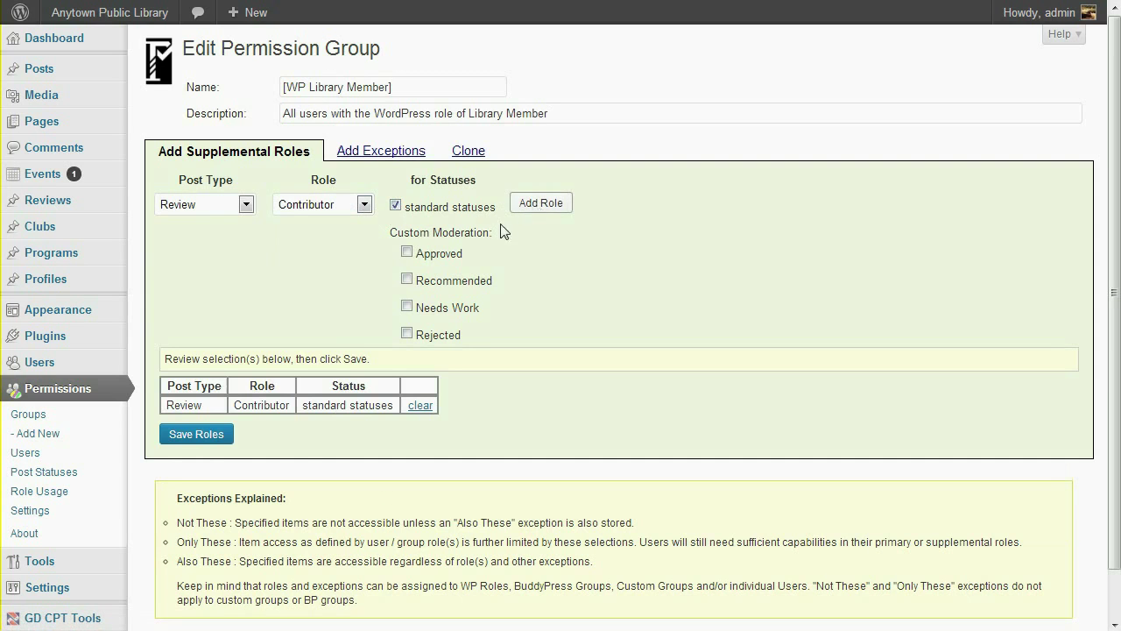
click(215, 432)
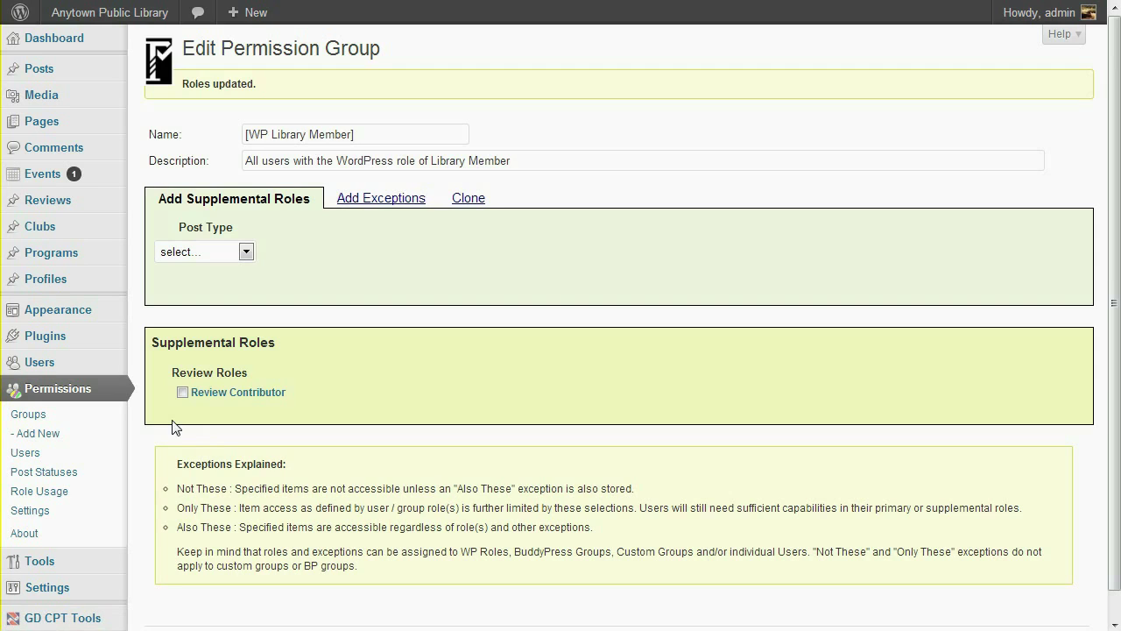
Step: Open the Volunteers permission group for editing
click(42, 418)
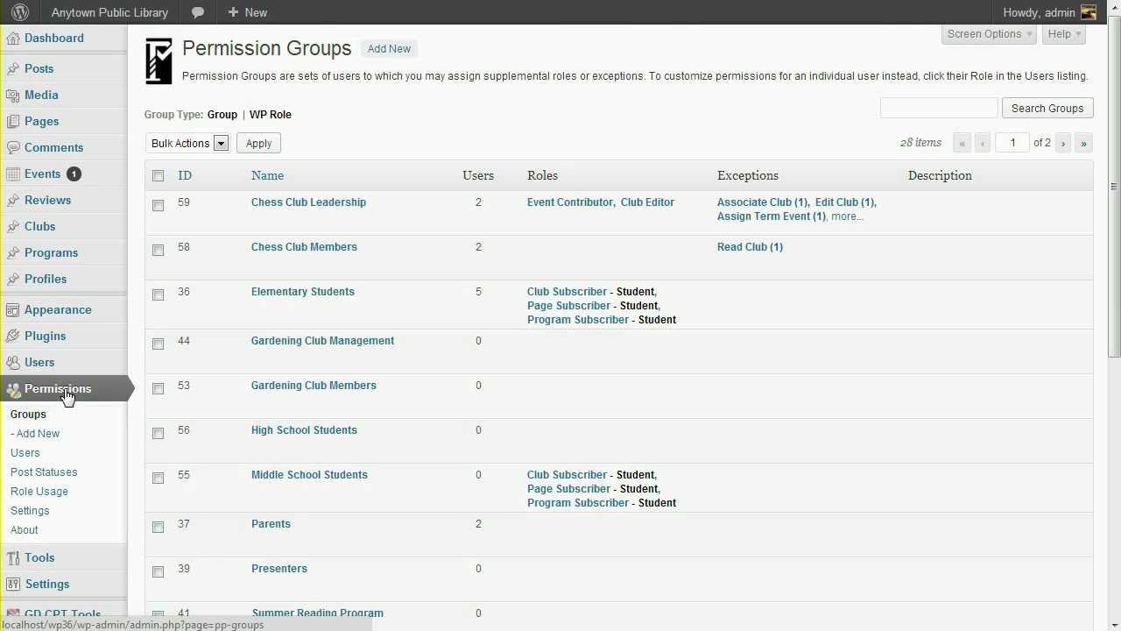
click(222, 117)
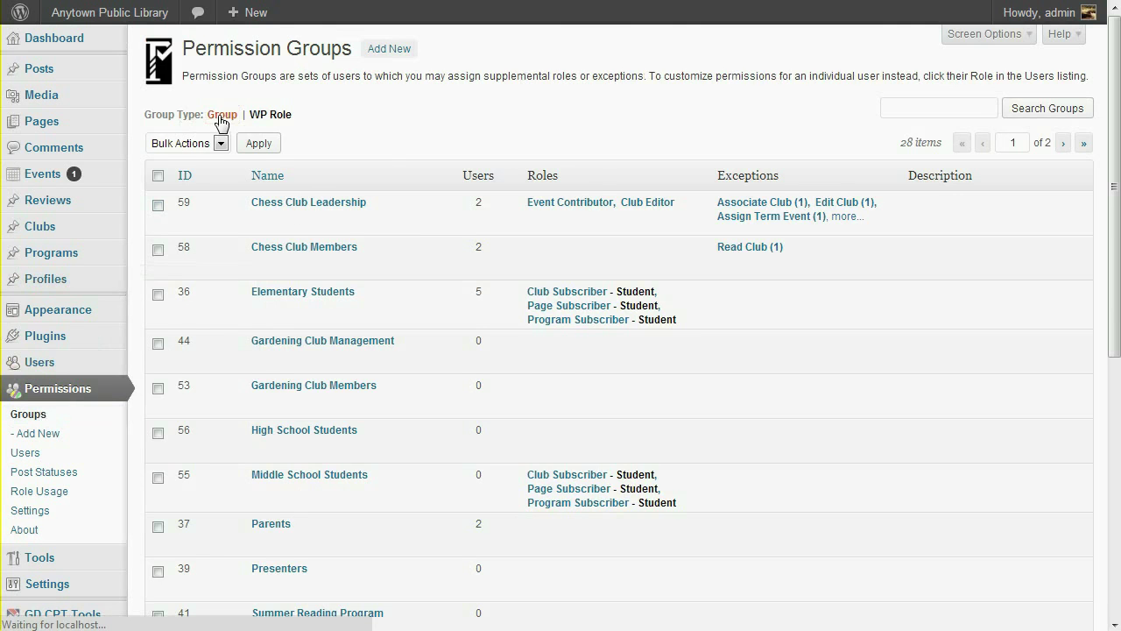
scroll(306, 281, down, 2)
scroll(307, 280, down, 1)
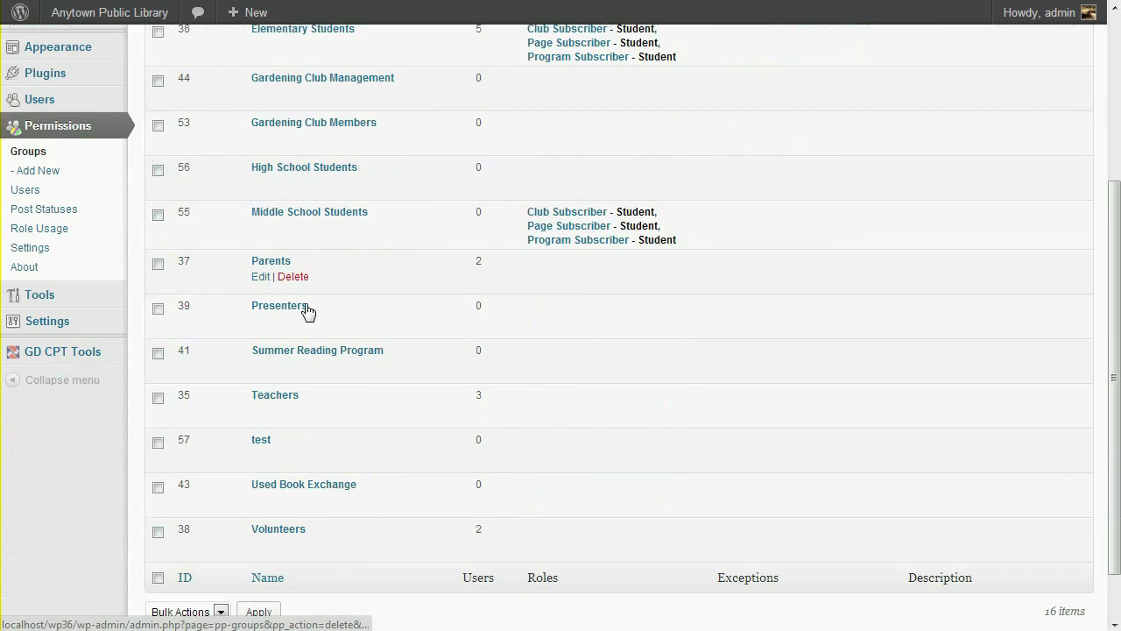
click(282, 532)
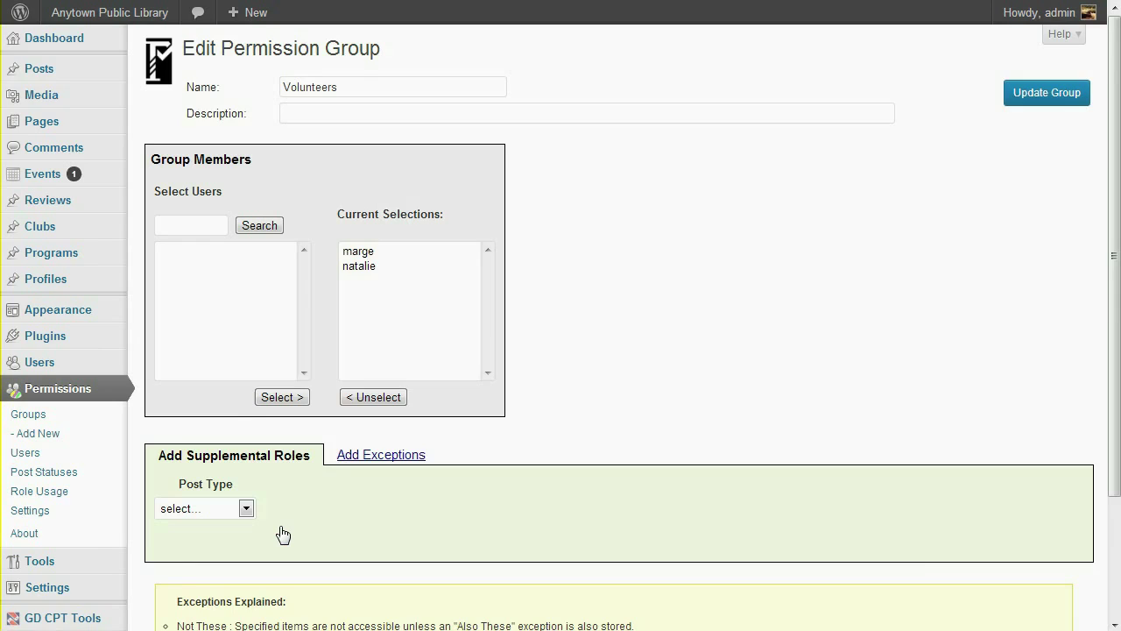
Step: Add and save supplemental Review Editor roles for the Recommended and Rejected statuses on the Volunteers group
scroll(283, 535, down, 2)
click(246, 350)
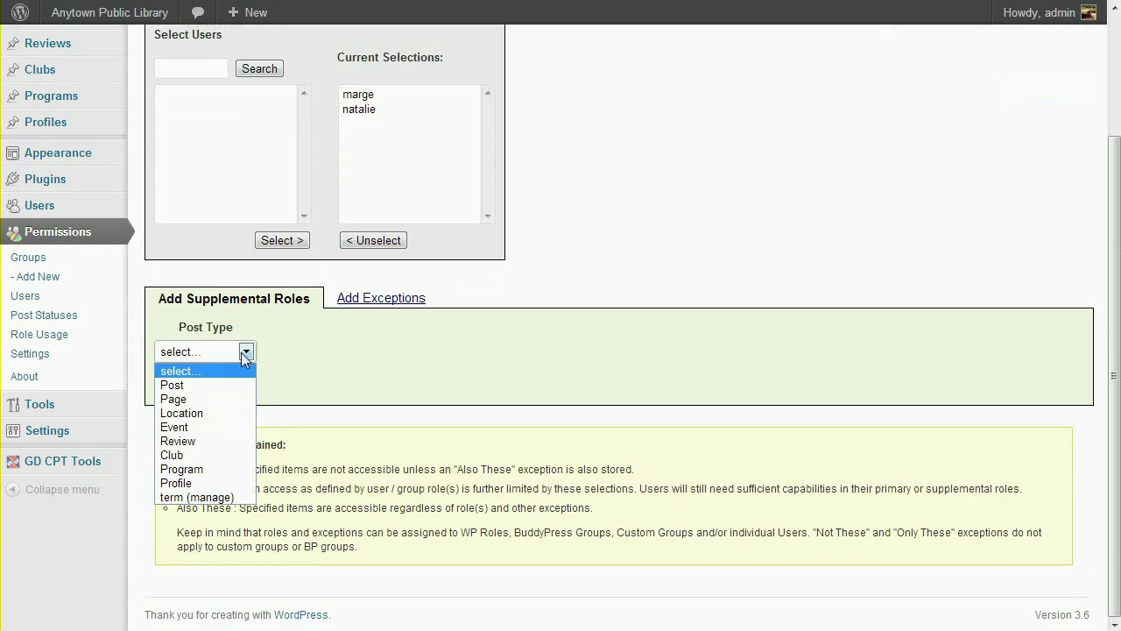
click(221, 442)
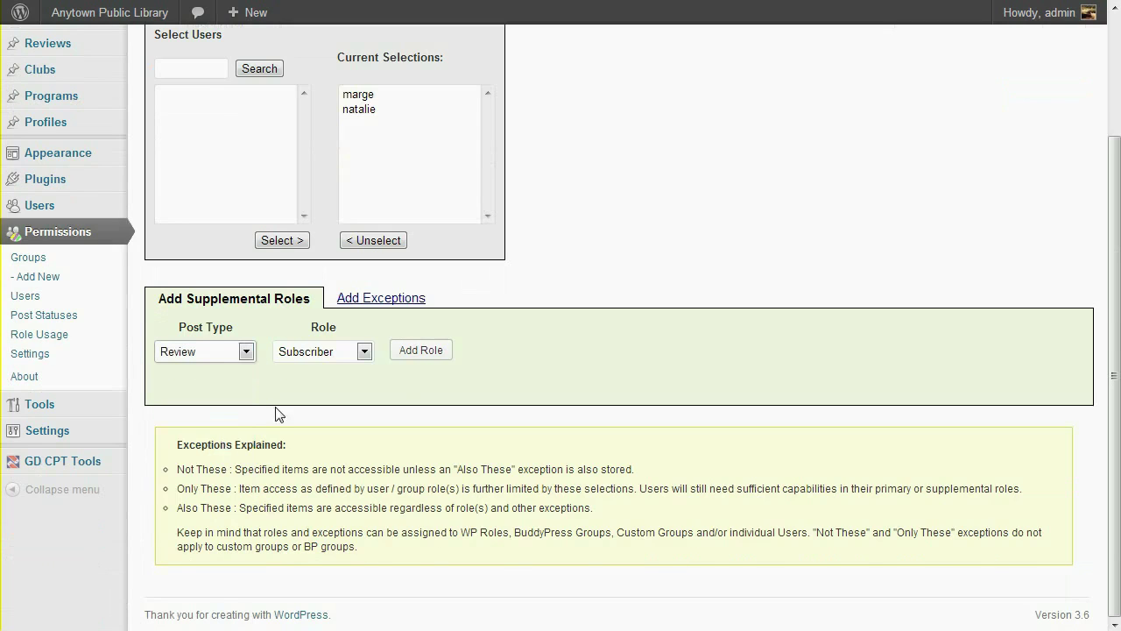
click(348, 353)
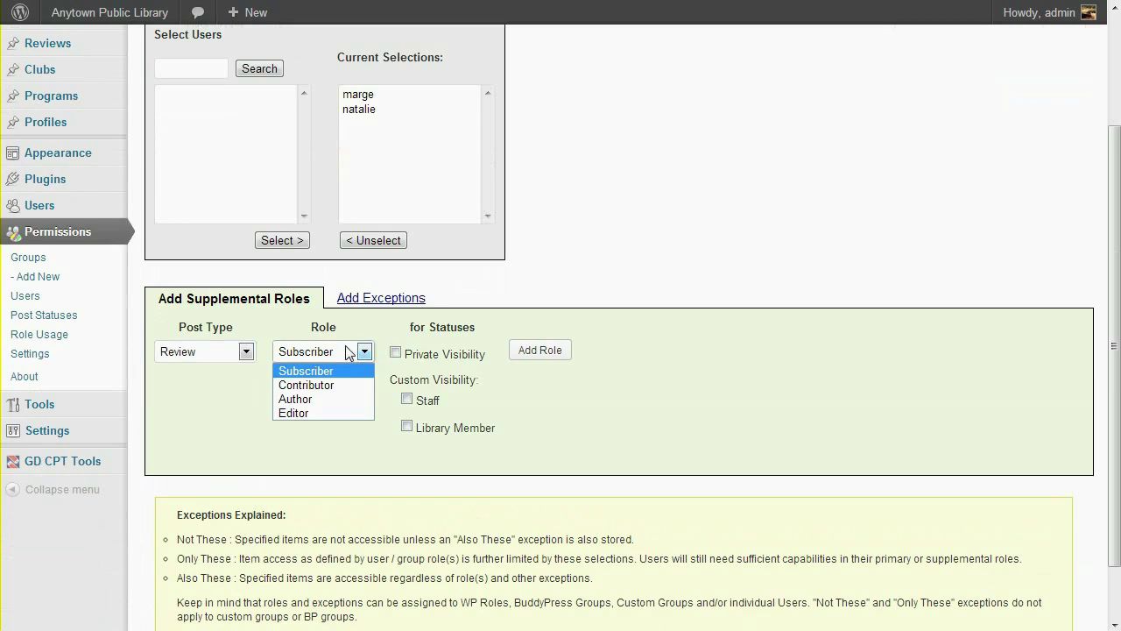
click(343, 410)
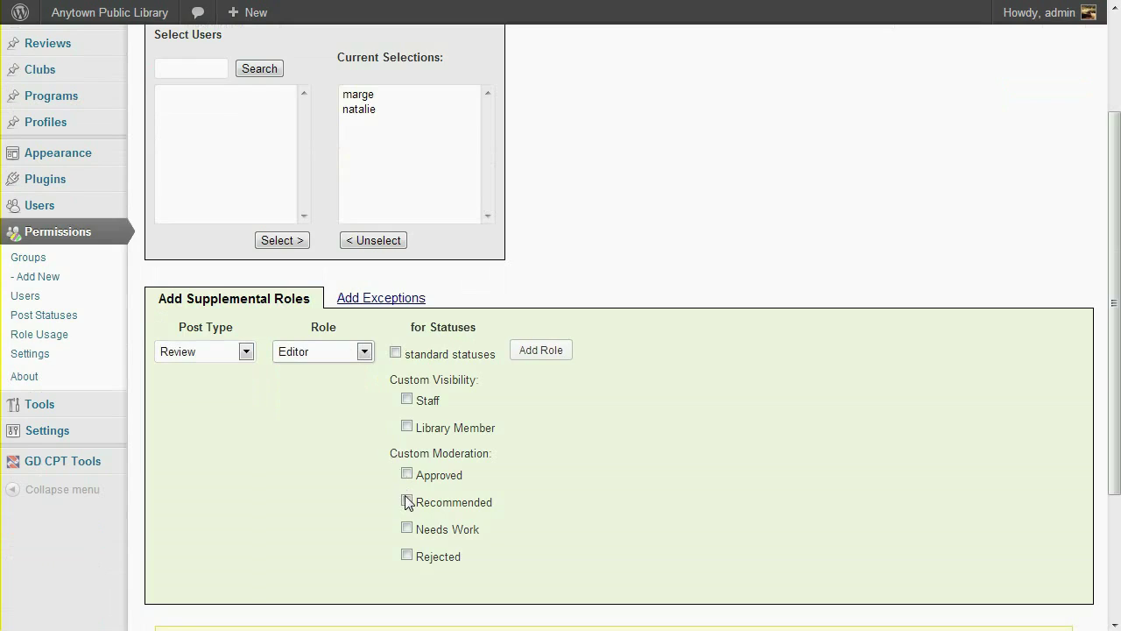
click(406, 501)
click(406, 555)
click(550, 353)
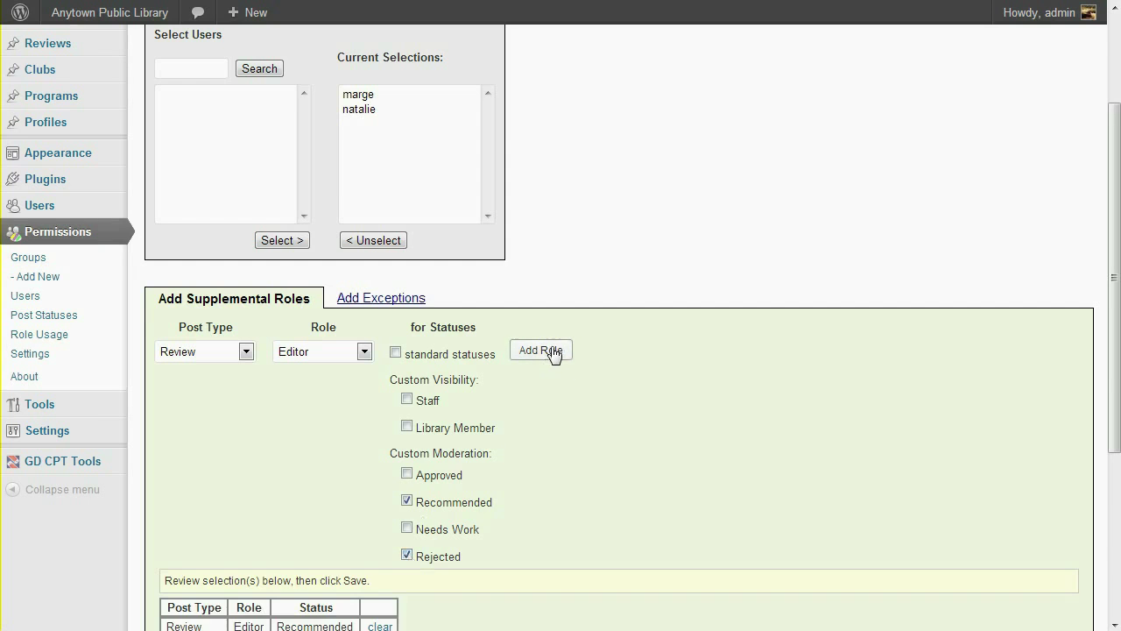
scroll(591, 419, down, 2)
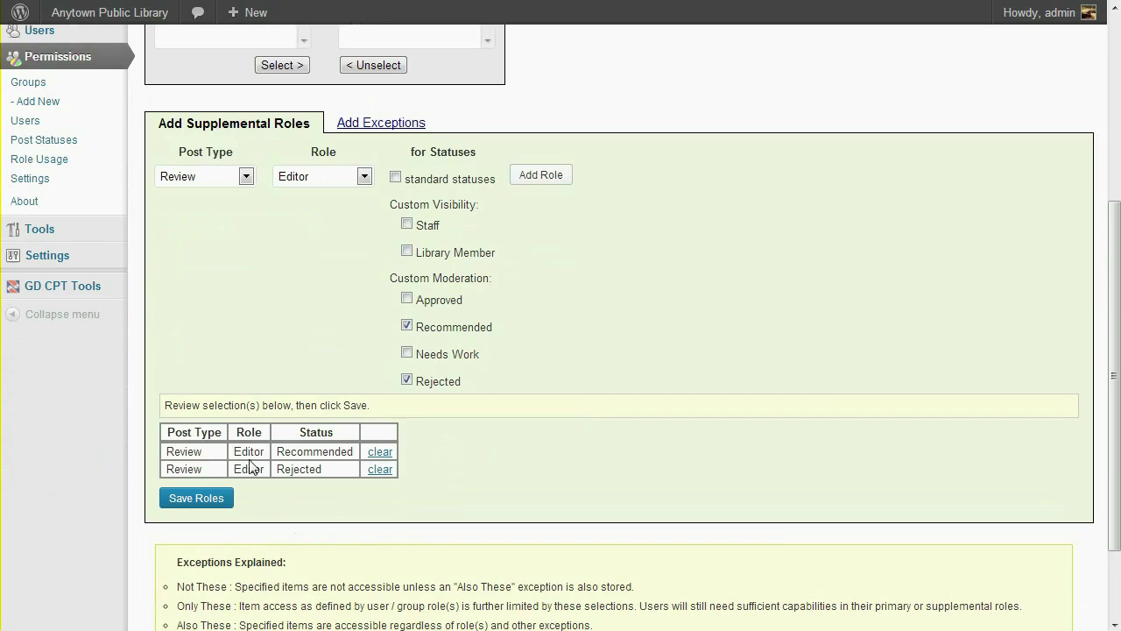
click(213, 496)
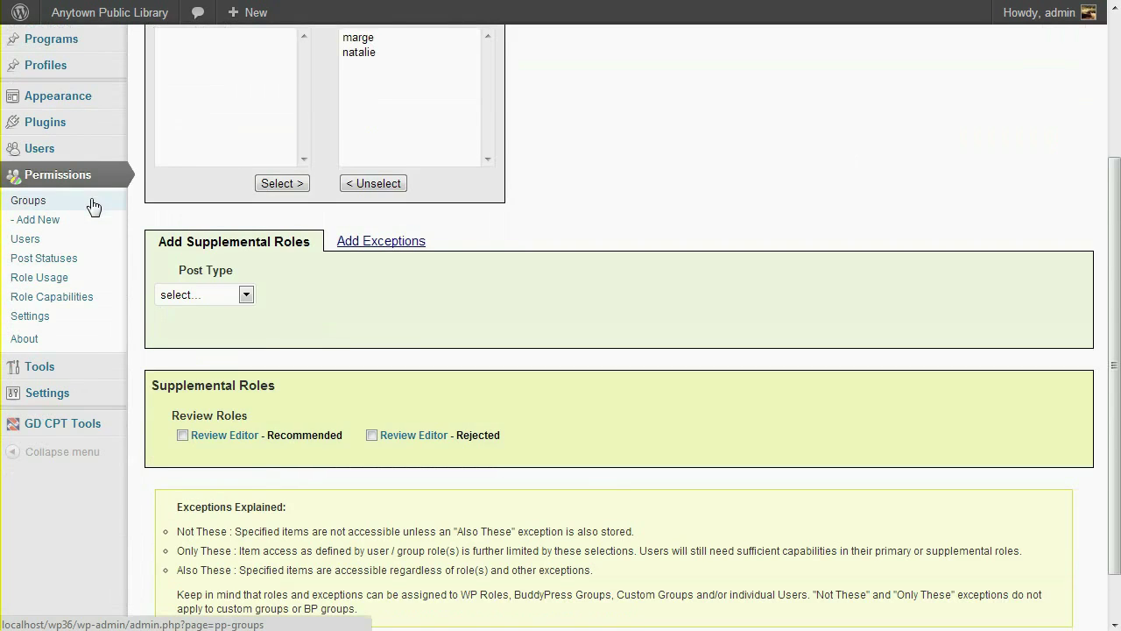
Step: Open the WP Library Staff role group for editing
click(93, 206)
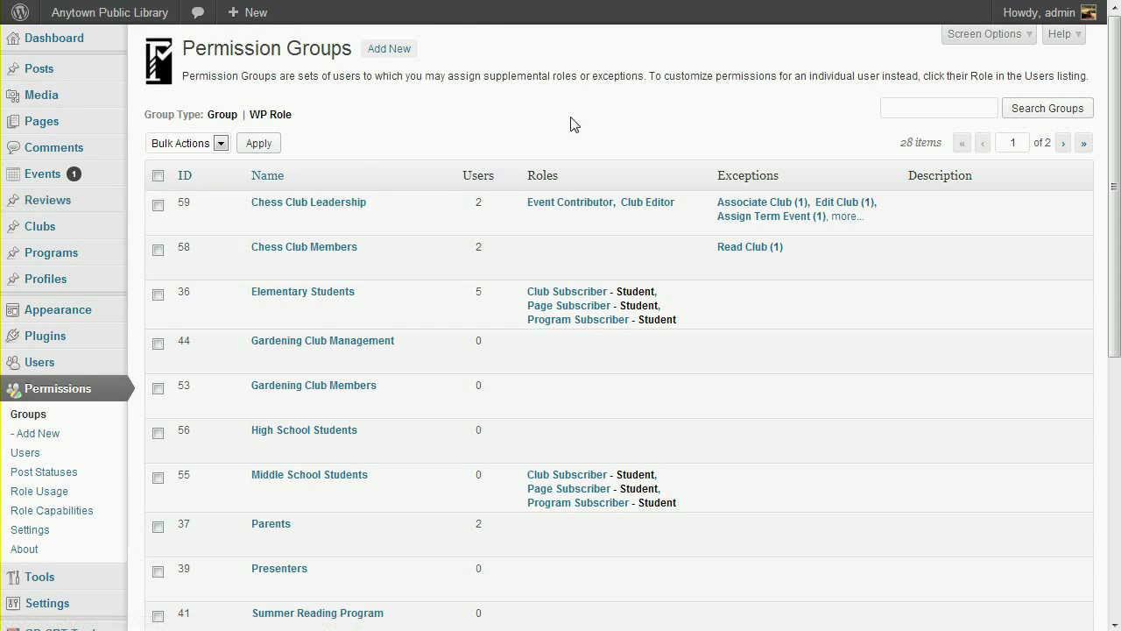
click(1063, 145)
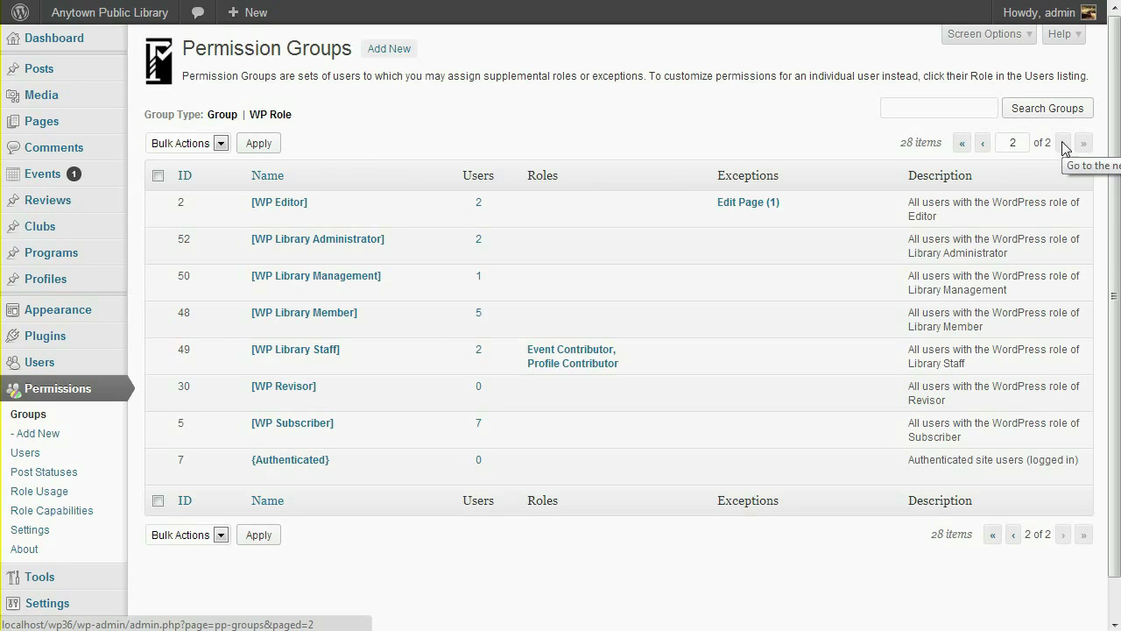
click(312, 353)
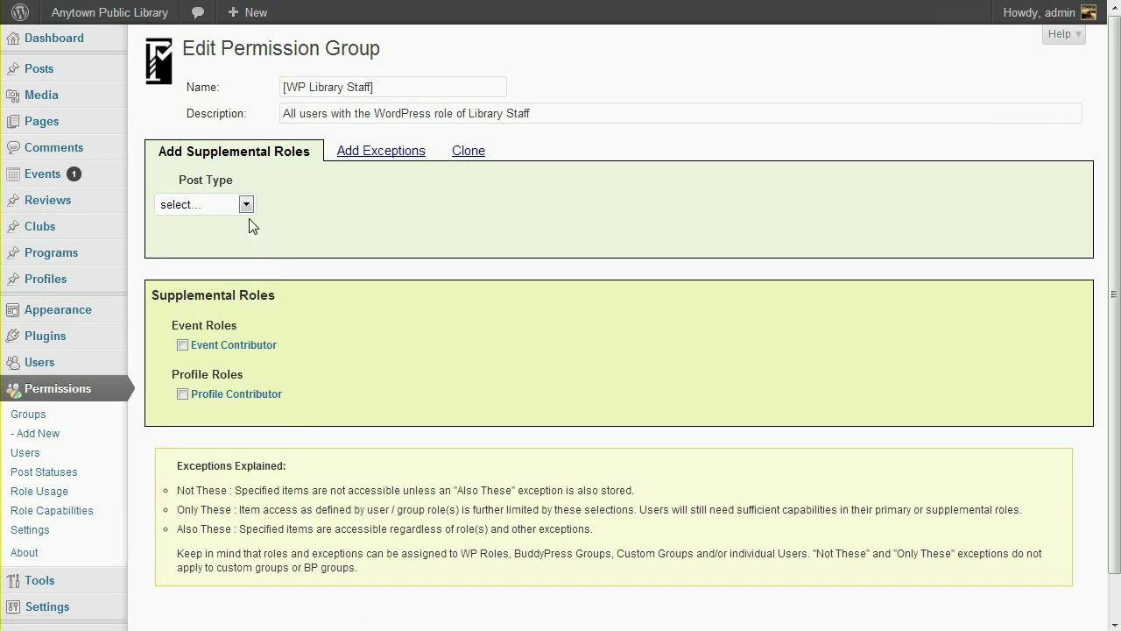
Step: Add and save supplemental Review Editor roles for the Approved, Recommended, Needs Work and Rejected statuses on the WP Library Staff group
click(246, 204)
click(185, 294)
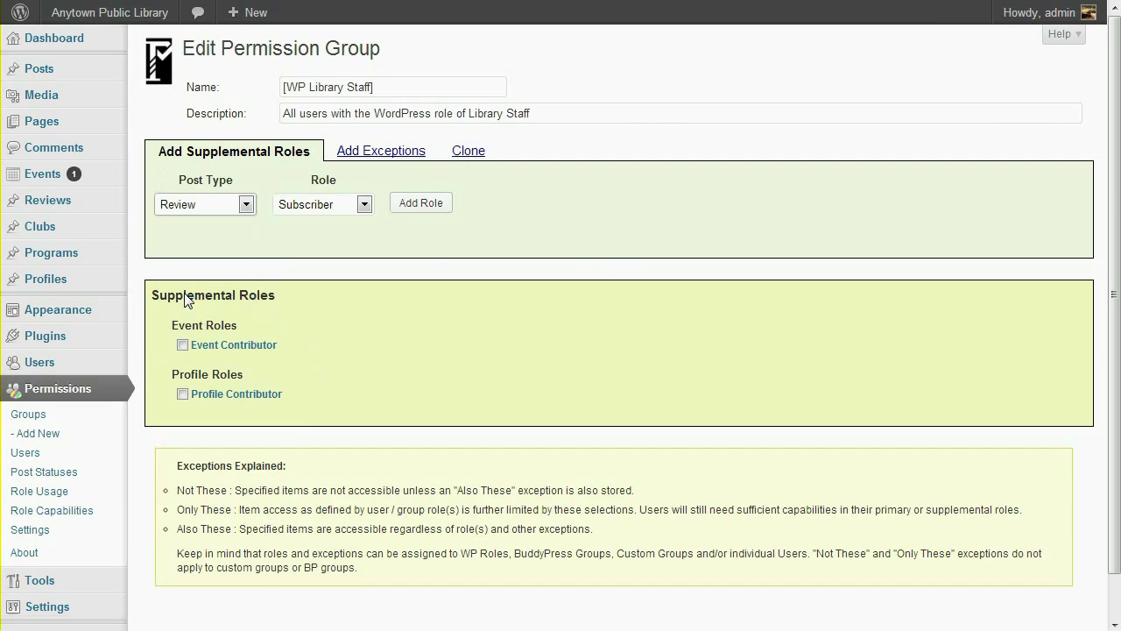
click(359, 204)
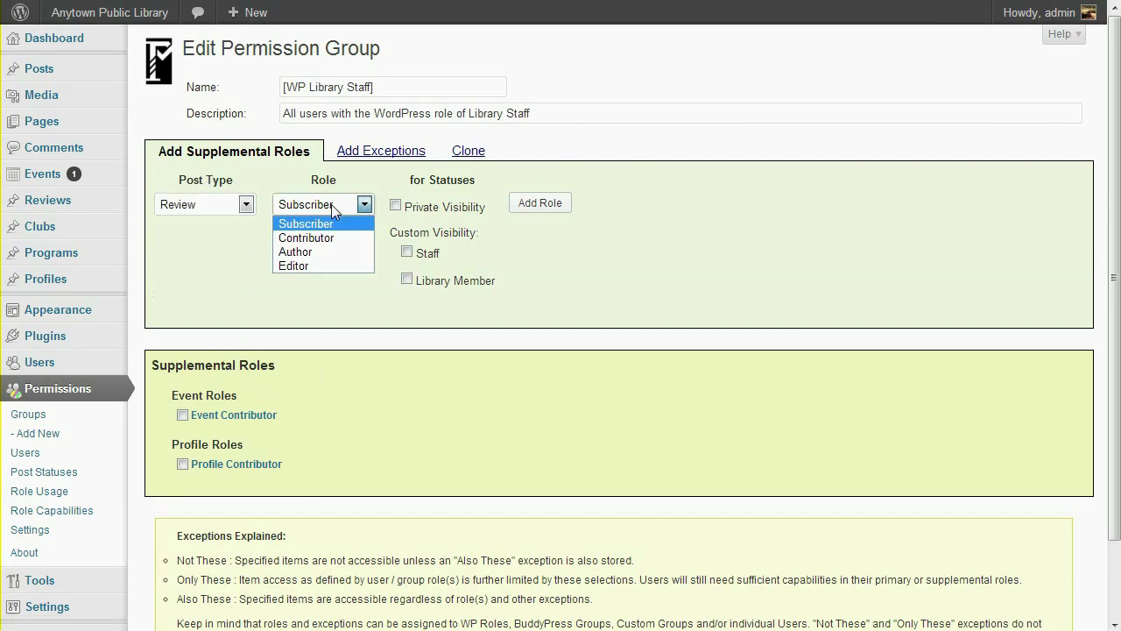
click(323, 264)
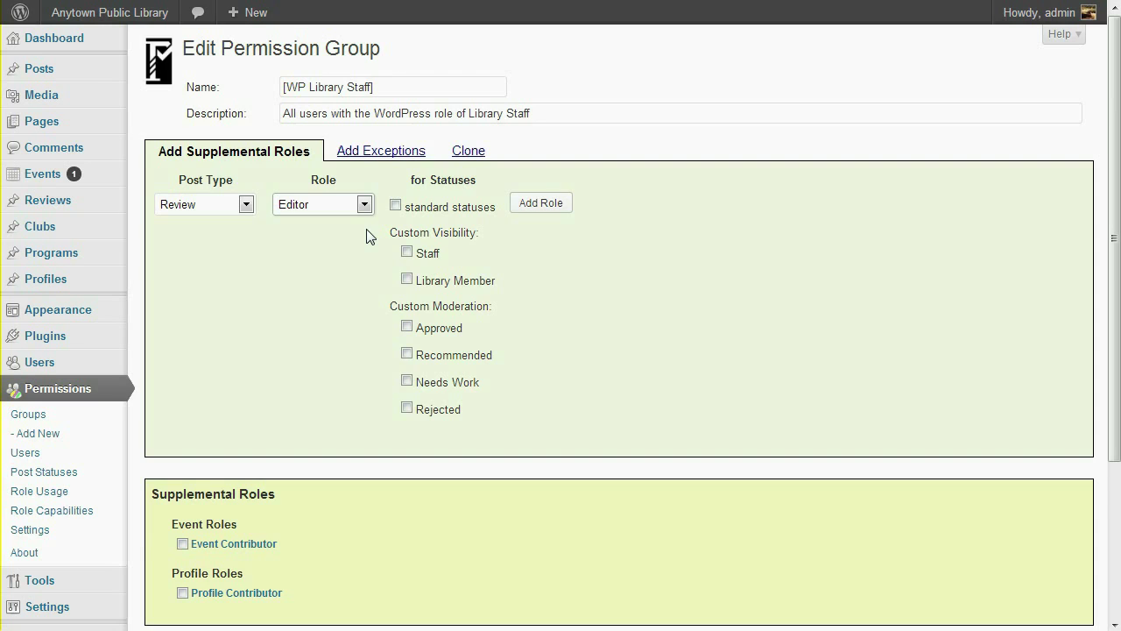
click(406, 327)
click(406, 354)
click(406, 380)
click(407, 407)
click(533, 207)
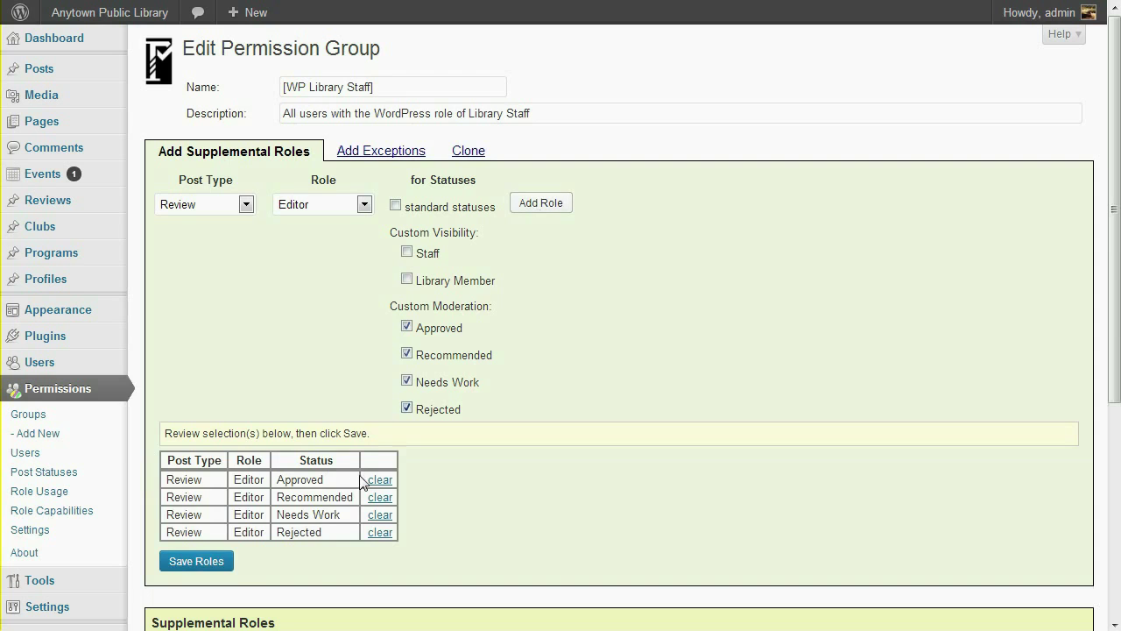
click(209, 569)
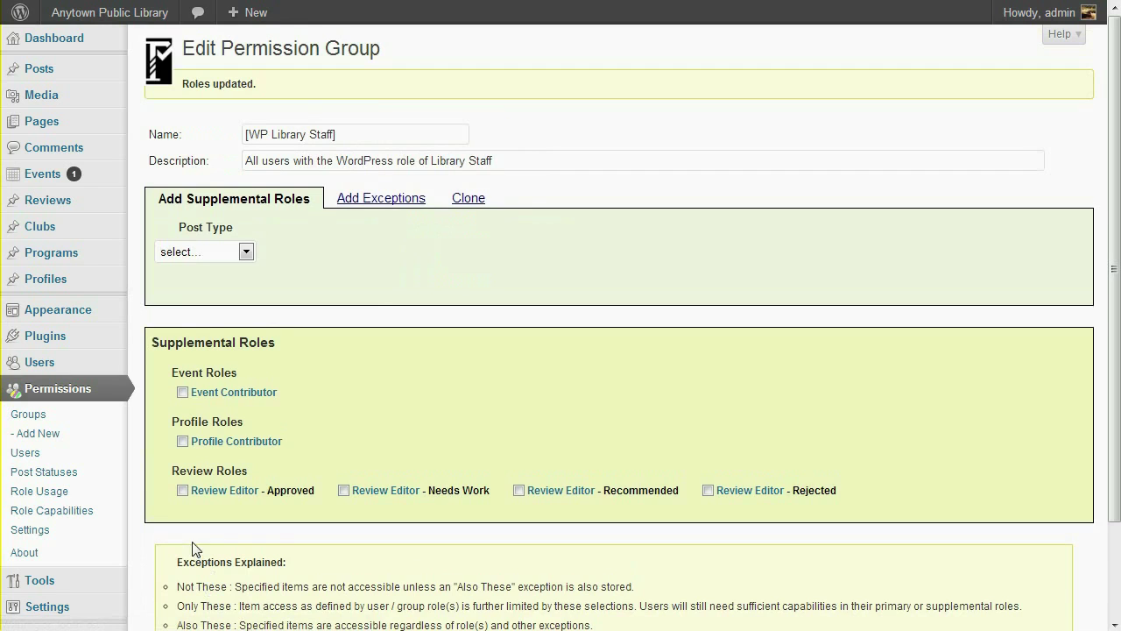
Step: Filter the permission groups to WP roles and open the WP Library Management group for editing
click(29, 415)
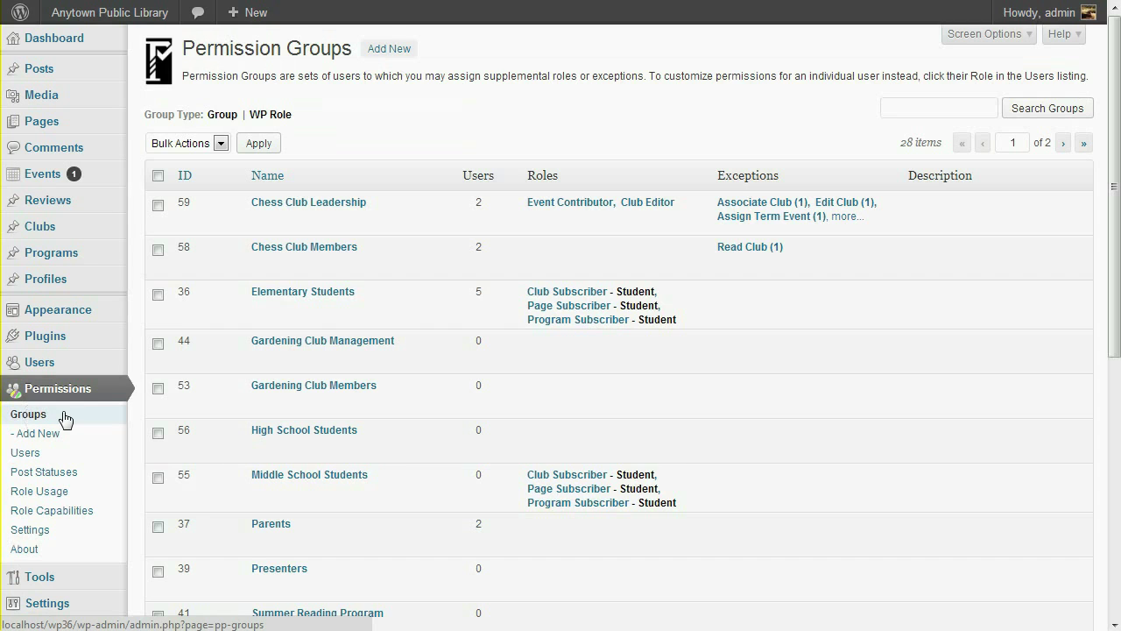
click(280, 119)
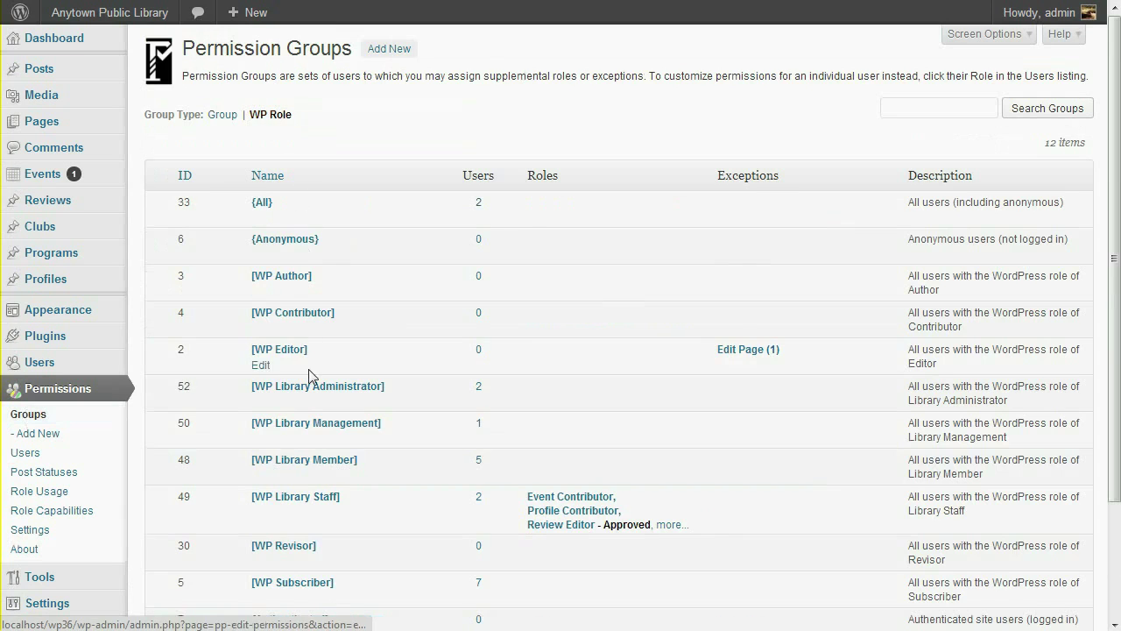
click(321, 427)
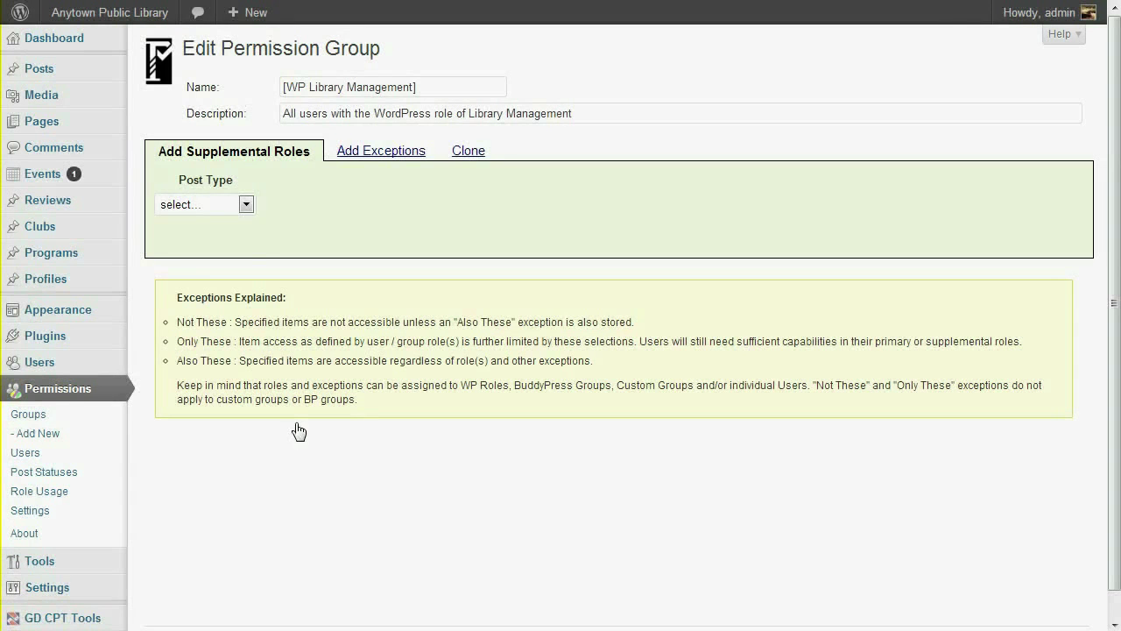
Step: Add and save a supplemental Review Editor role for standard statuses on the WP Library Management group
click(220, 205)
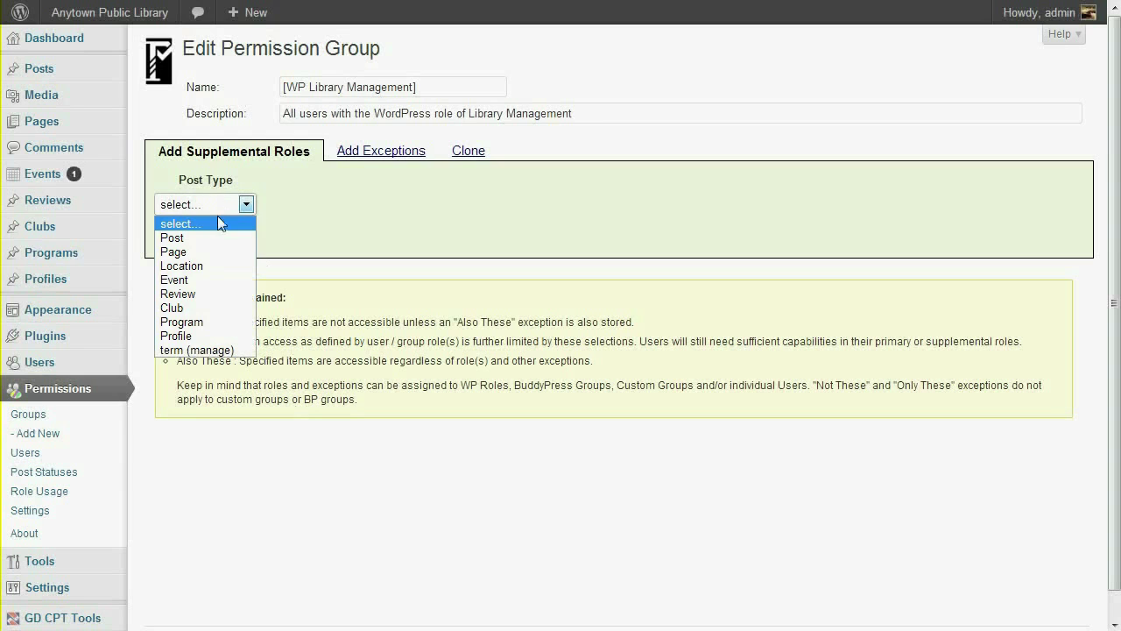
click(224, 294)
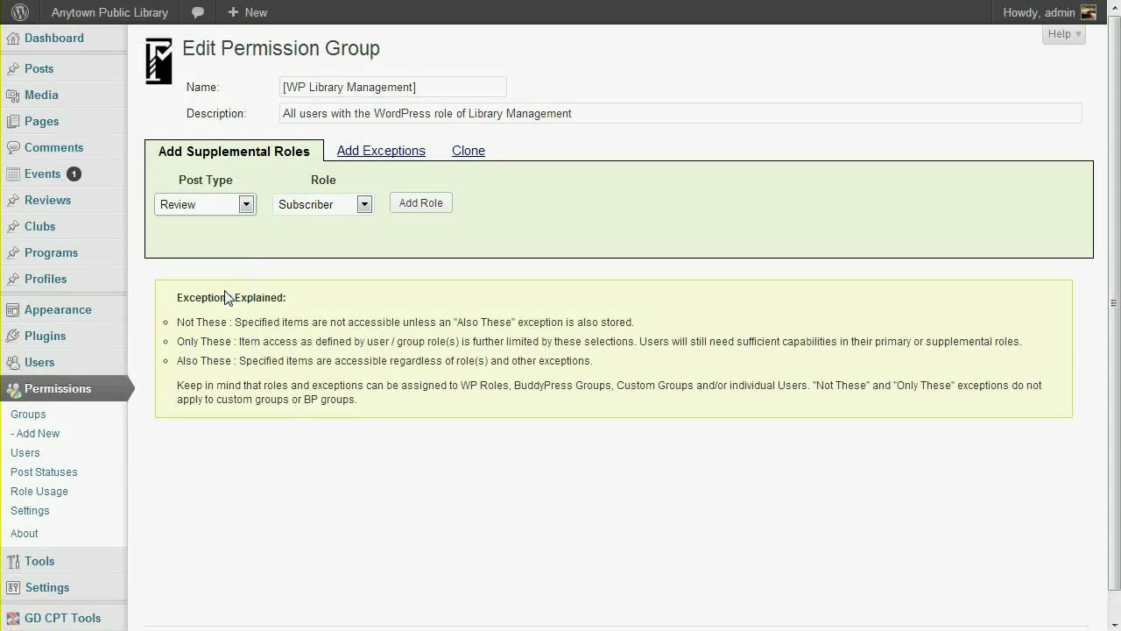
click(333, 204)
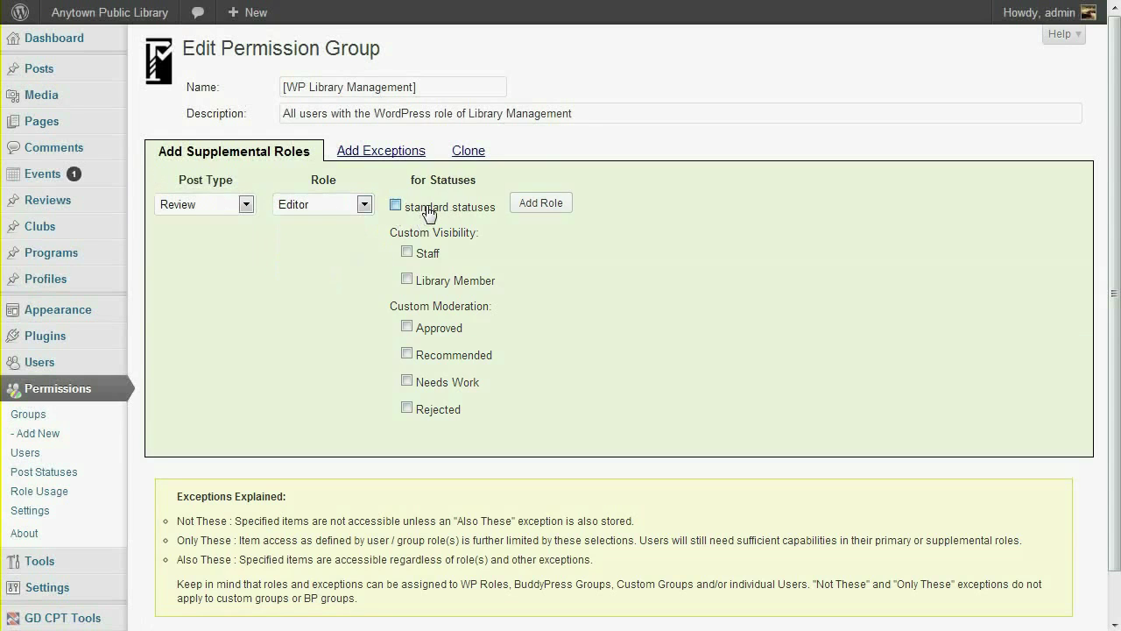
click(428, 213)
click(550, 204)
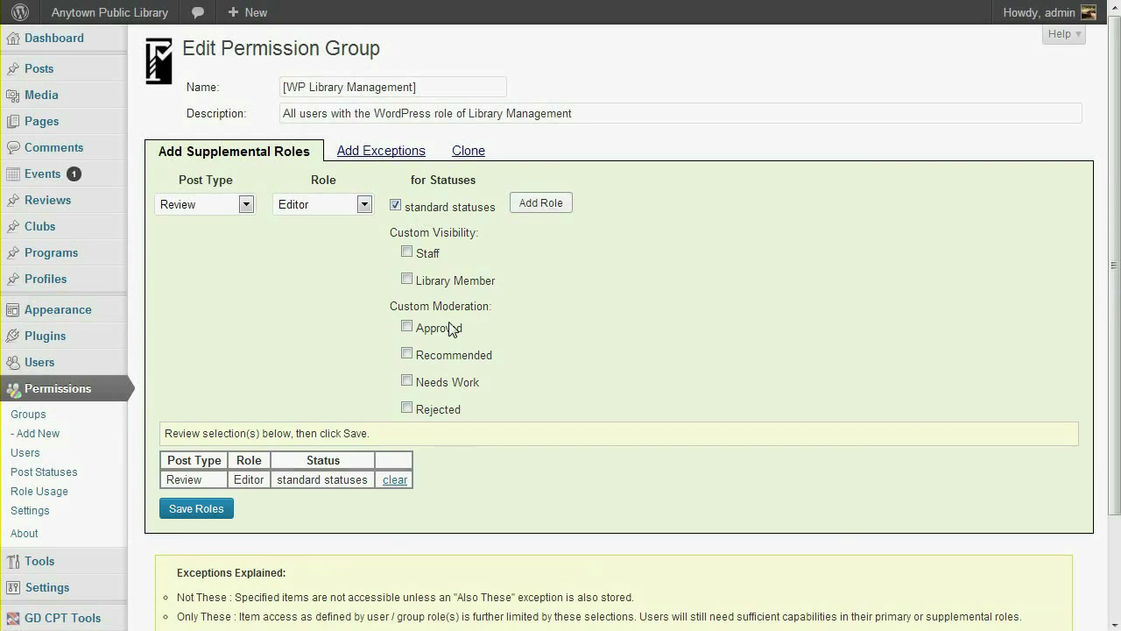
click(197, 509)
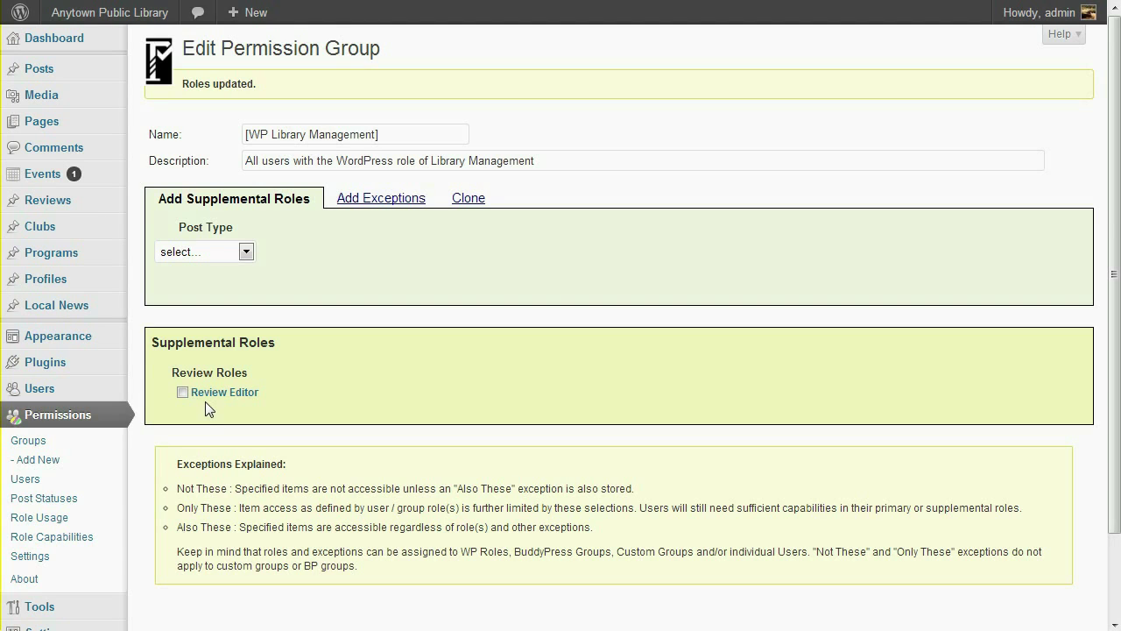
Step: Show the capabilities of the Library Management role and examine its Reviews, core and additional capabilities, including pp moderate any
right_click(71, 538)
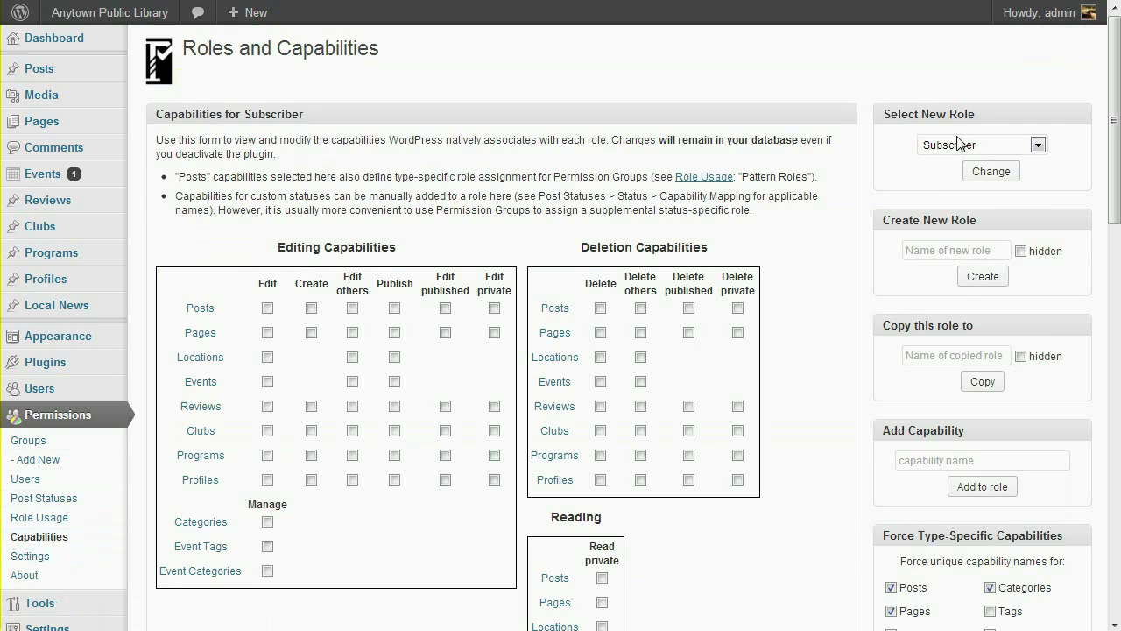
click(1038, 146)
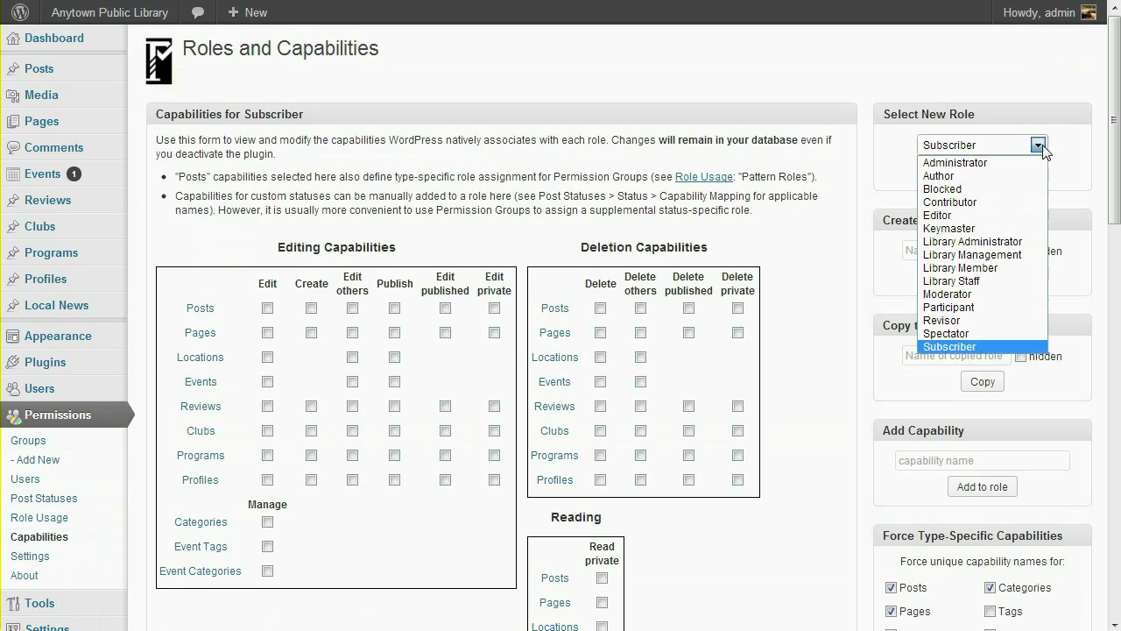
click(973, 255)
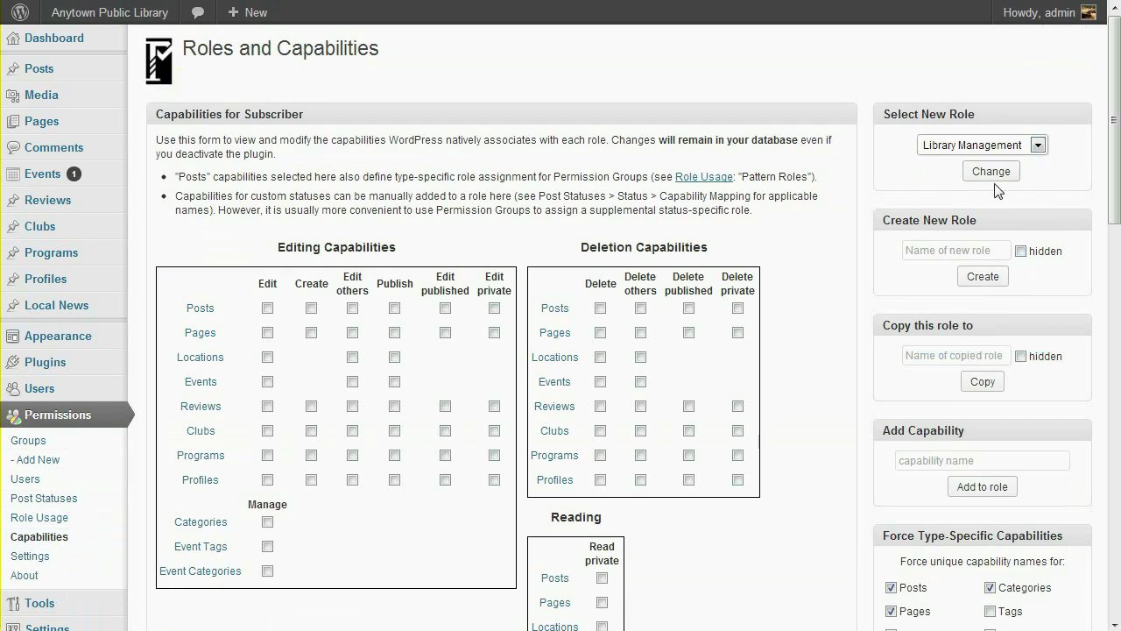
click(978, 176)
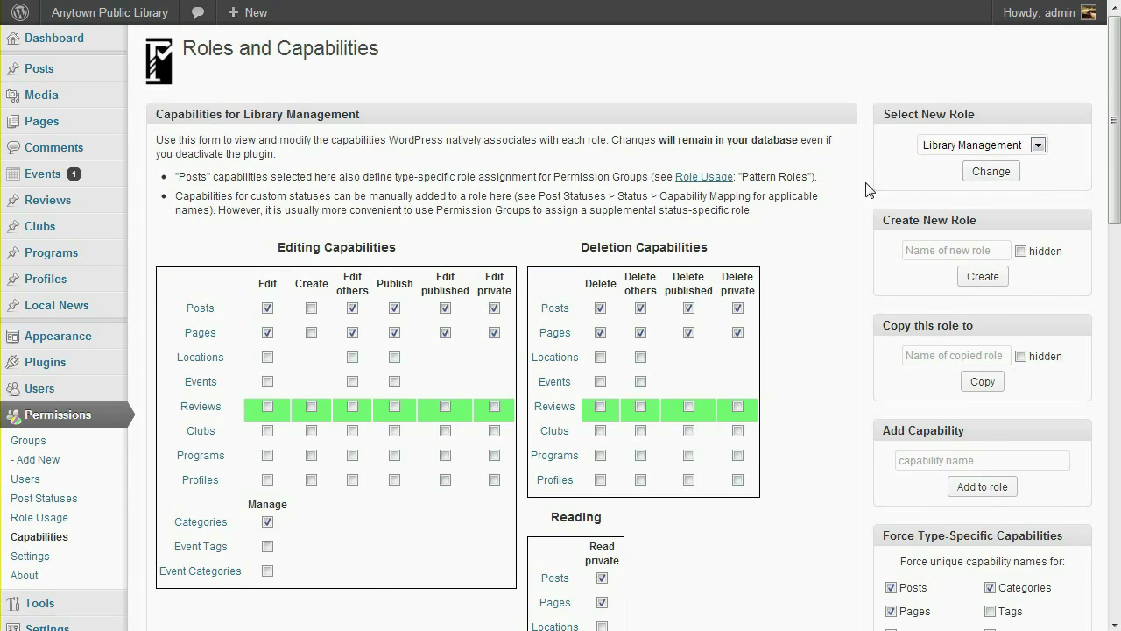
scroll(858, 191, down, 8)
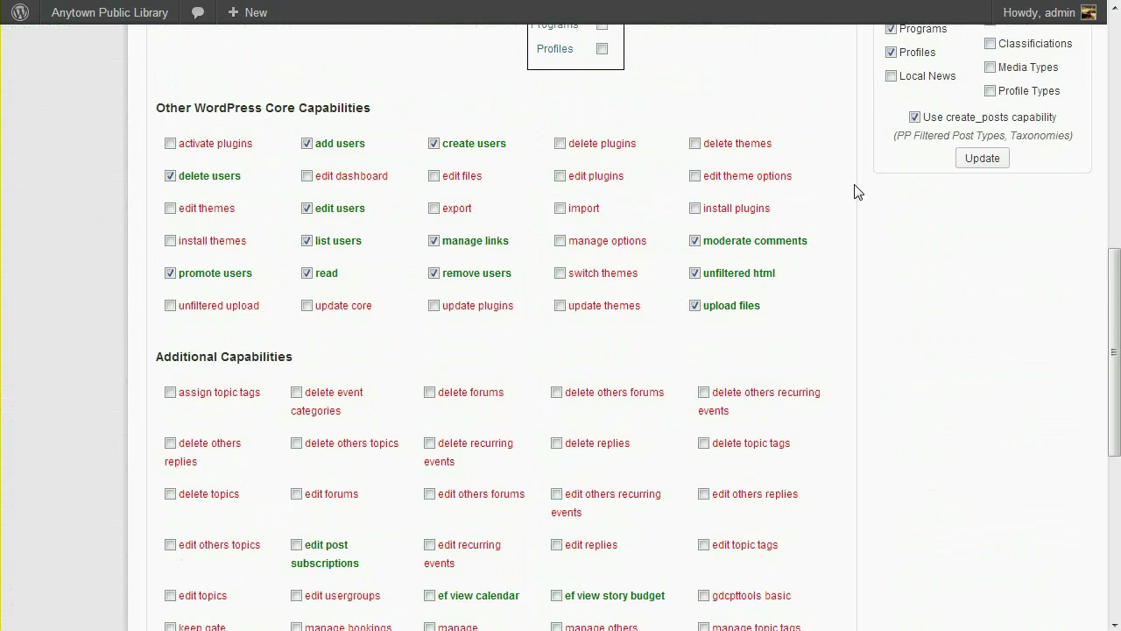
scroll(859, 191, down, 2)
scroll(857, 191, down, 1)
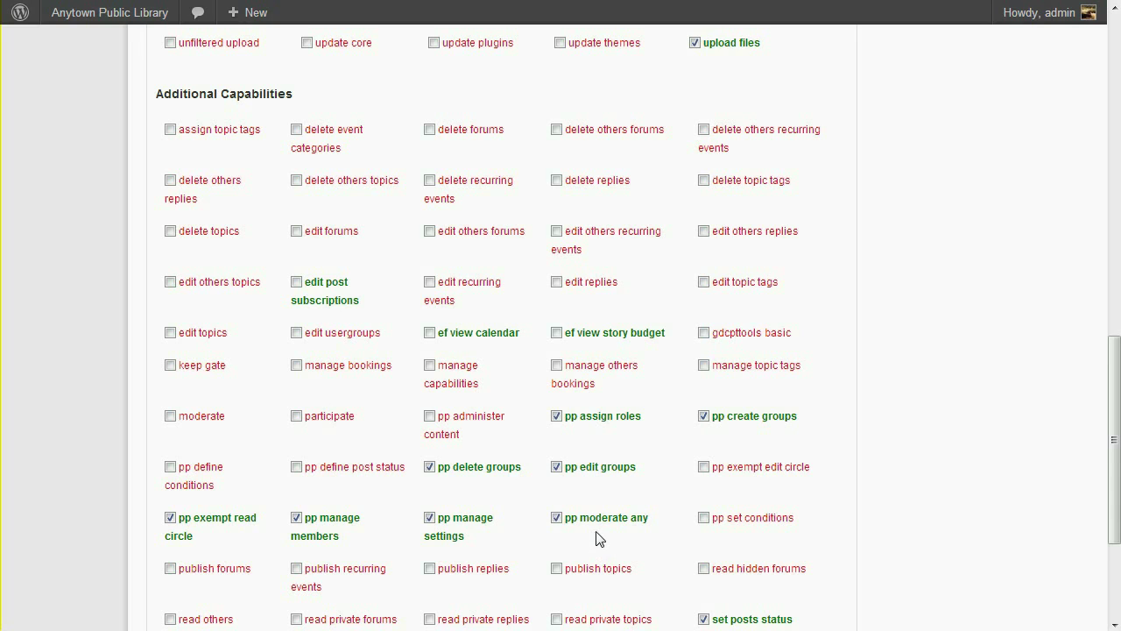
scroll(596, 538, up, 10)
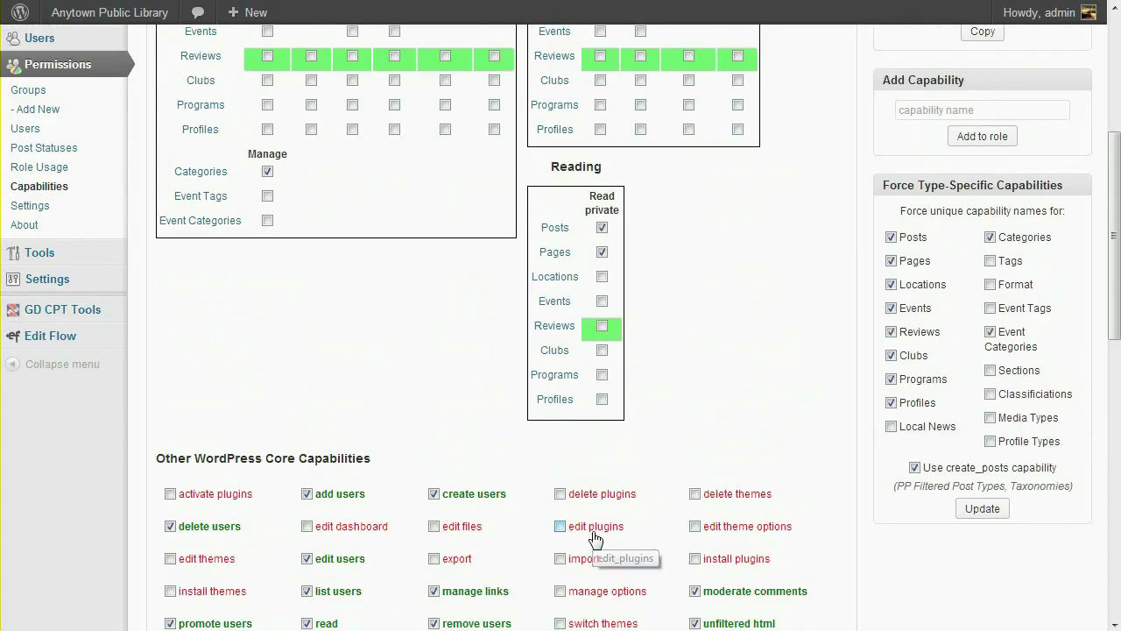
scroll(596, 538, up, 2)
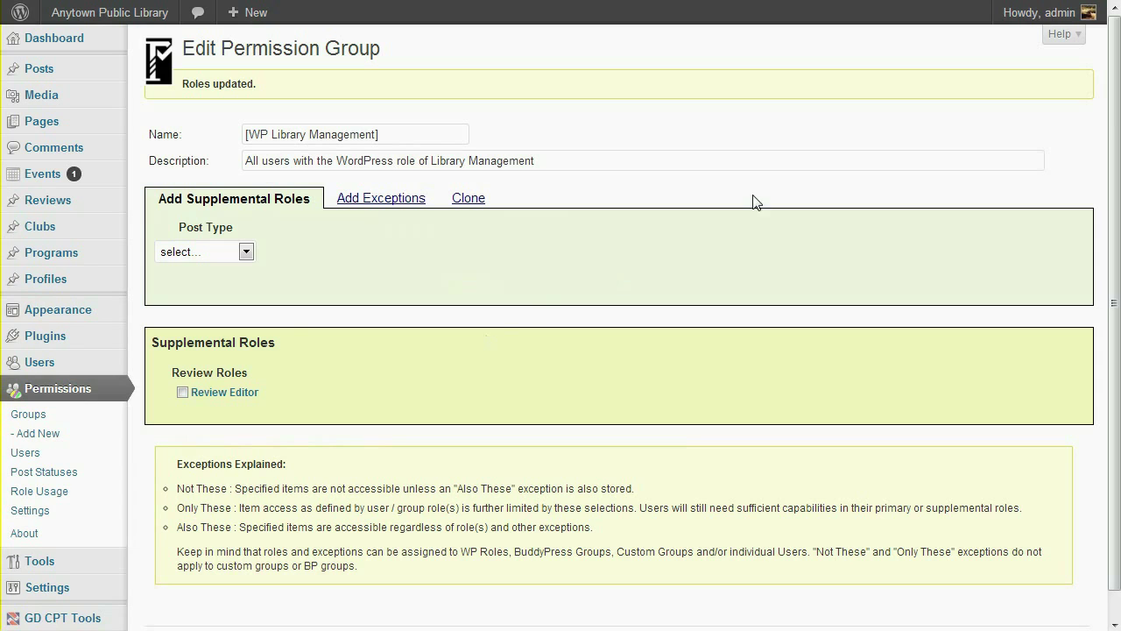
Step: Under the member account, write a new review titled "Fast Food Nation" calling it a shocking expose, a cry for awareness and an invitation to take responsibility
mouse_move(1060, 16)
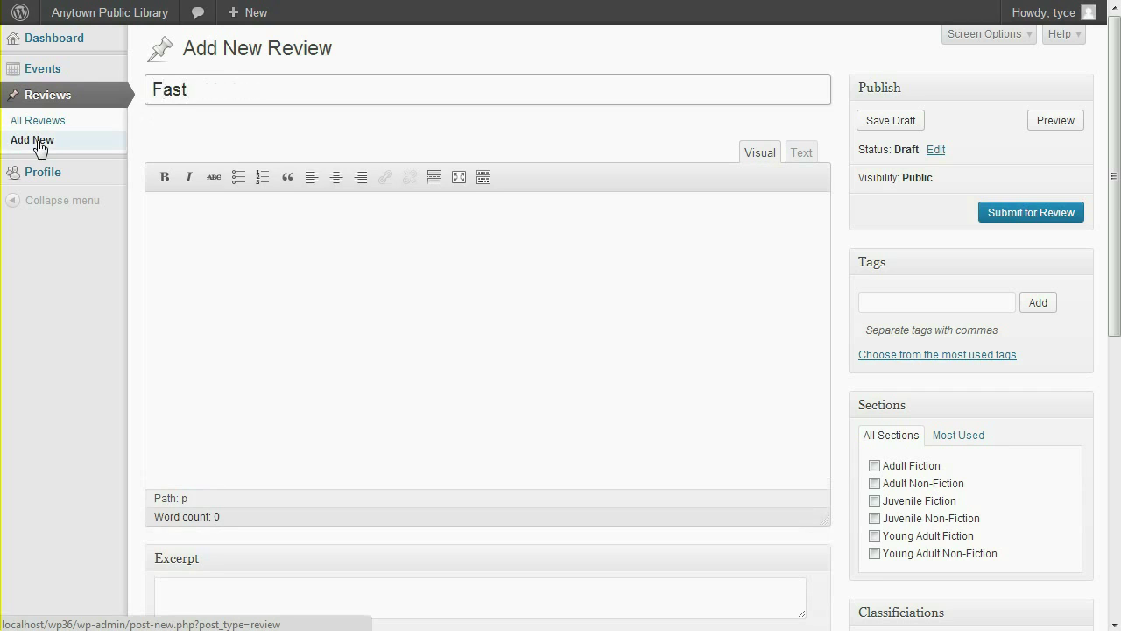
text(ood Nation)
click(215, 230)
text(This shocking expose is a cry for awareness of our society's food systems... and an invitation to take responsibility for what goes into your body (and your loved ones').)
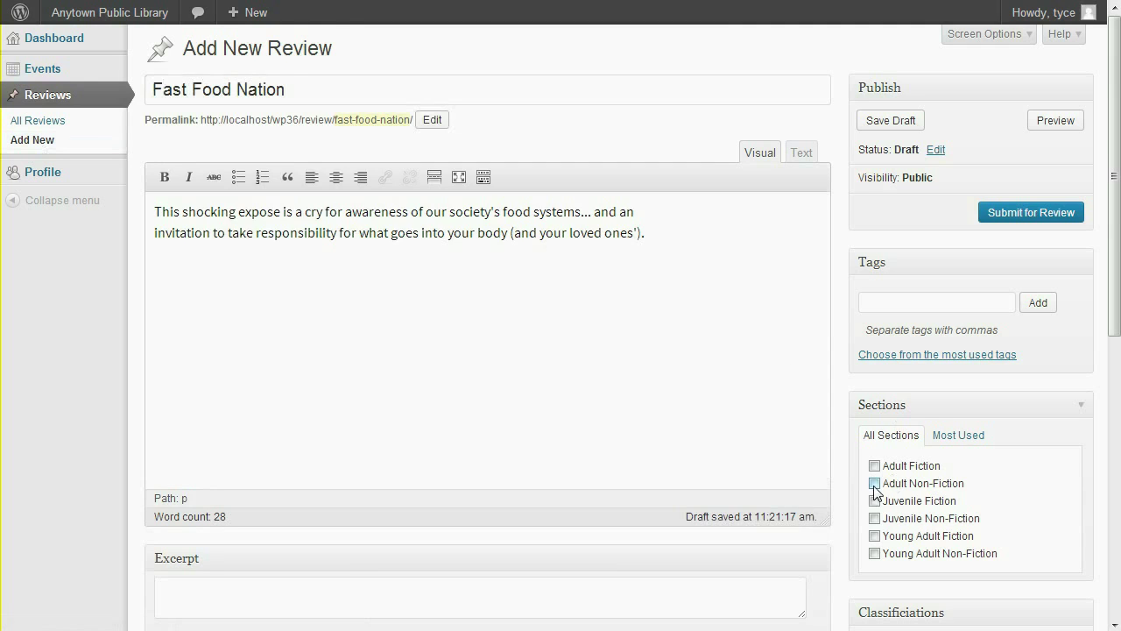
Step: Assign the Fast Food Nation review to Adult Non-Fiction, H - Social Sciences, S - Agriculture and Book, and submit it for review
click(874, 484)
scroll(864, 496, down, 4)
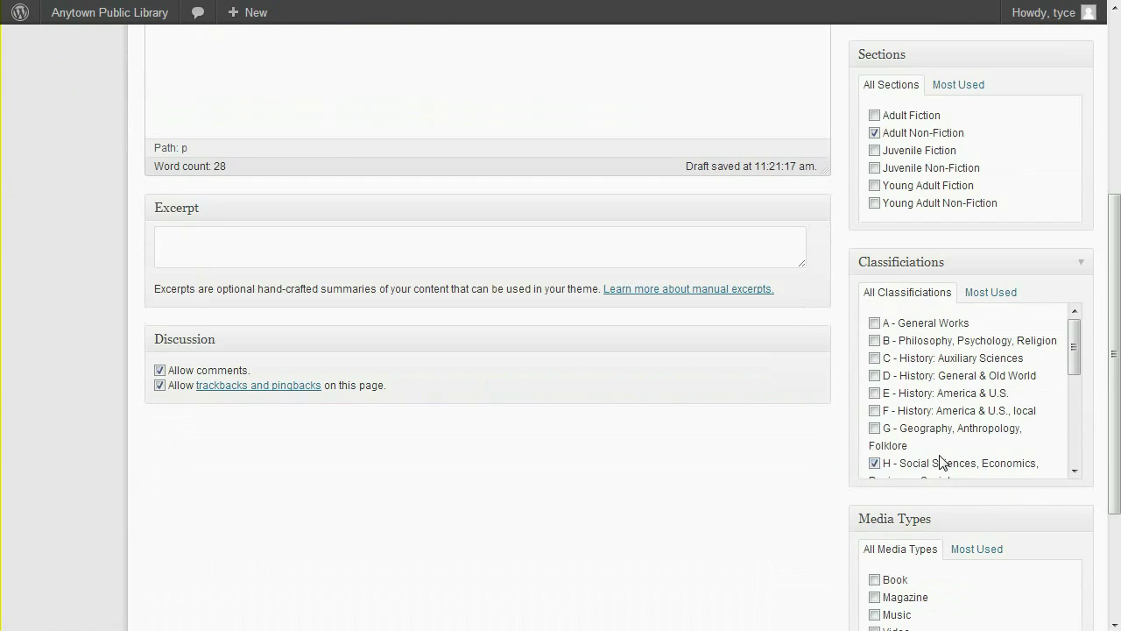
scroll(944, 463, down, 5)
click(874, 392)
scroll(834, 464, down, 3)
click(874, 380)
scroll(829, 393, up, 7)
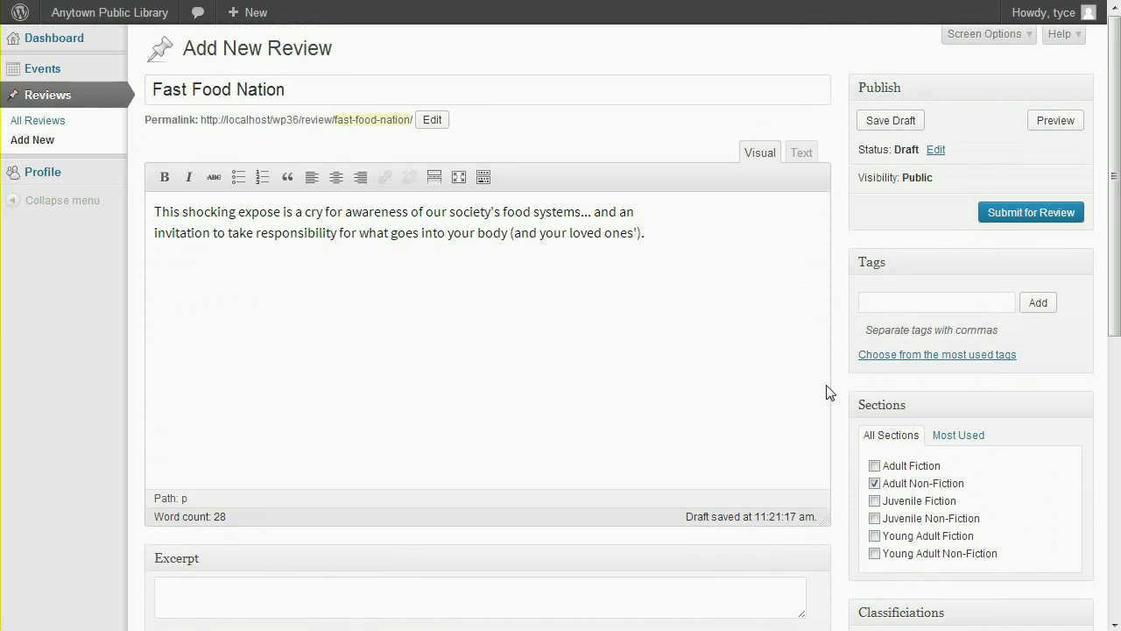
click(1009, 213)
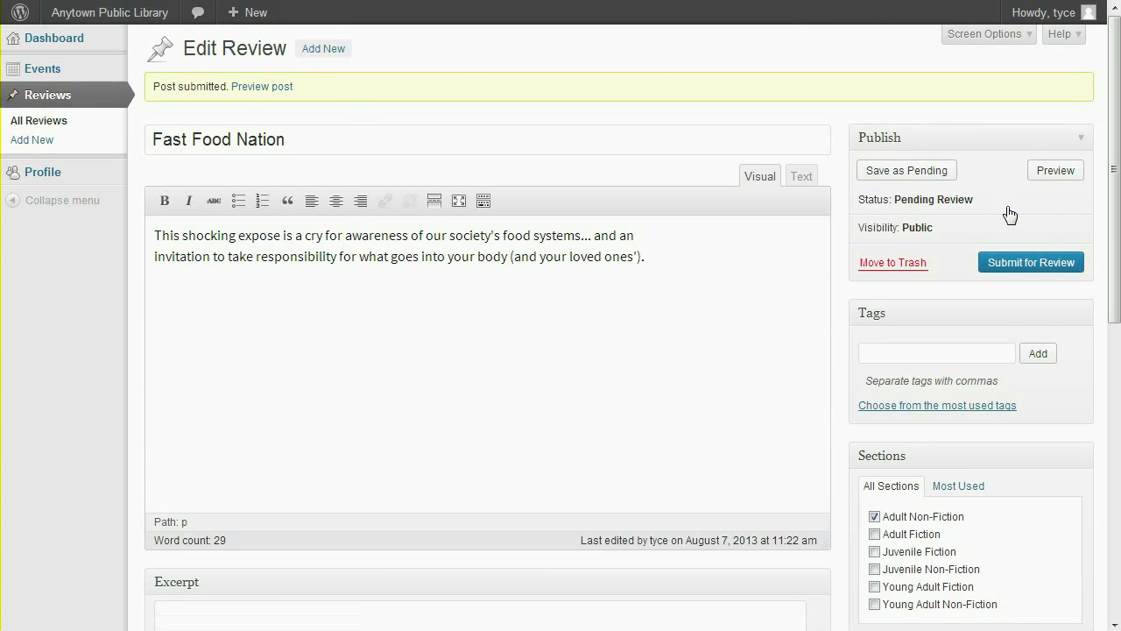
Step: Submit a "Local Harvest" review (S - Agriculture, Website) reading "localharvest.org is a website that helps you find healthy food grown/raised near you."
click(322, 49)
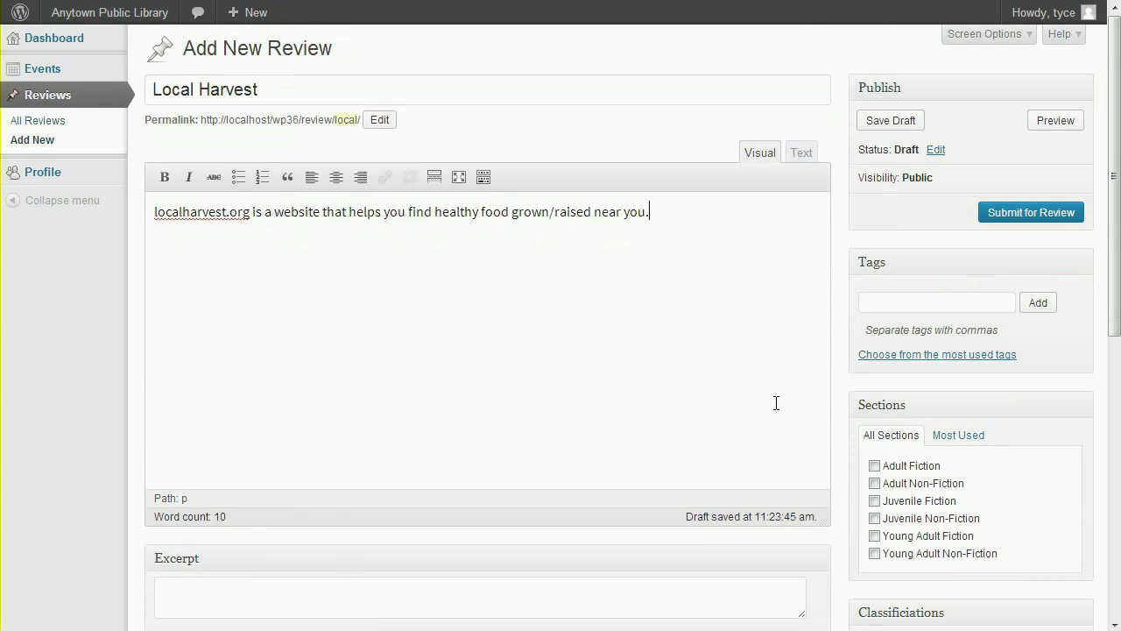
scroll(776, 400, down, 4)
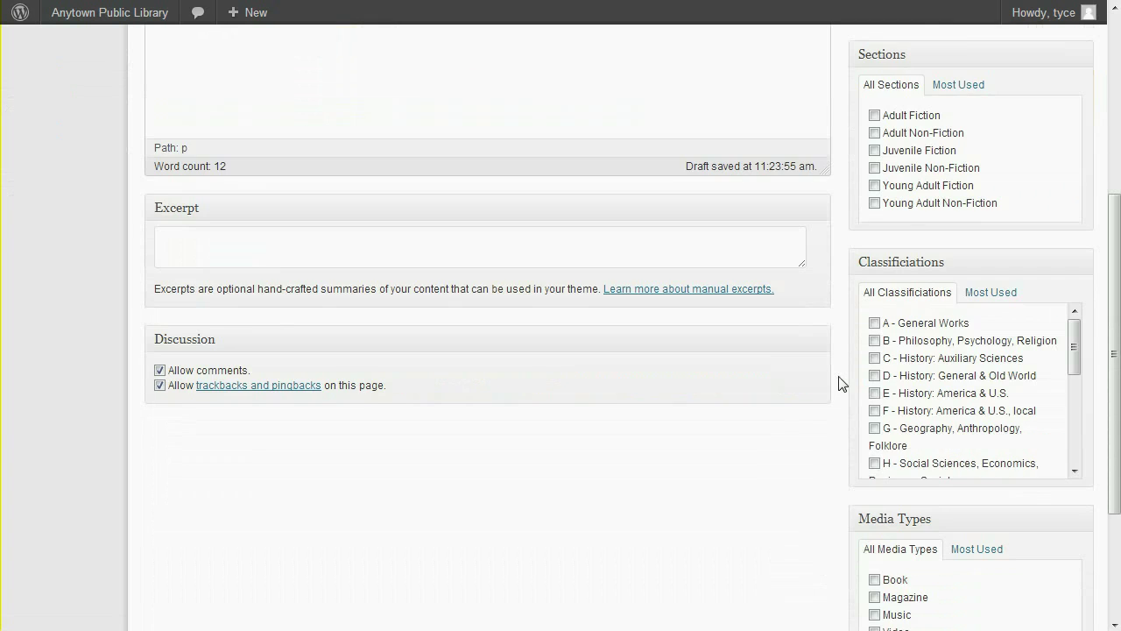
drag(1074, 346, 1078, 422)
click(915, 405)
scroll(813, 496, down, 3)
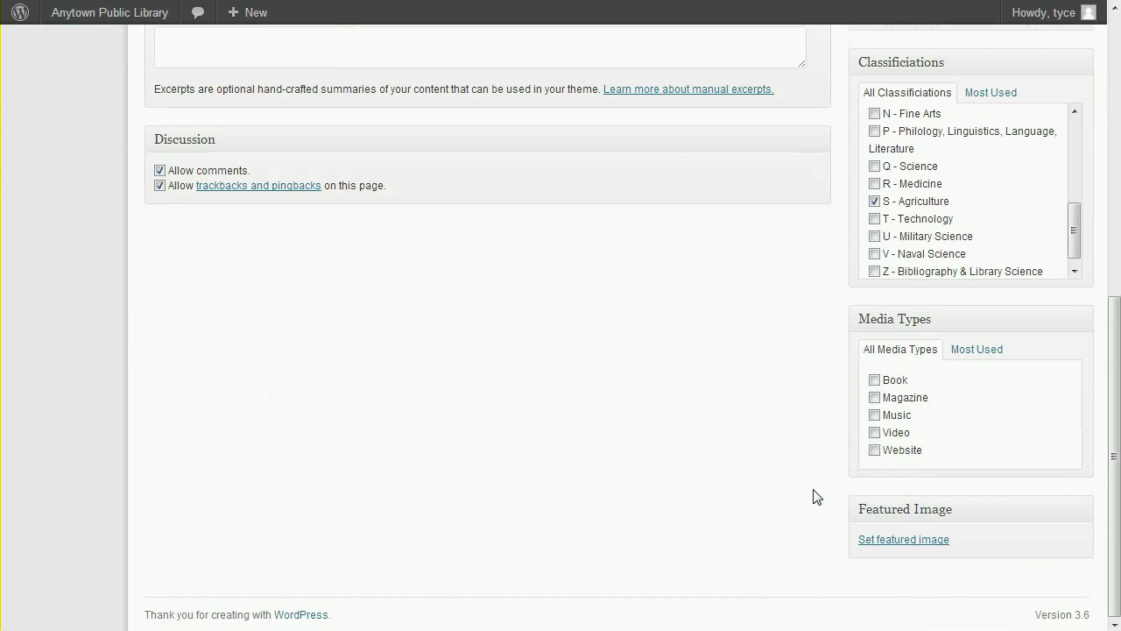
click(877, 451)
scroll(880, 455, up, 6)
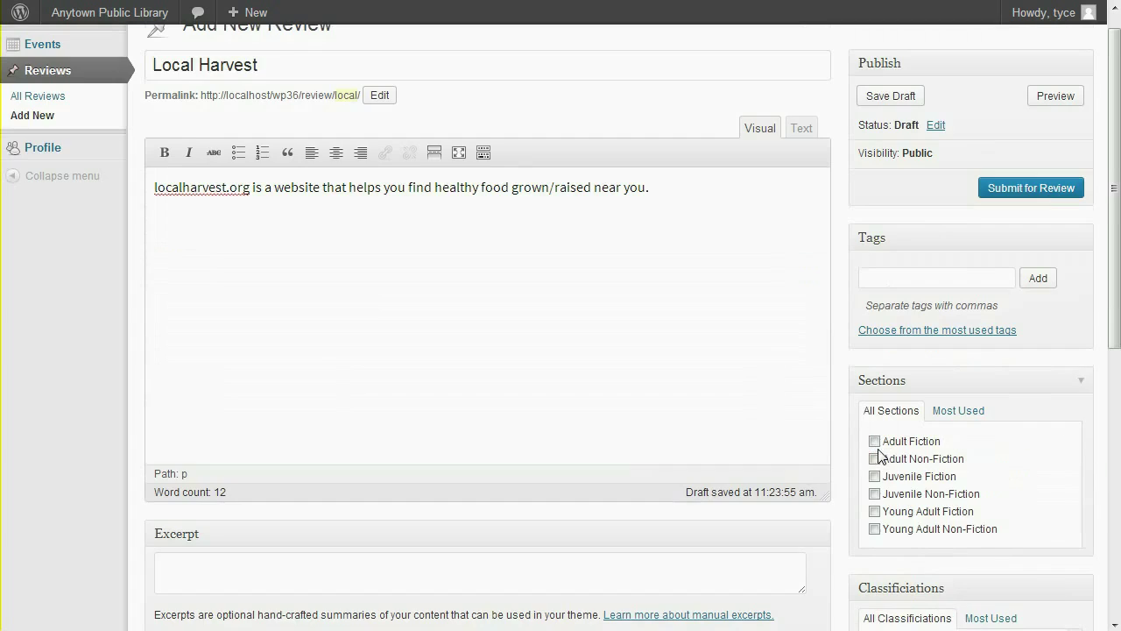
click(995, 188)
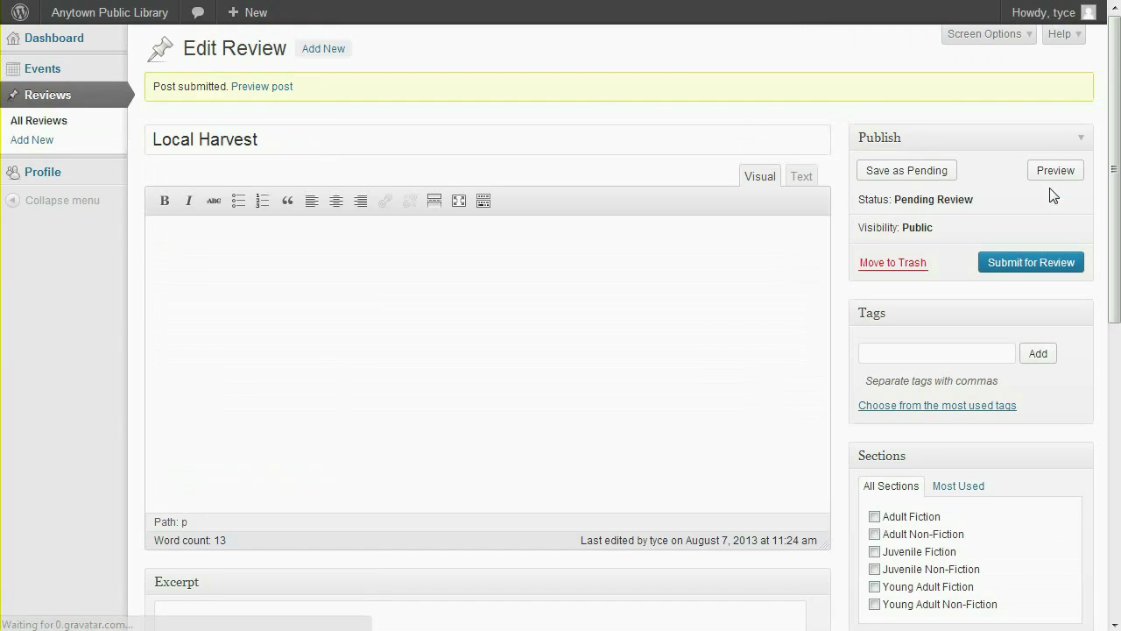
Step: Start another review titled "Dud Magazine" with the text "A really lame magazine."
click(323, 49)
text(Dud Magazine)
click(290, 256)
text(A really lame magazine.)
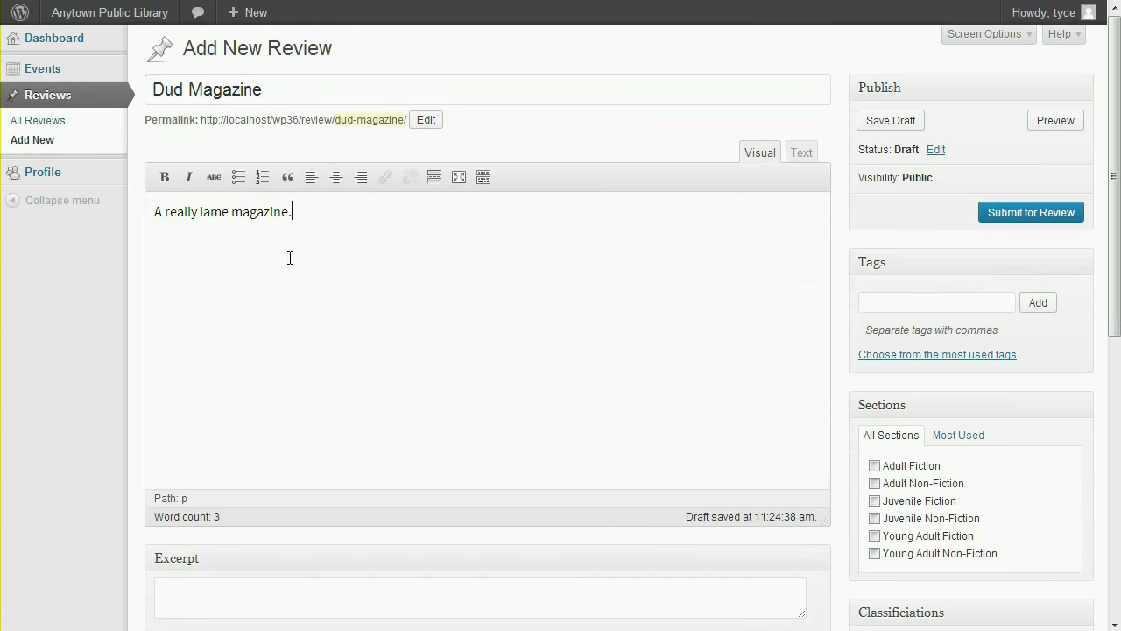
Step: Assign the Dud Magazine review to the Juvenile Fiction section and the Magazine media type, and submit it for review
click(876, 503)
scroll(844, 515, down, 3)
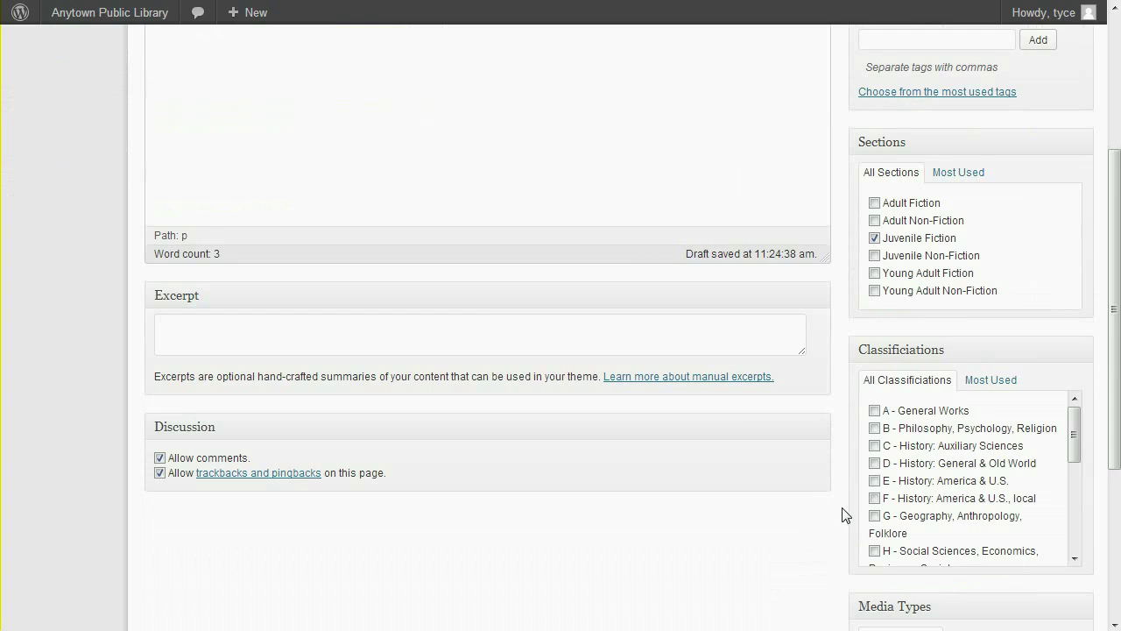
scroll(844, 515, down, 3)
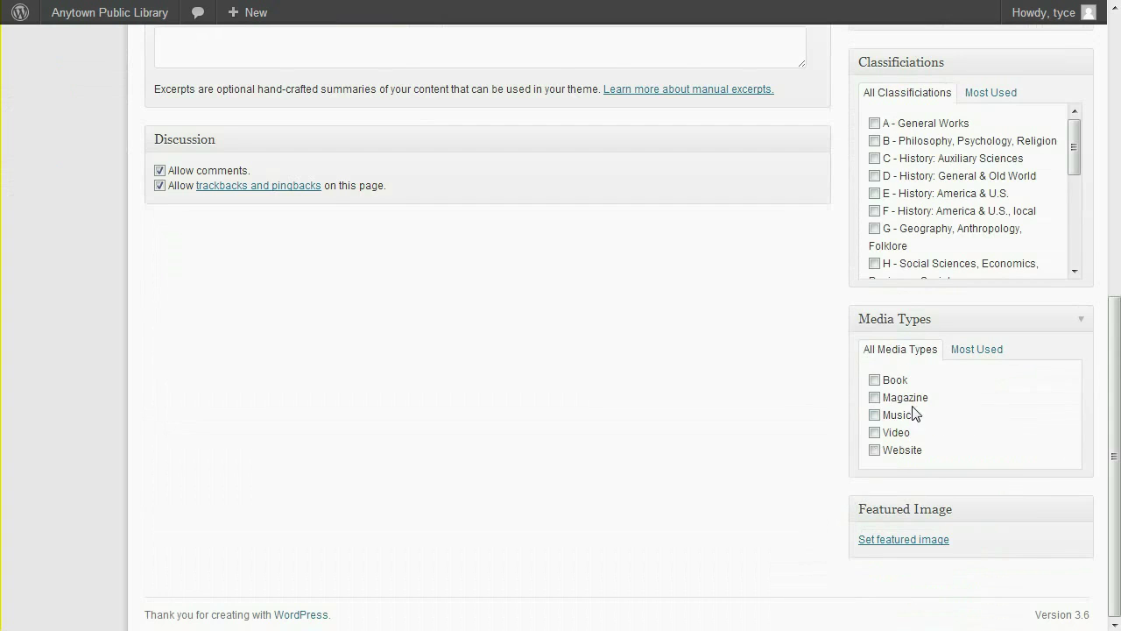
click(887, 401)
scroll(838, 400, up, 6)
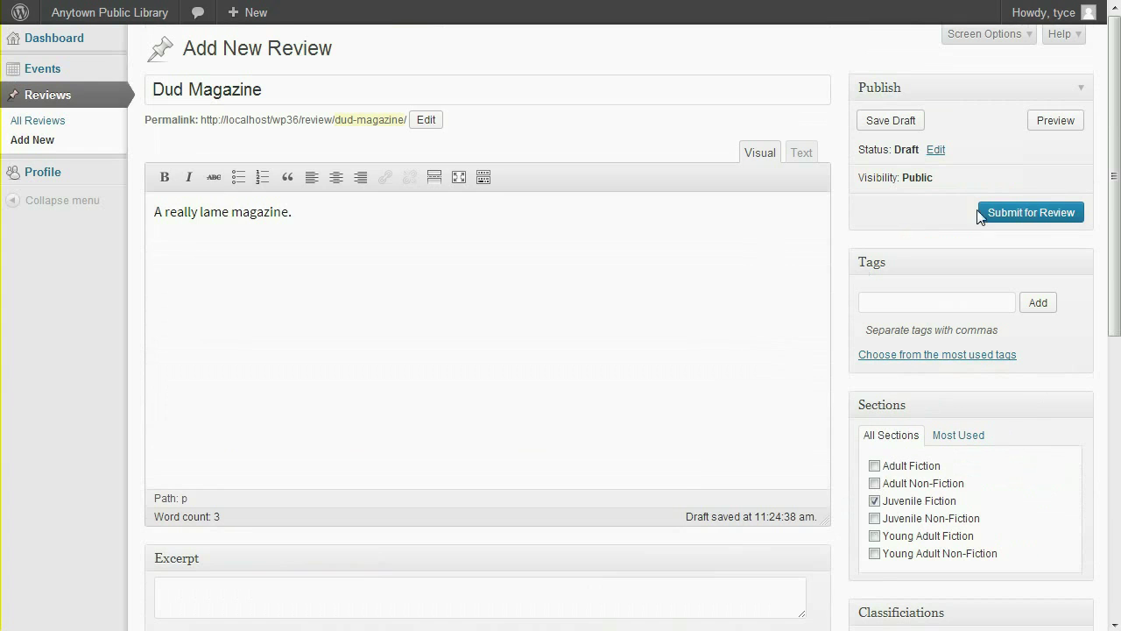
click(1025, 213)
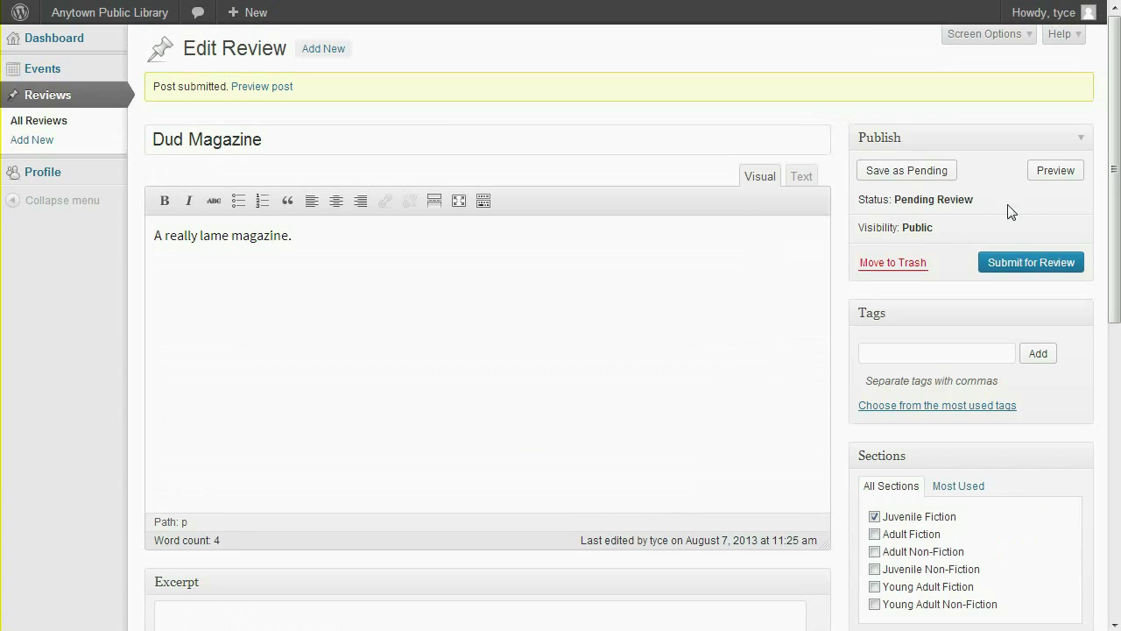
Step: Check the statuses in the list of all reviews and log out of the member account
click(40, 124)
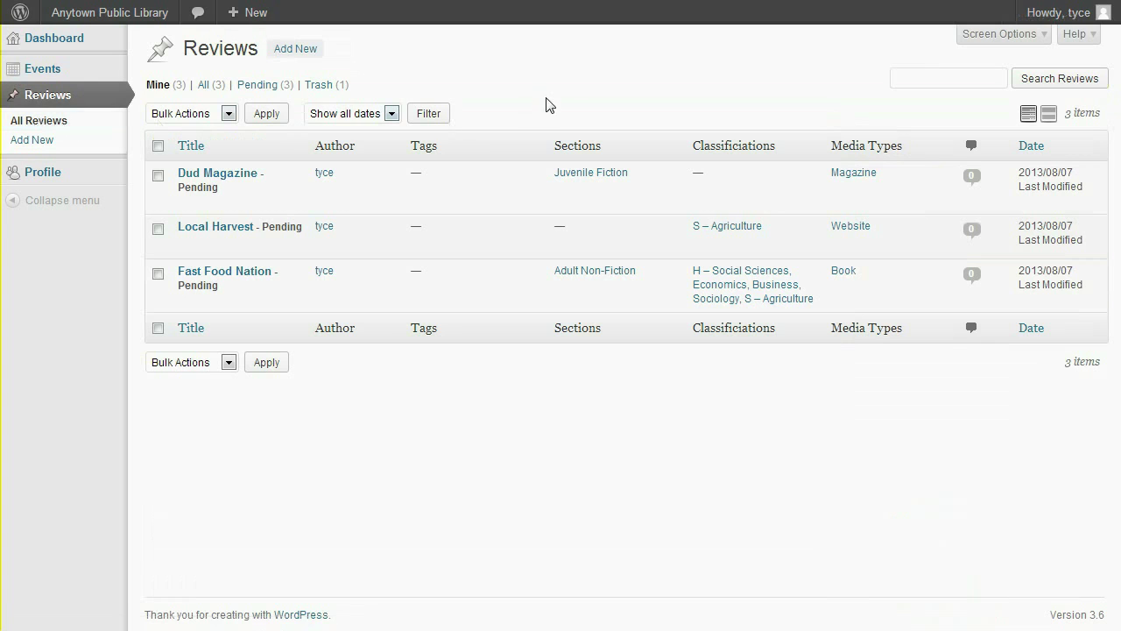
mouse_move(1036, 20)
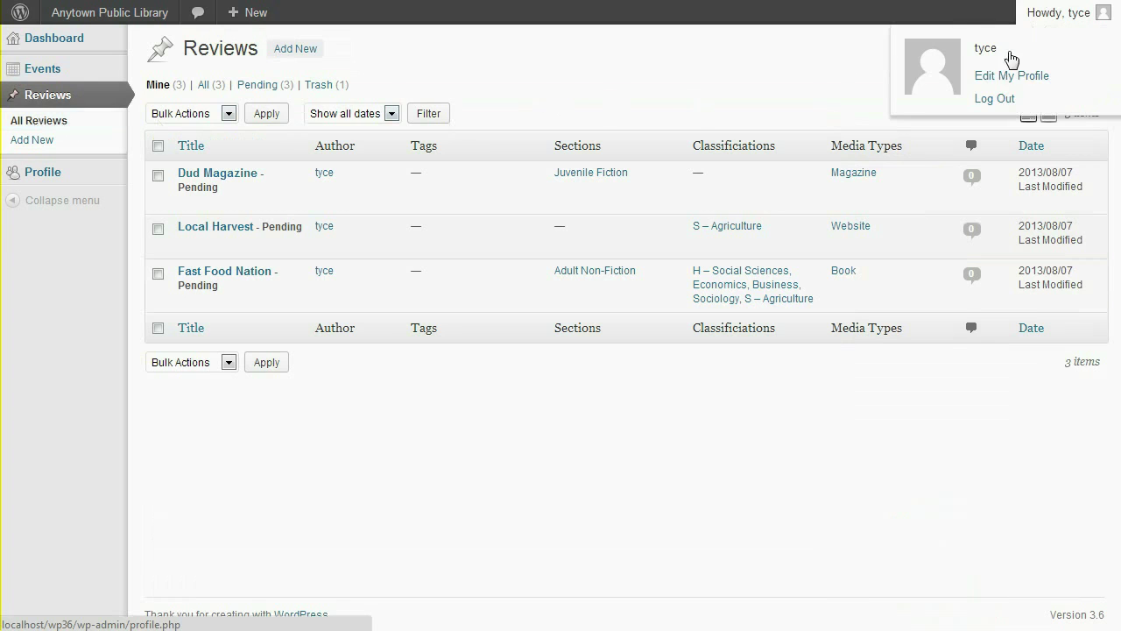
click(1002, 100)
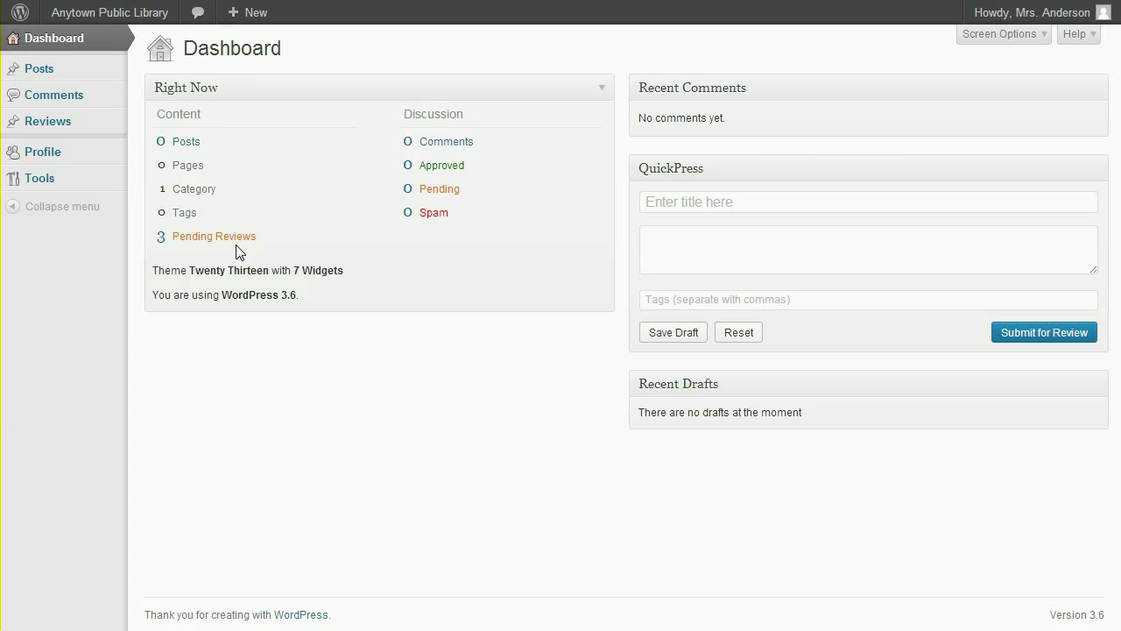
Step: Open the Local Harvest review from the pending reviews, check its available status options and set it as Recommended
click(200, 245)
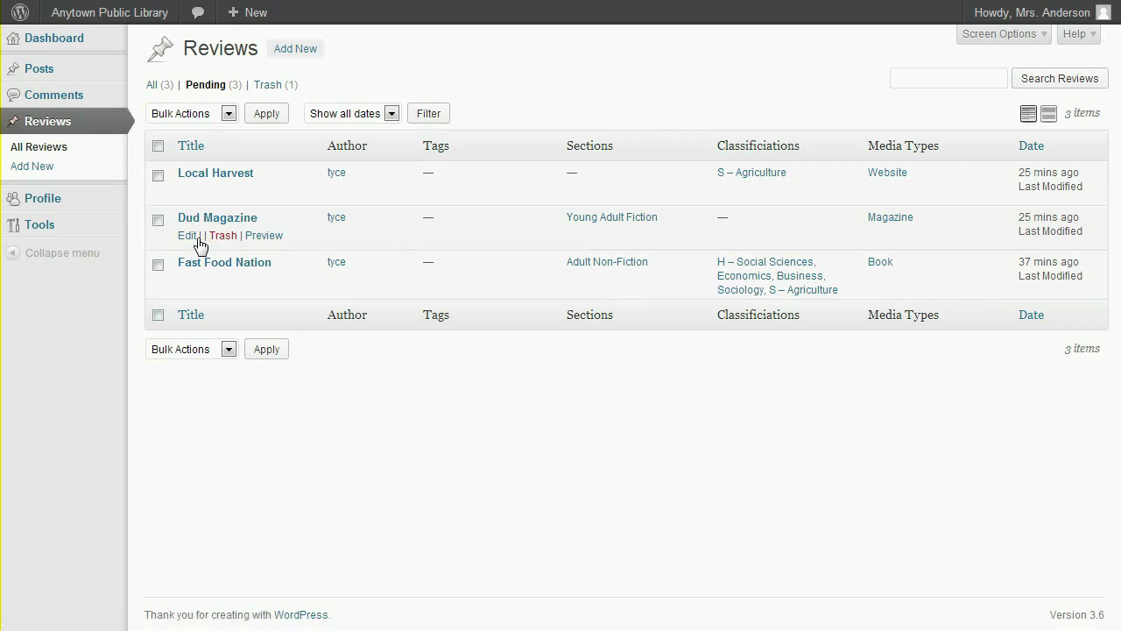
click(192, 175)
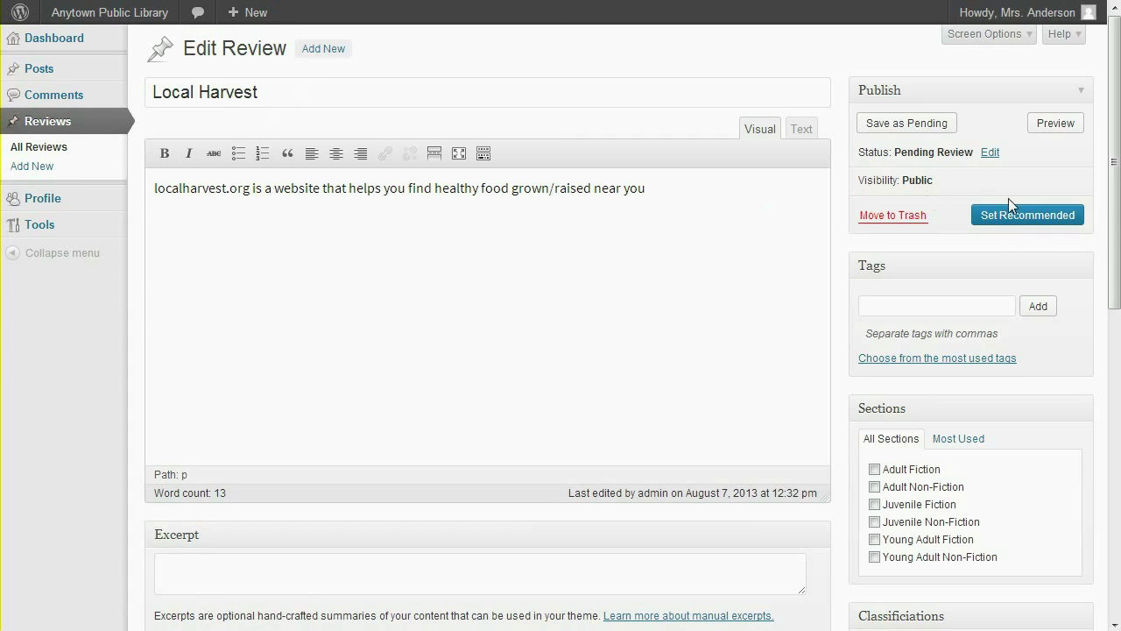
click(990, 154)
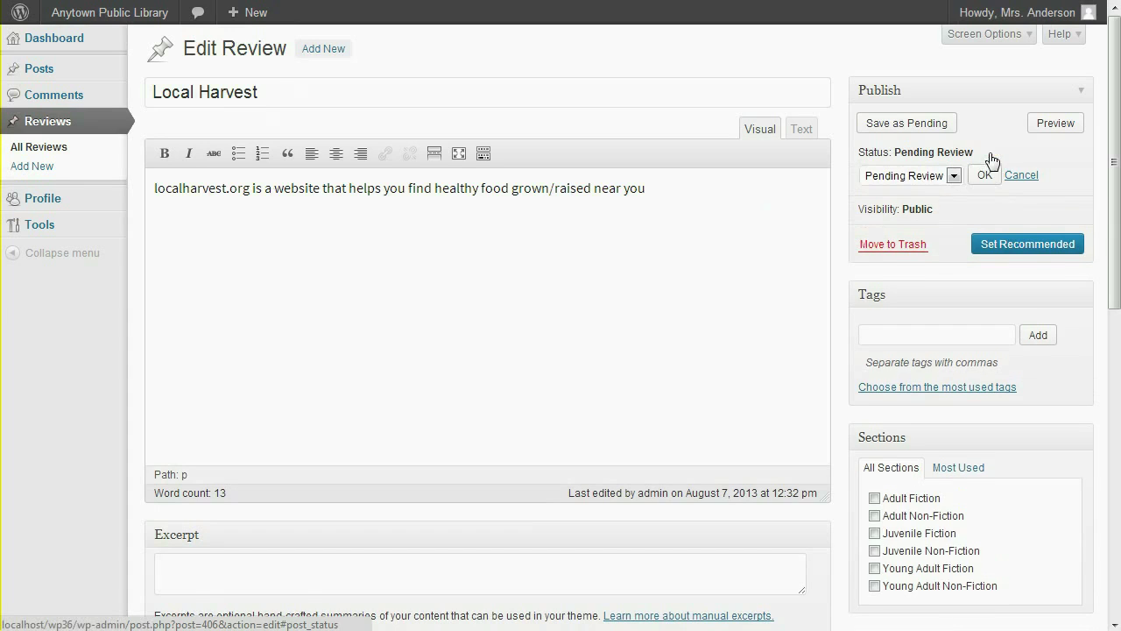
click(954, 176)
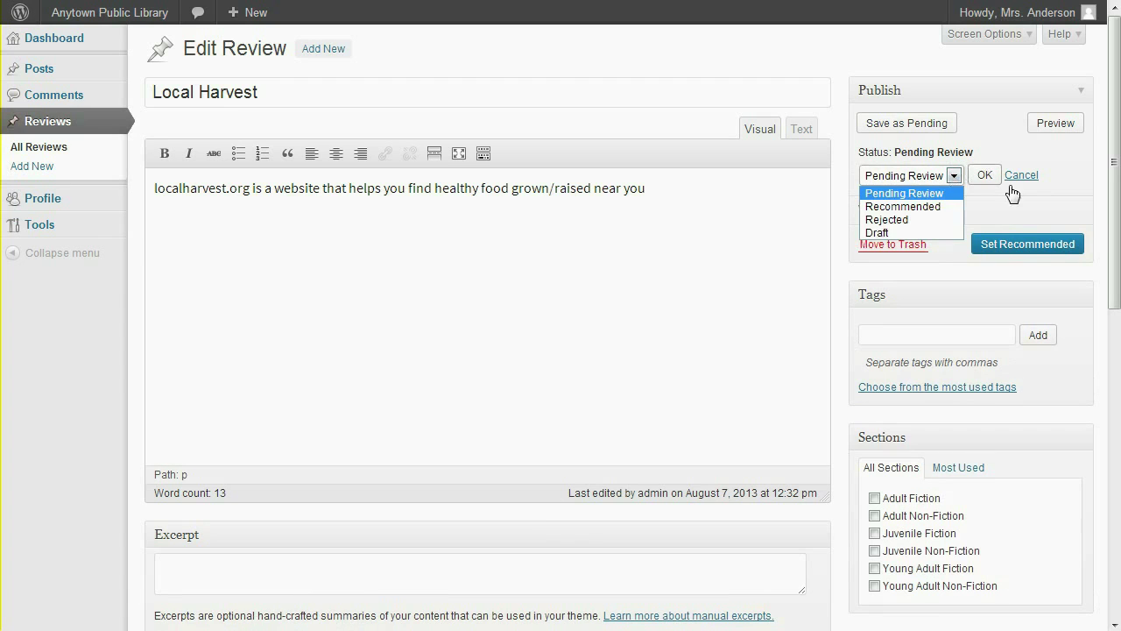
click(1059, 221)
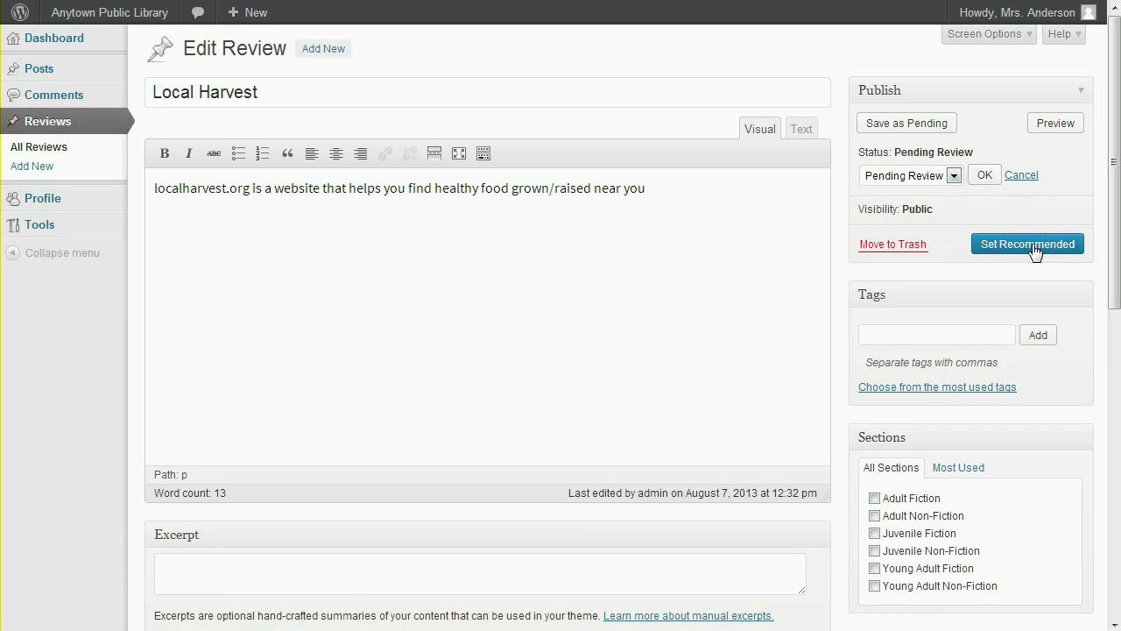
click(1034, 247)
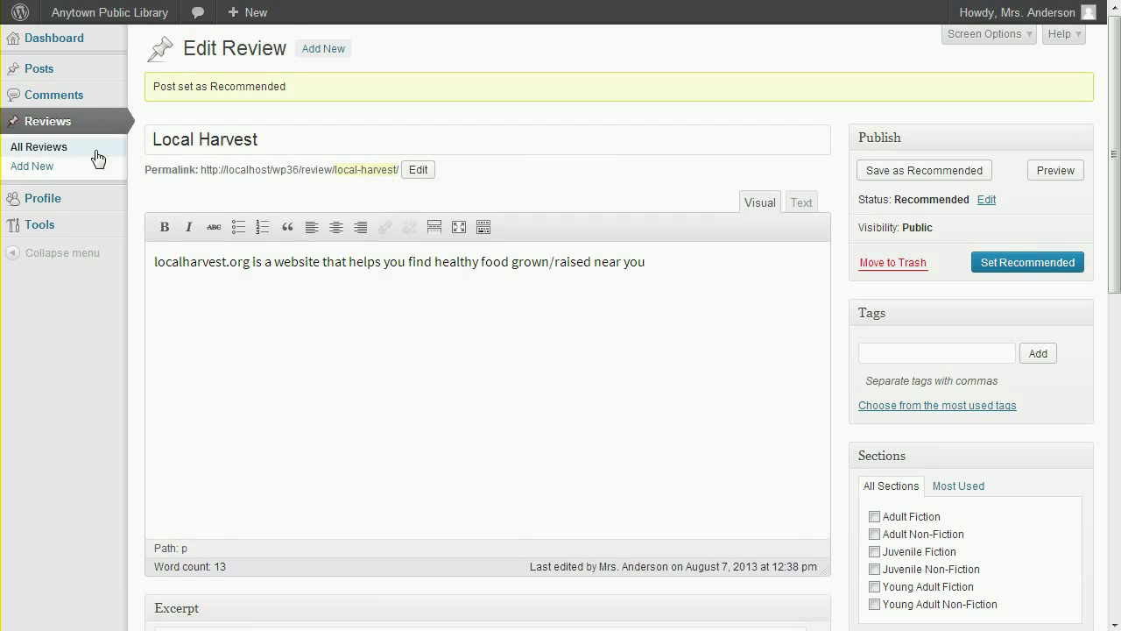
Step: Open the Dud Magazine review from the list of all reviews, change its status to Rejected and save it
click(77, 157)
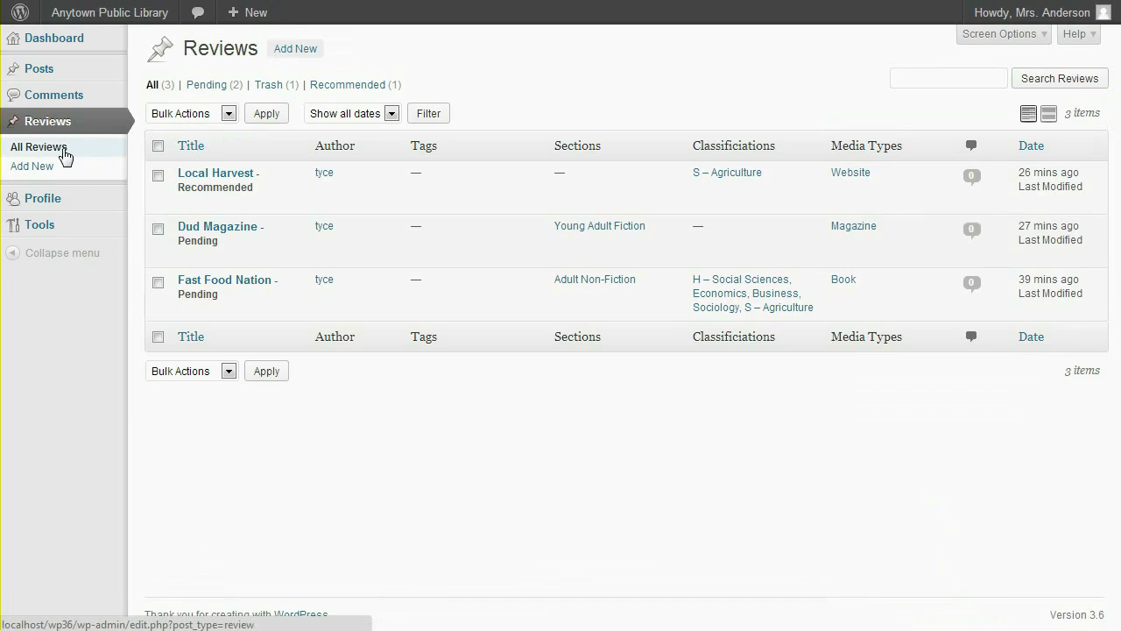
click(213, 228)
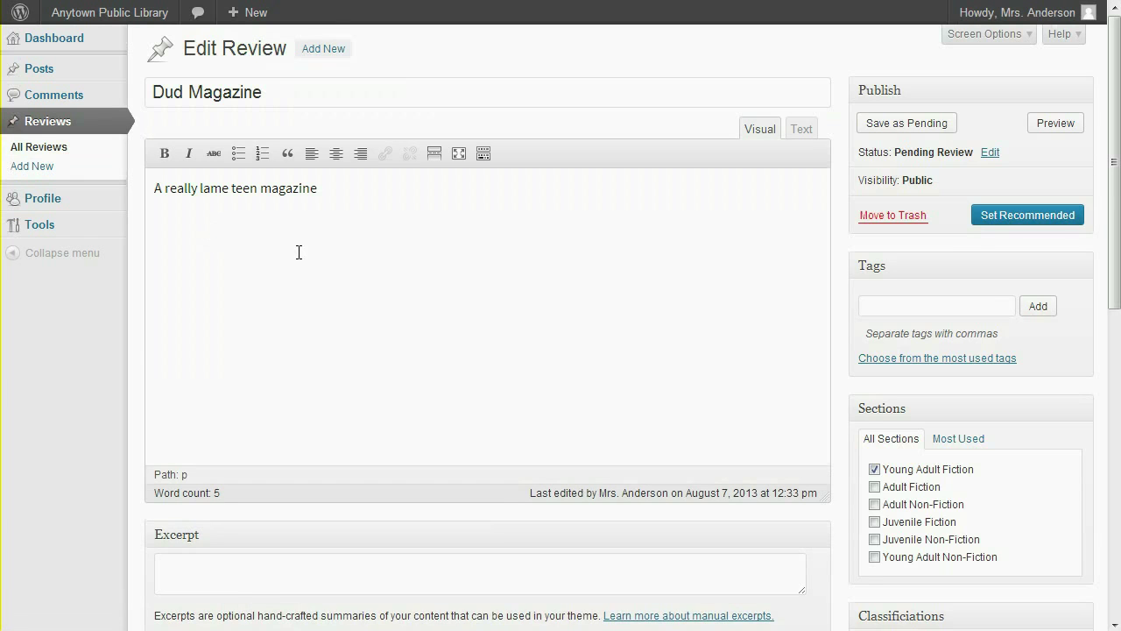
click(990, 153)
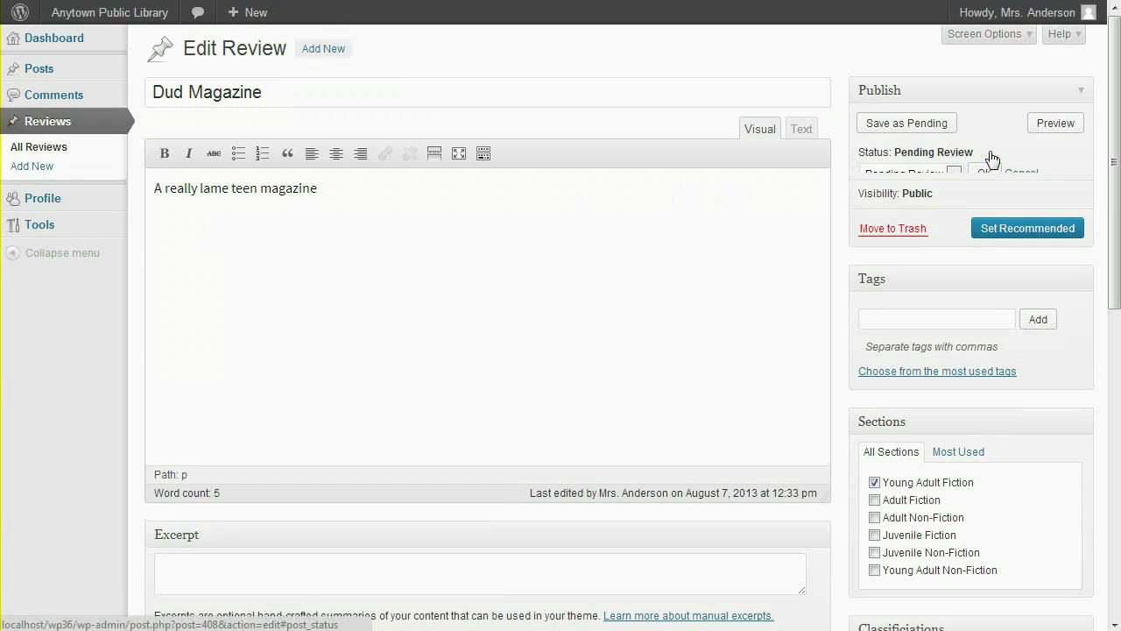
click(953, 175)
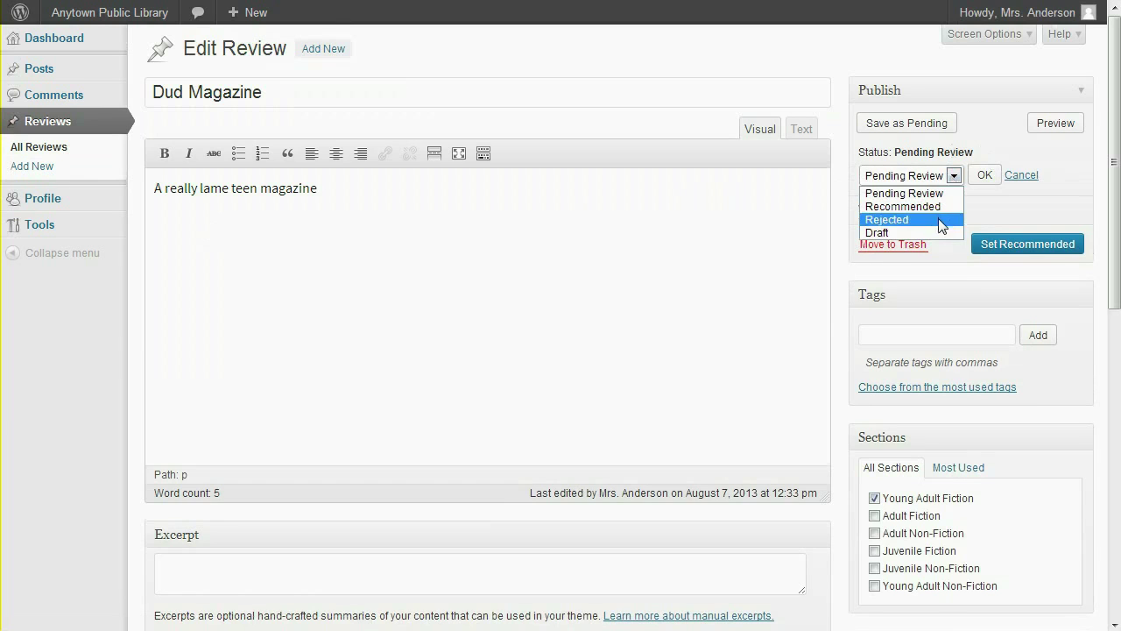
click(940, 219)
click(985, 175)
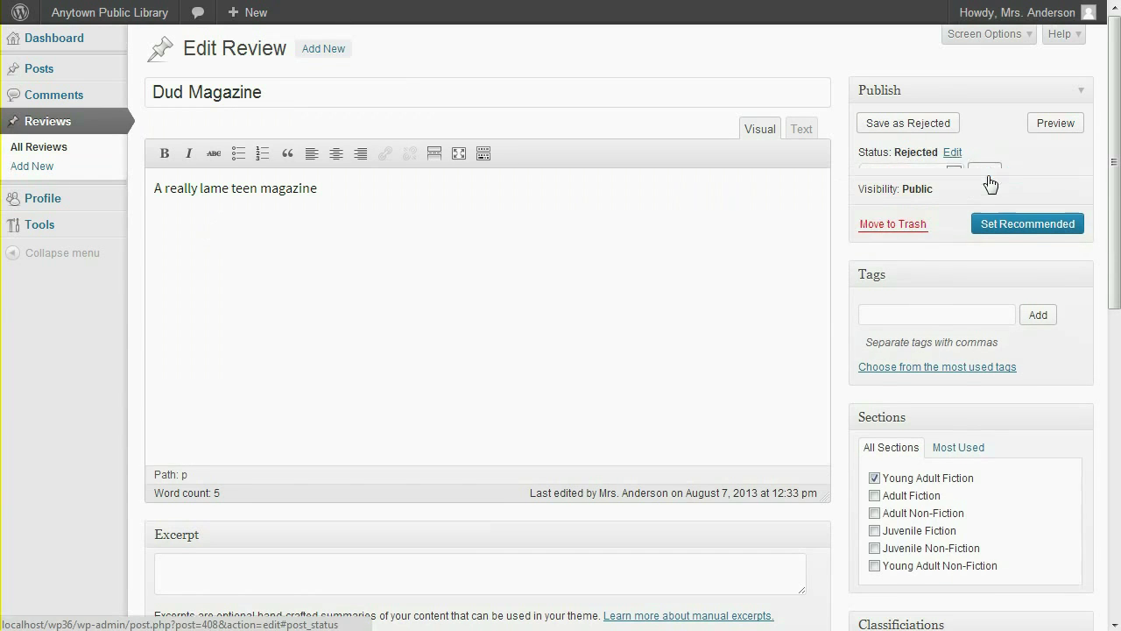
click(910, 123)
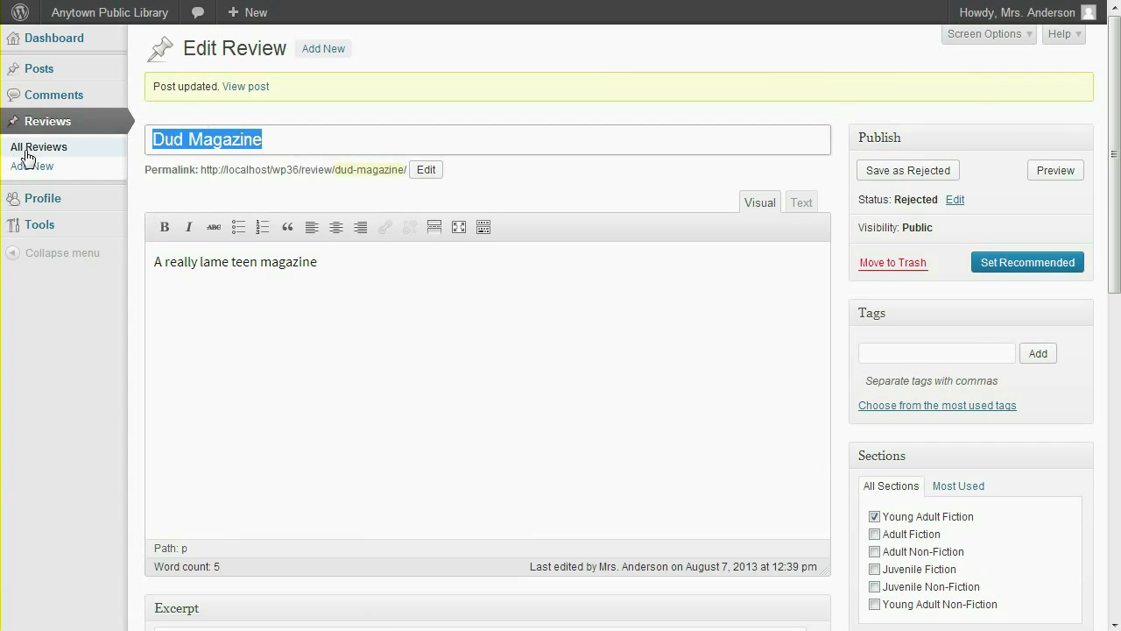
Step: Open the Fast Food Nation review from the list of all reviews and set it as Recommended
click(35, 150)
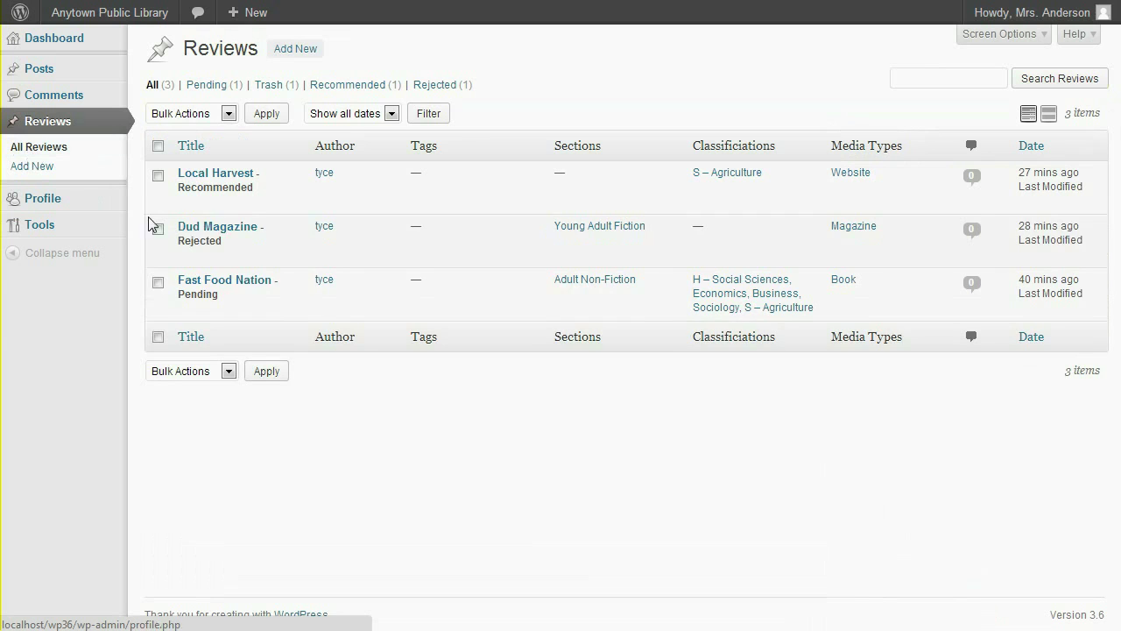
click(225, 282)
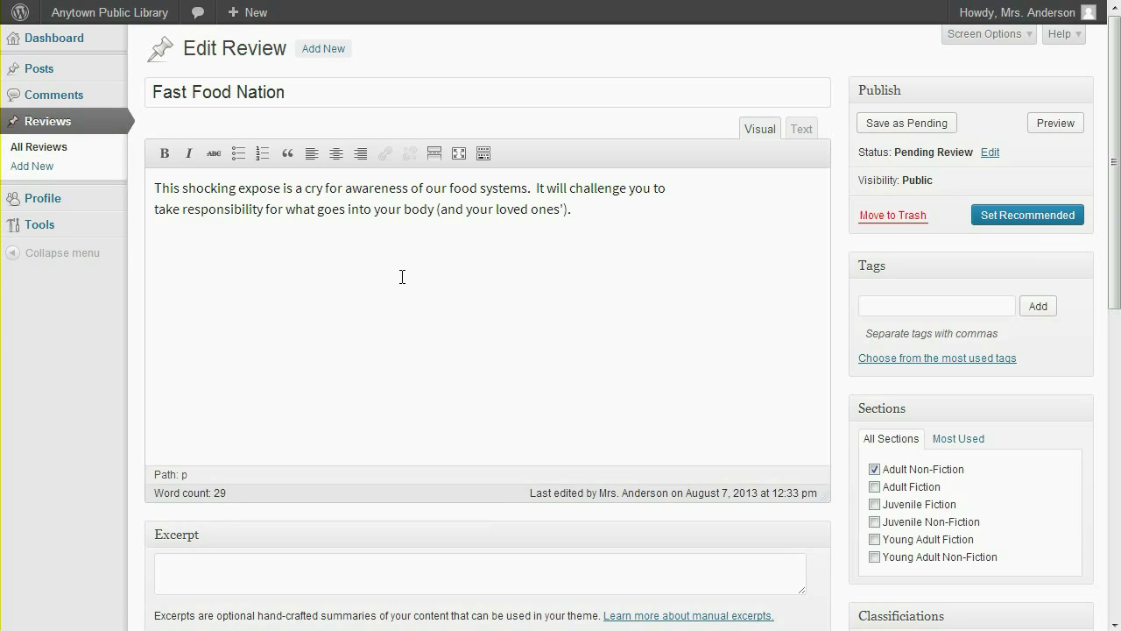
click(1018, 217)
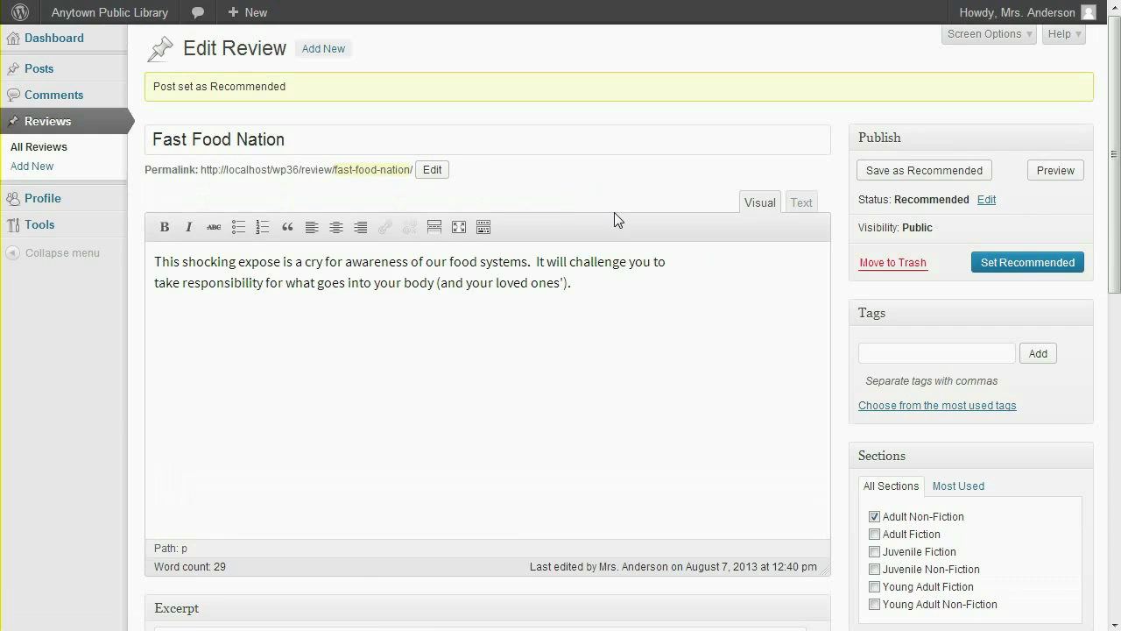
Step: Check the updated statuses in the list of all reviews and log out of the recommending staff member's account
click(61, 154)
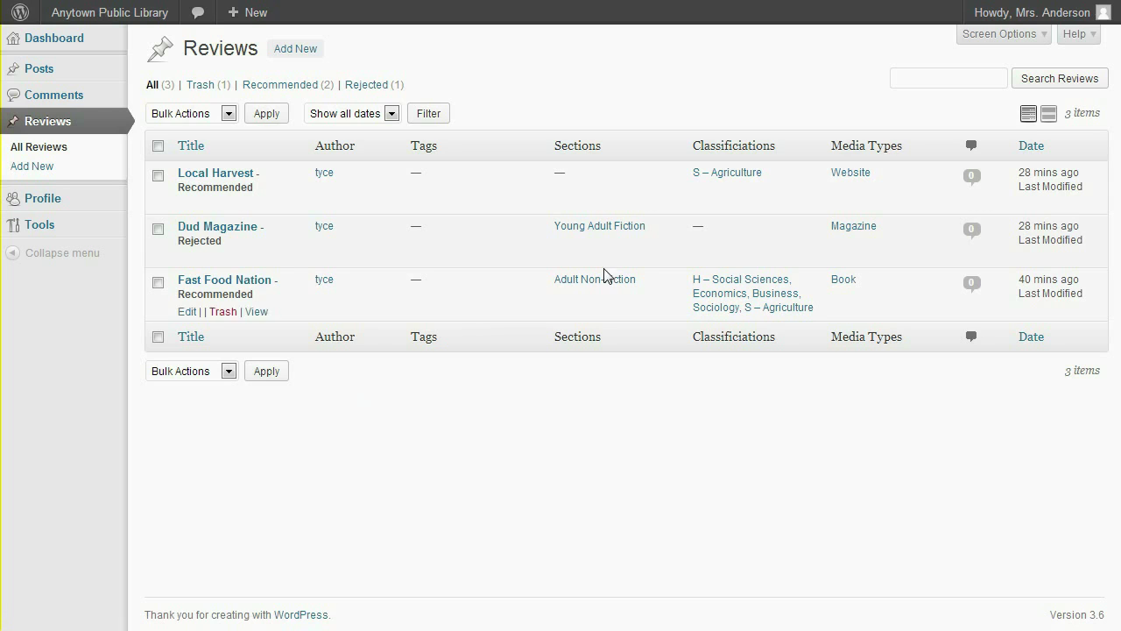
mouse_move(1041, 26)
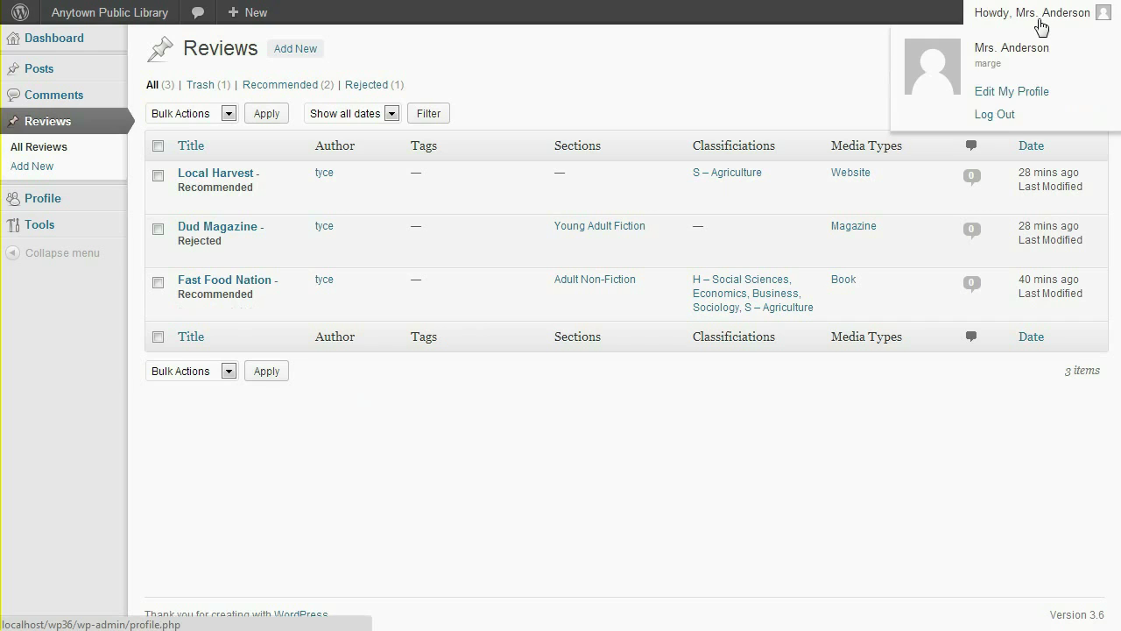
click(997, 114)
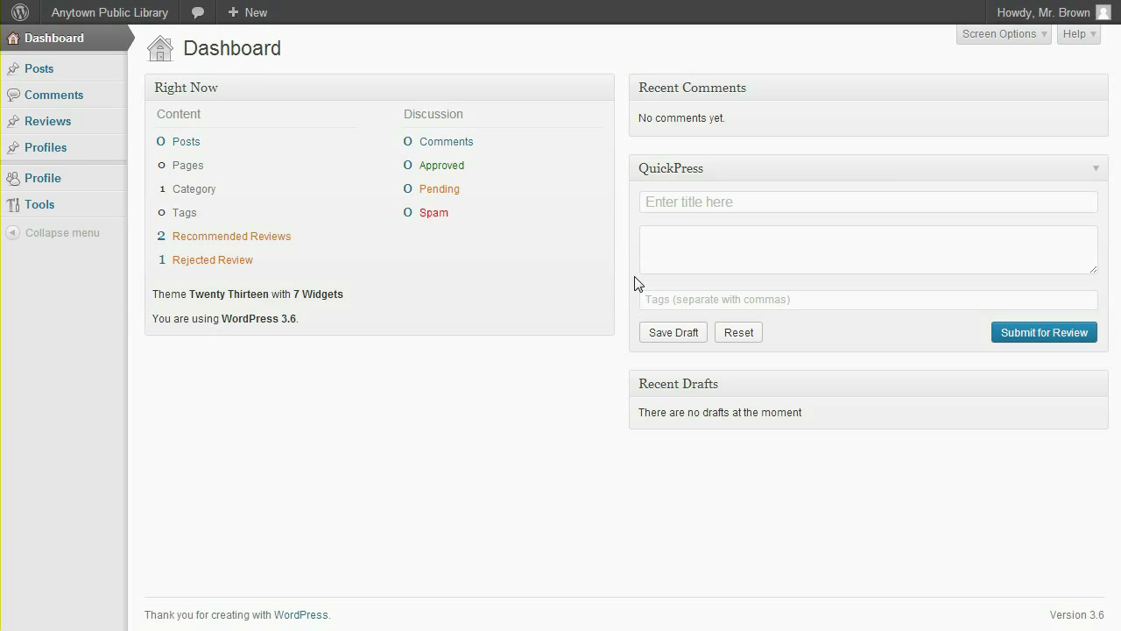
Step: Open the Local Harvest review from the reviews list, change its status to Needs Work and save it
click(50, 123)
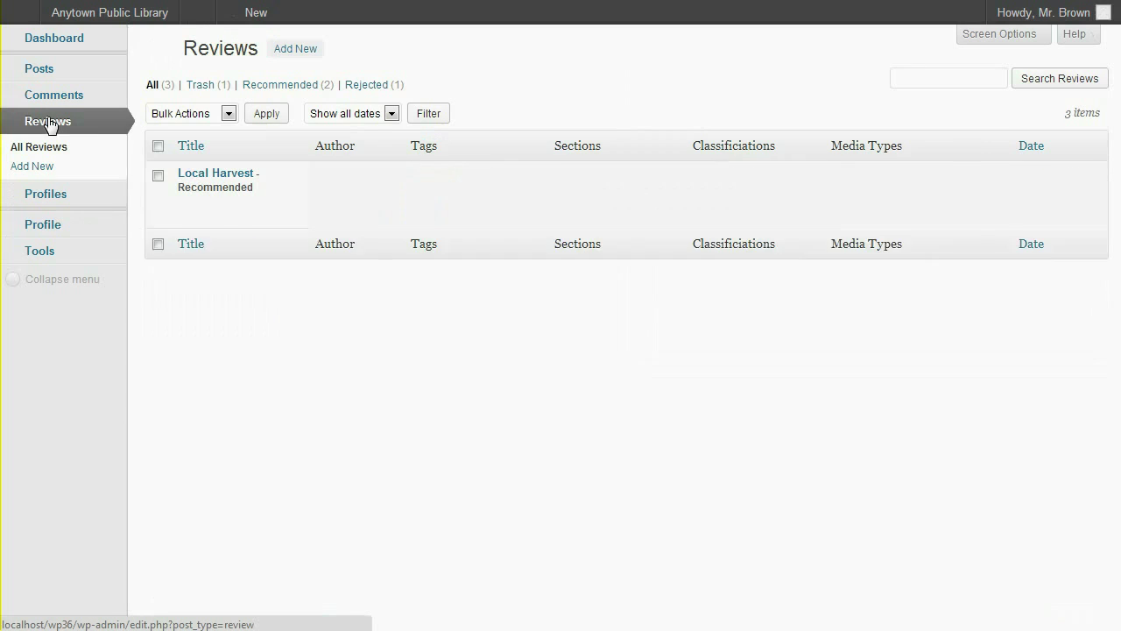
click(191, 173)
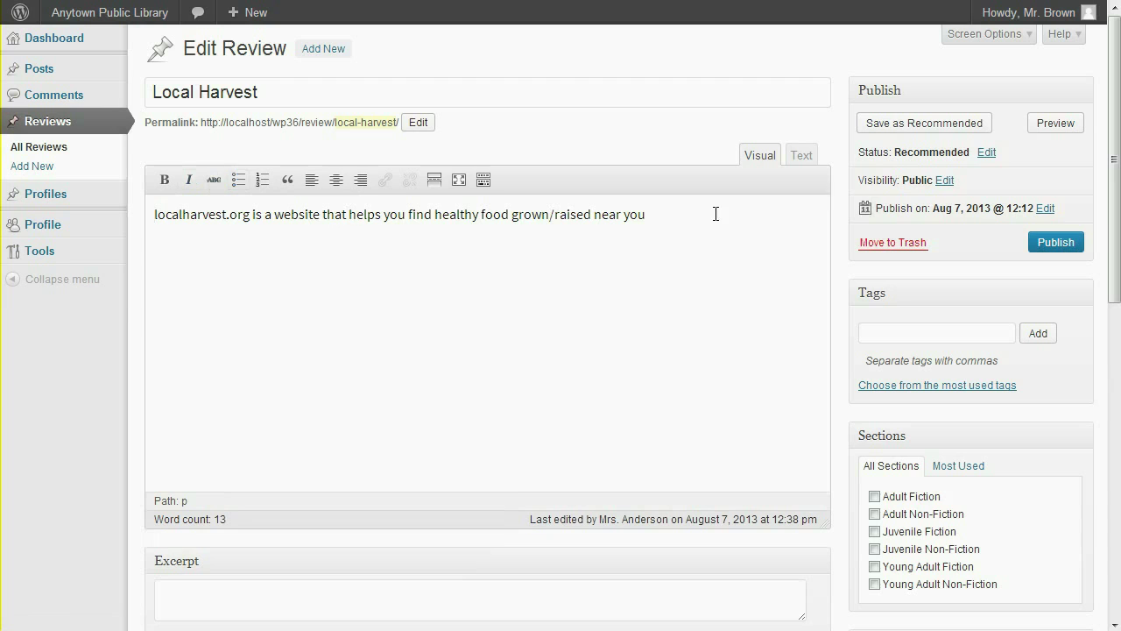
click(988, 154)
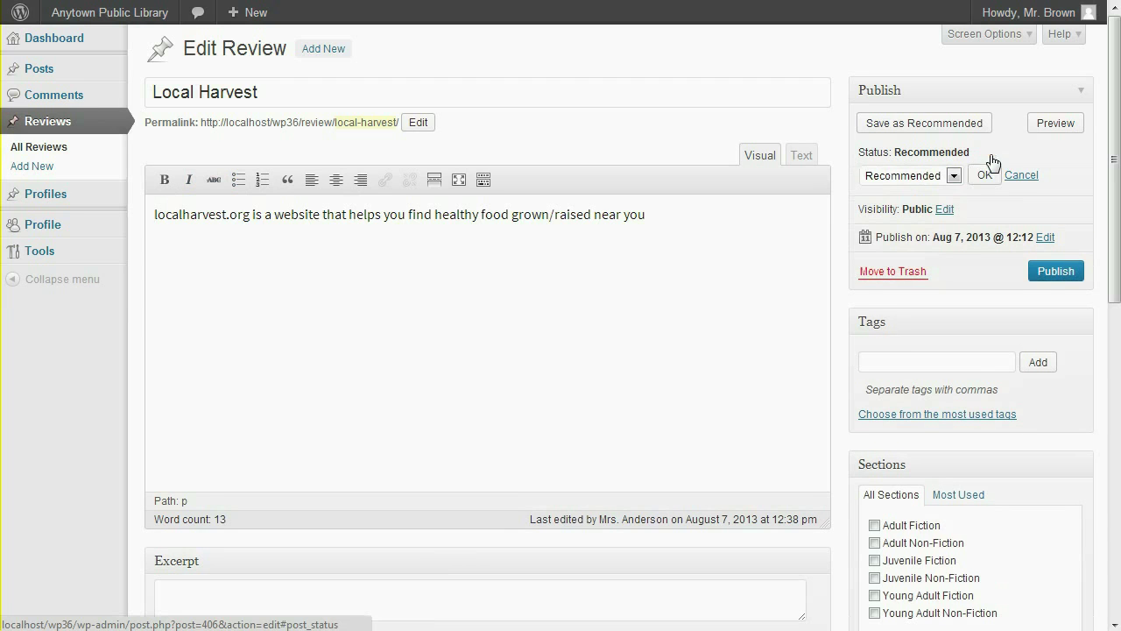
click(955, 177)
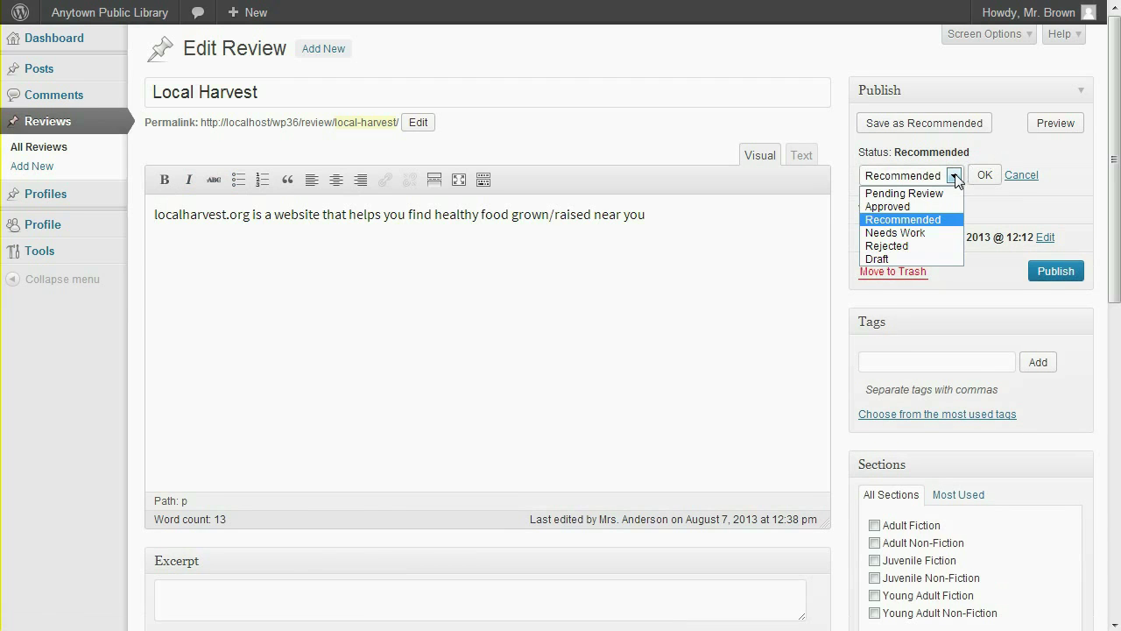
click(945, 235)
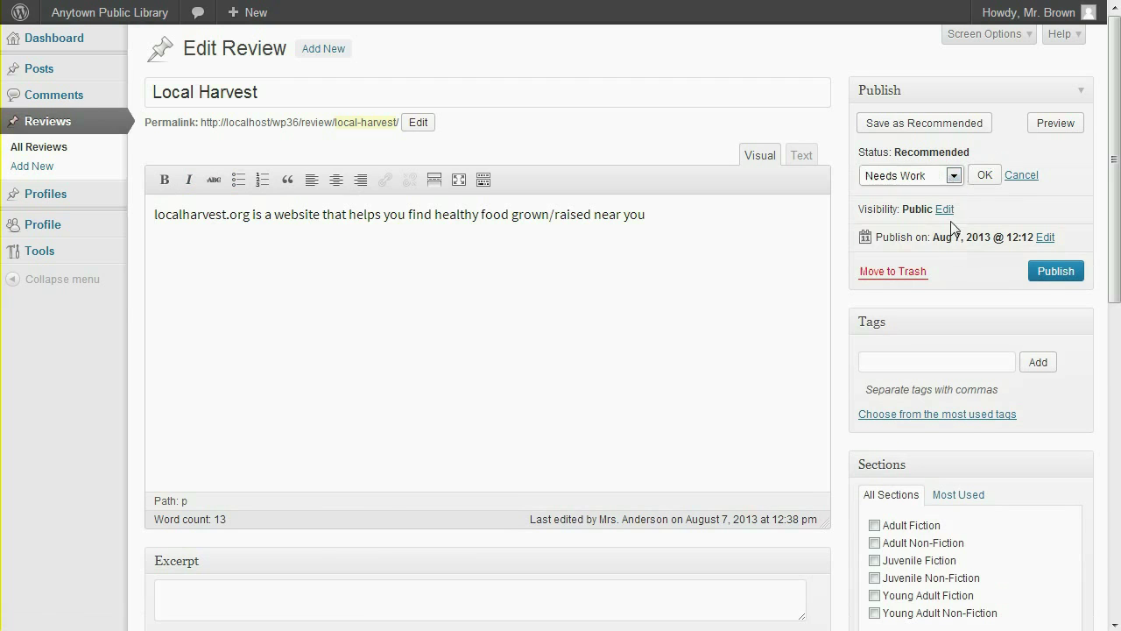
click(985, 175)
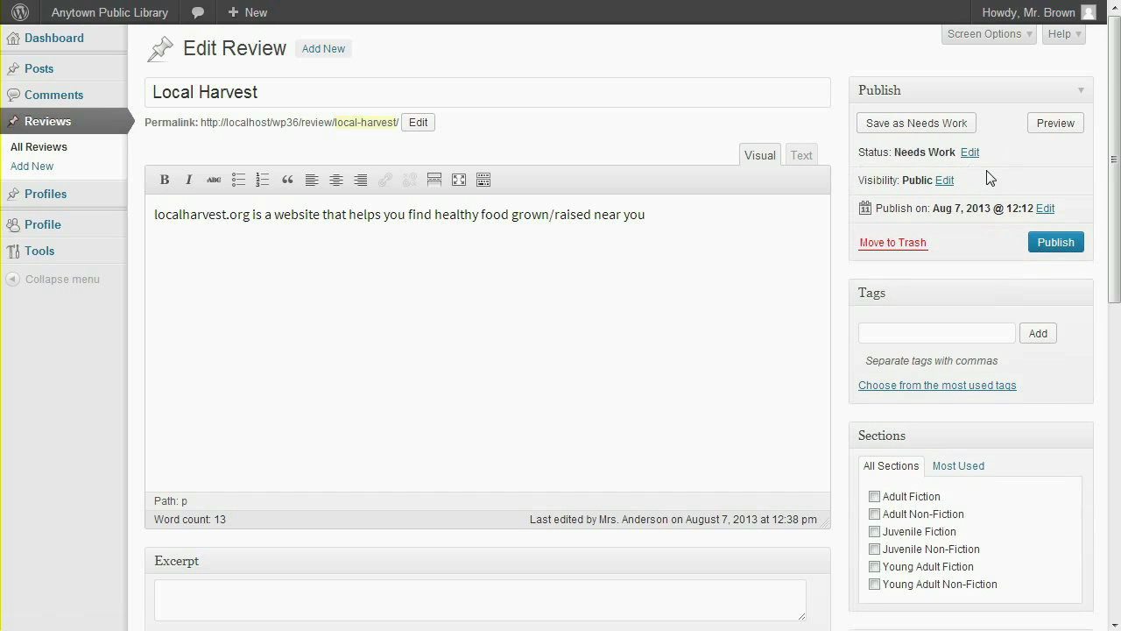
click(920, 127)
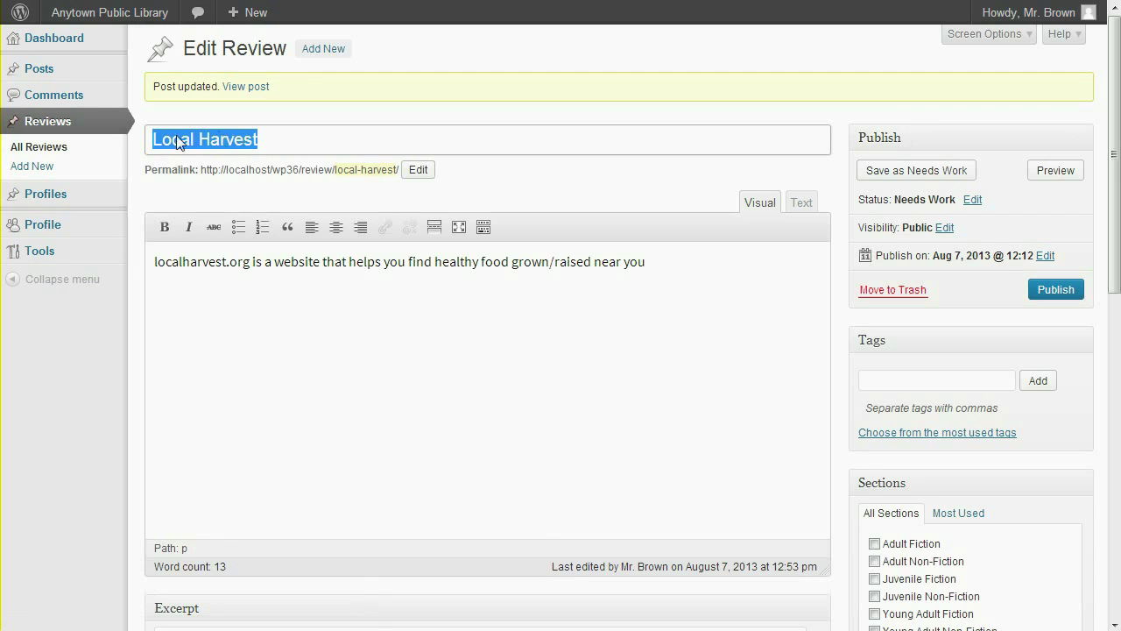
Step: Open the rejected Dud Magazine review from the list of all reviews and move it to the trash
click(55, 149)
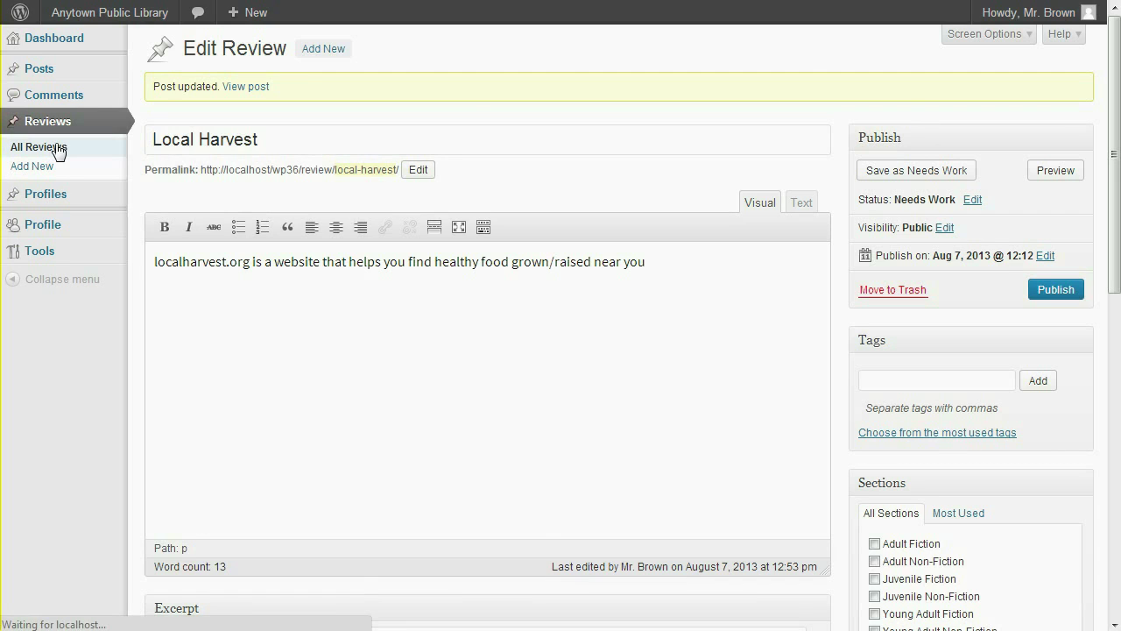
mouse_move(186, 203)
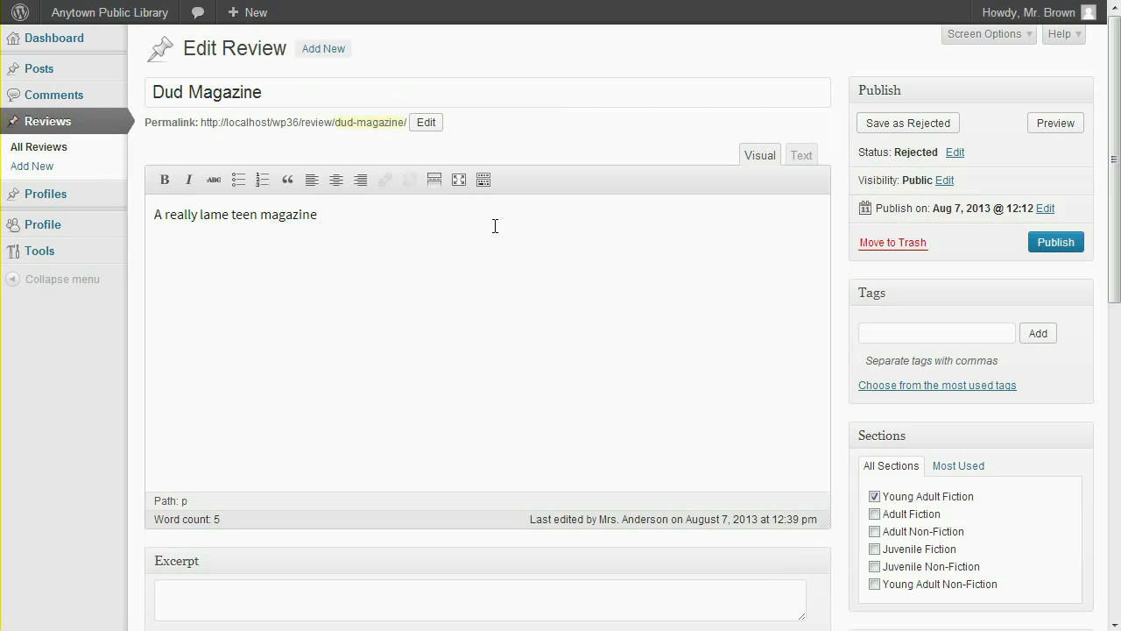
click(910, 246)
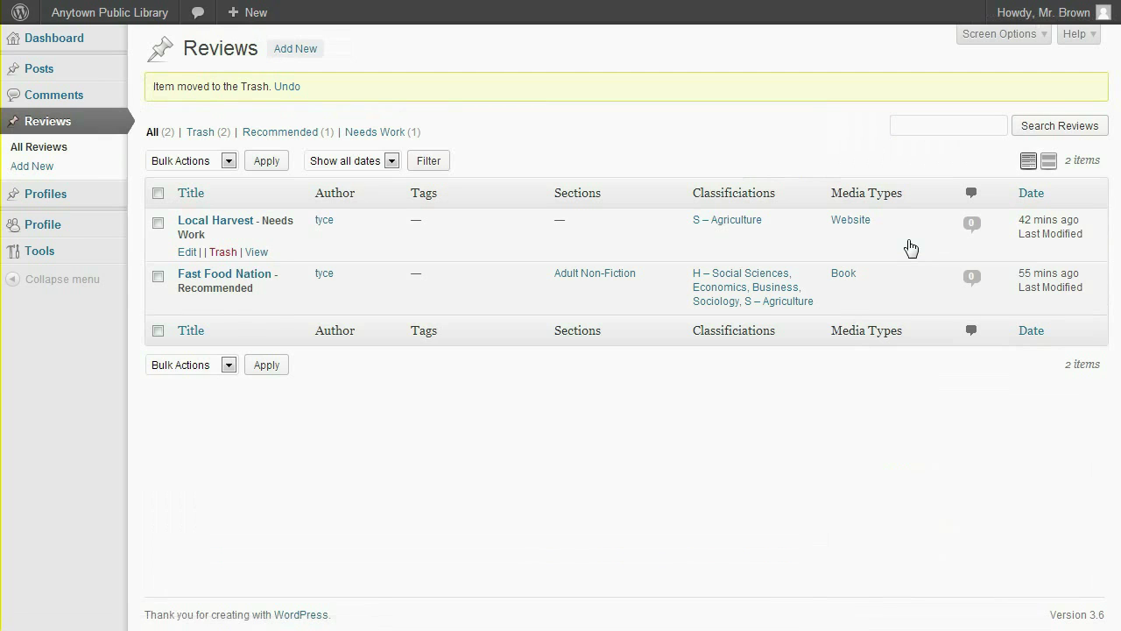
Step: Try to publish the Fast Food Nation review directly and go back to the reviews list
click(228, 277)
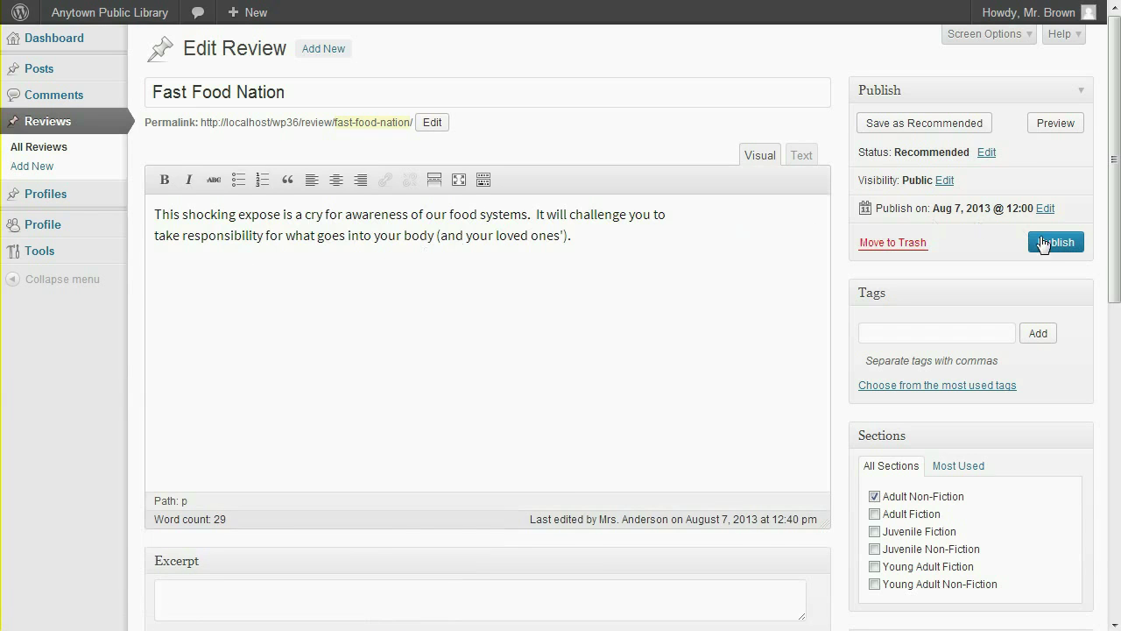
click(1047, 245)
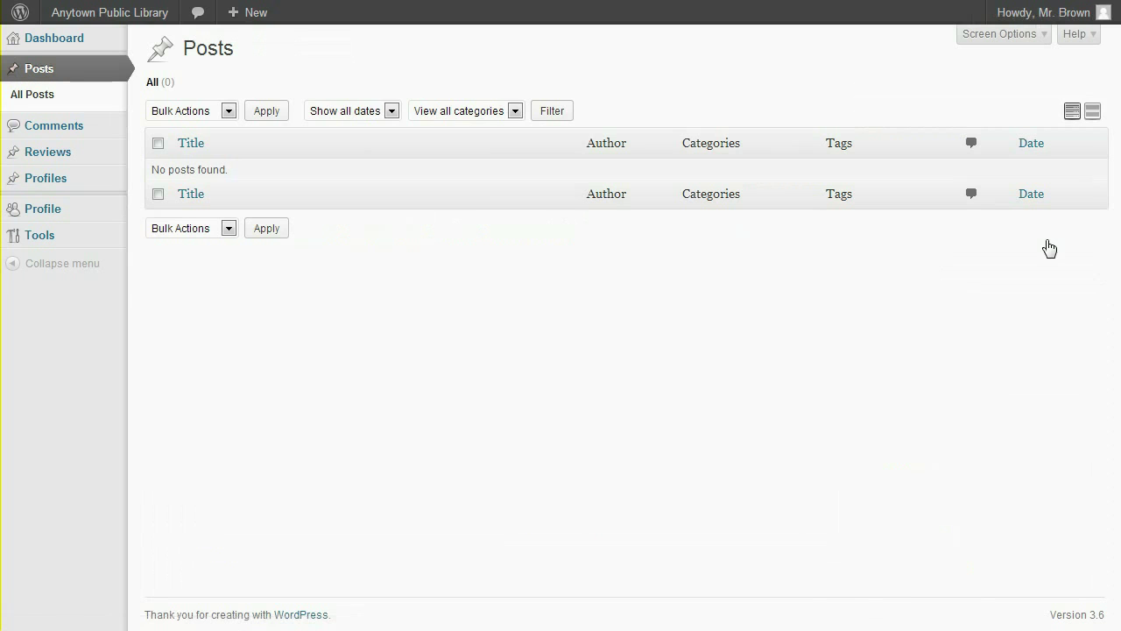
click(58, 157)
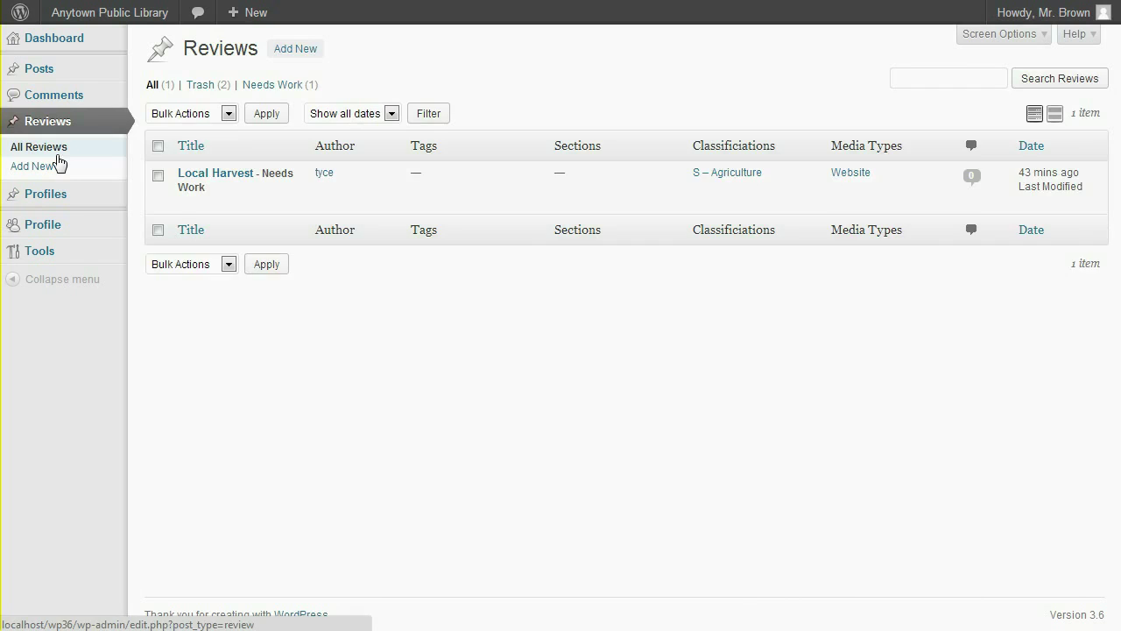
Step: Open the Fast Food Nation review, set it as Approved, and log out after checking the list of all reviews
click(186, 306)
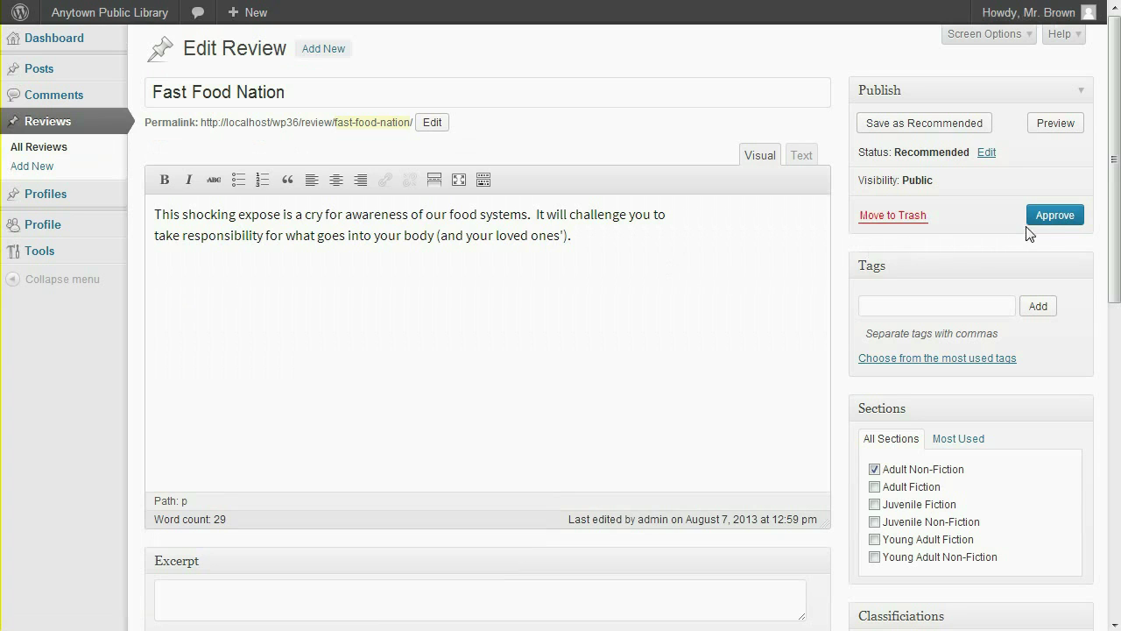
click(1051, 219)
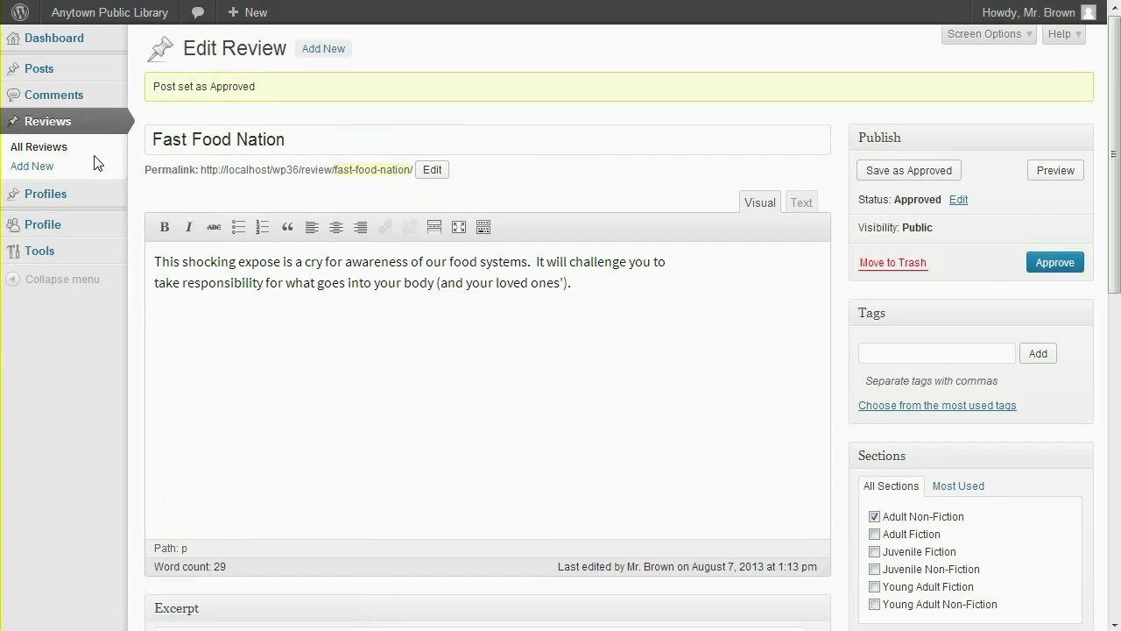
click(38, 147)
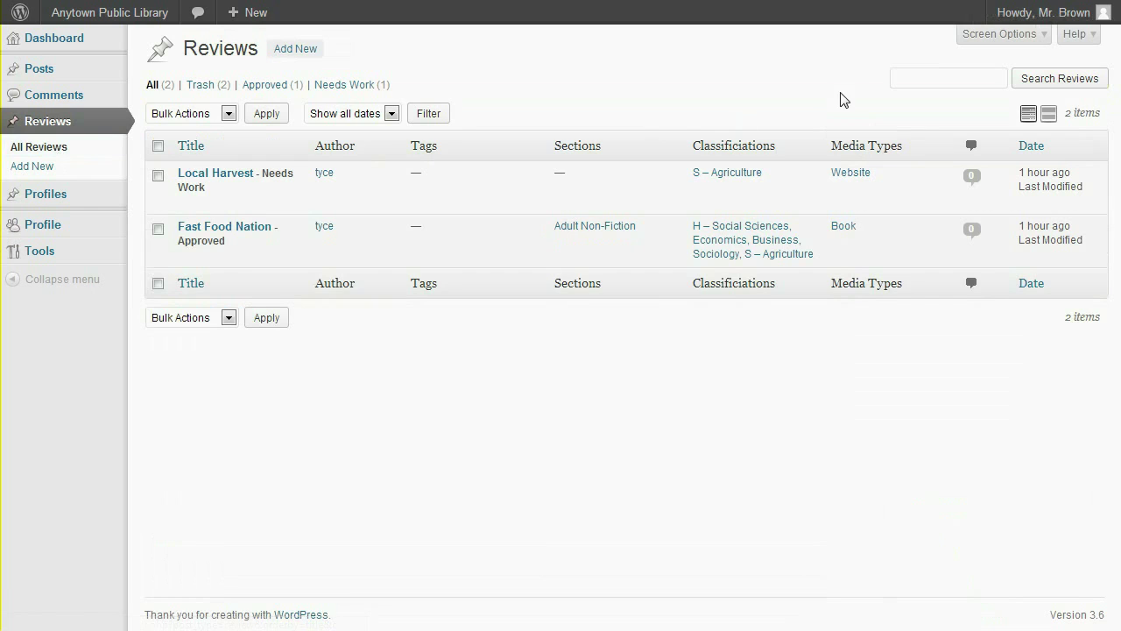
mouse_move(1025, 25)
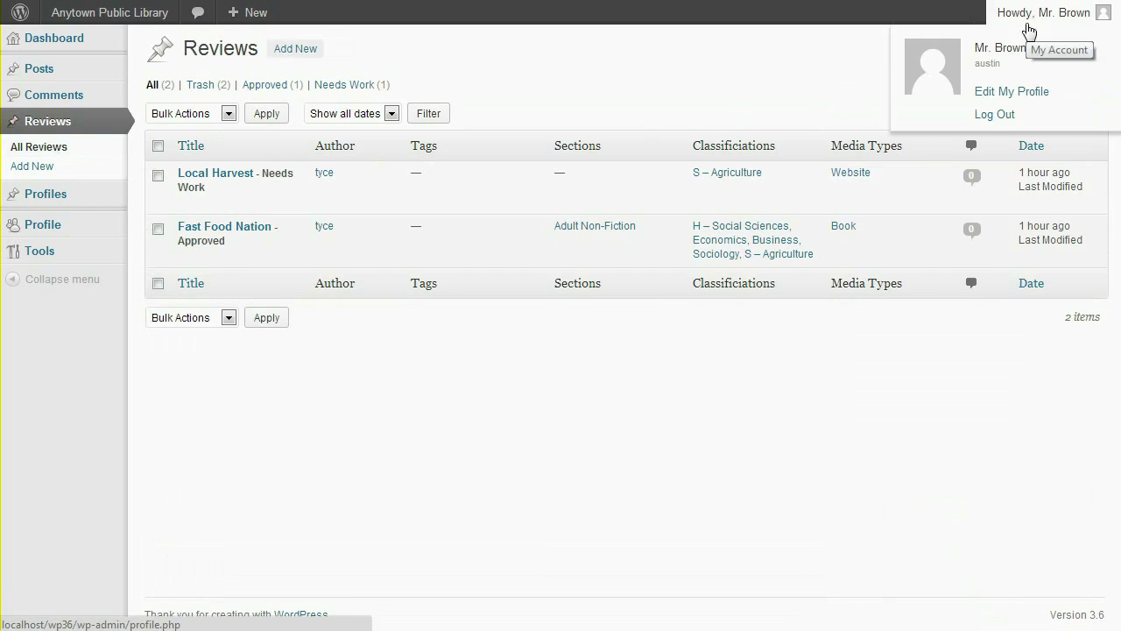
click(990, 114)
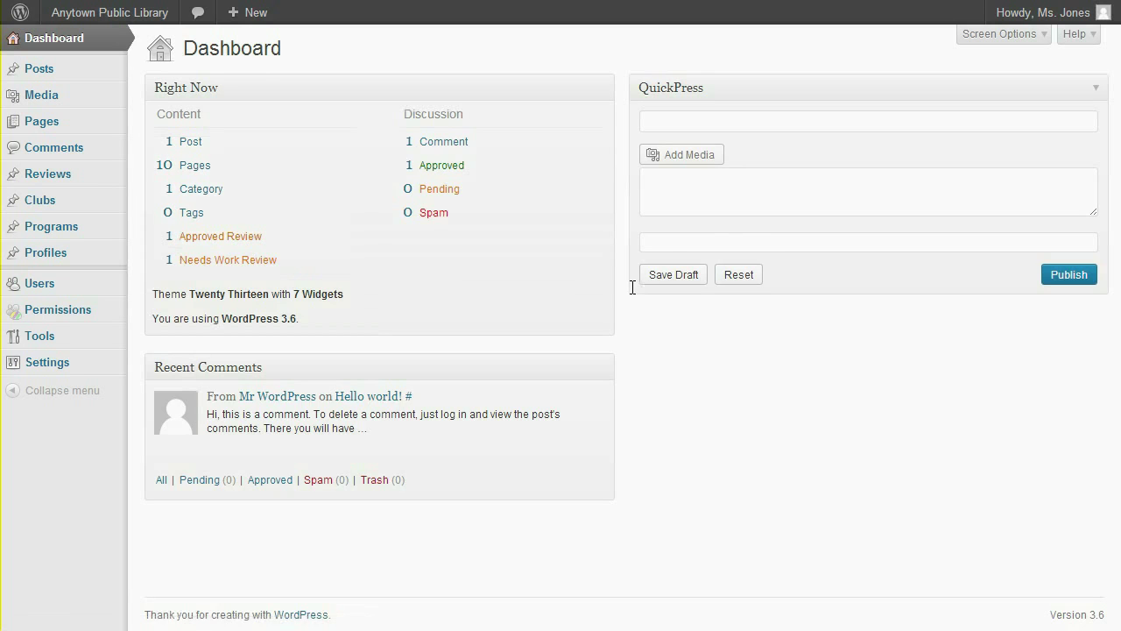
Step: Open the Fast Food Nation review from the approved reviews and publish it
click(235, 242)
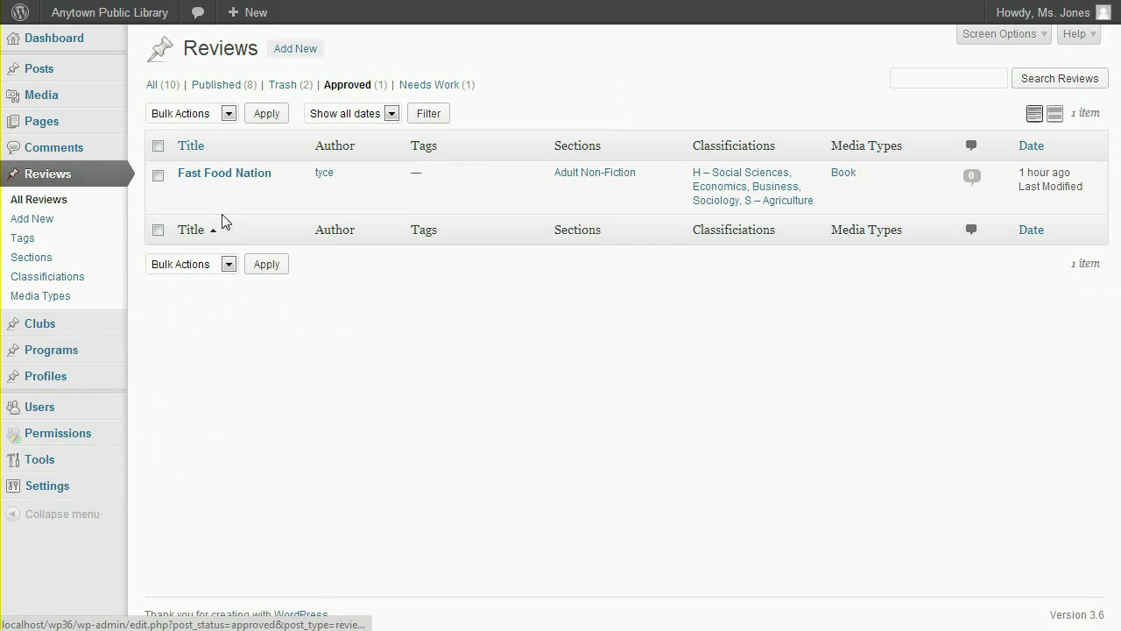
click(190, 192)
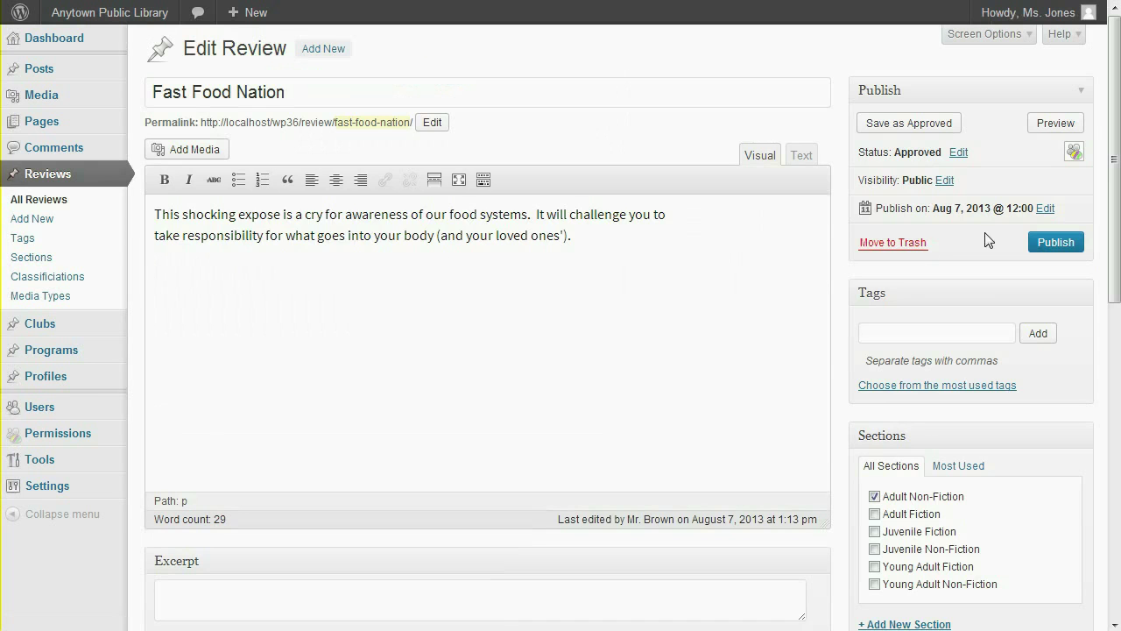
click(1062, 244)
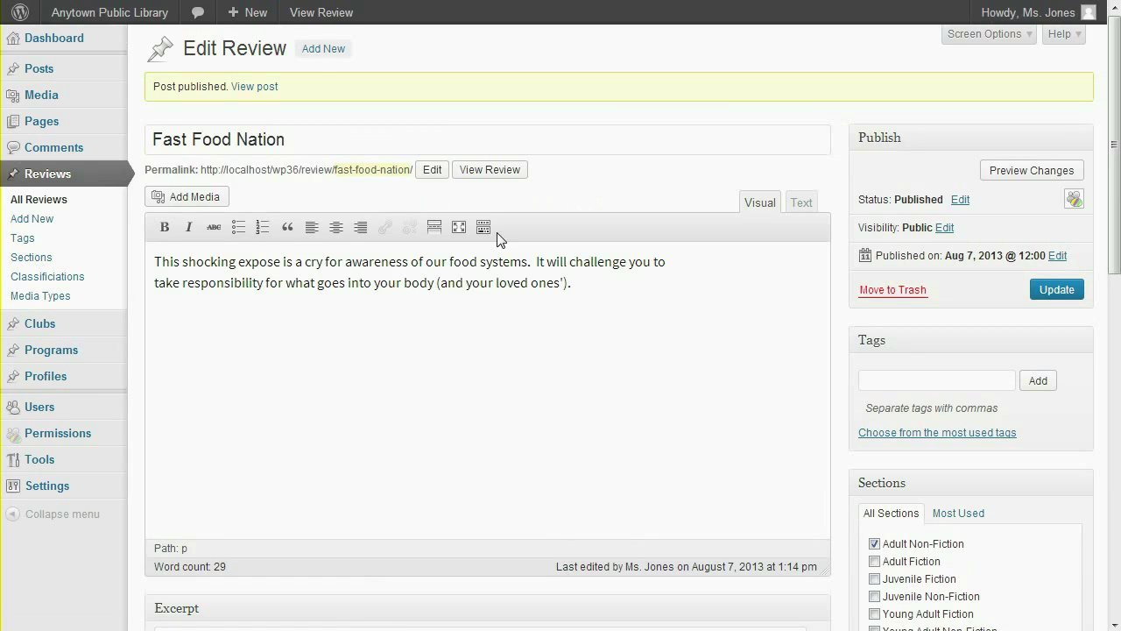
Step: Check the list of all reviews and switch from the publishing account to the administrator account
click(48, 202)
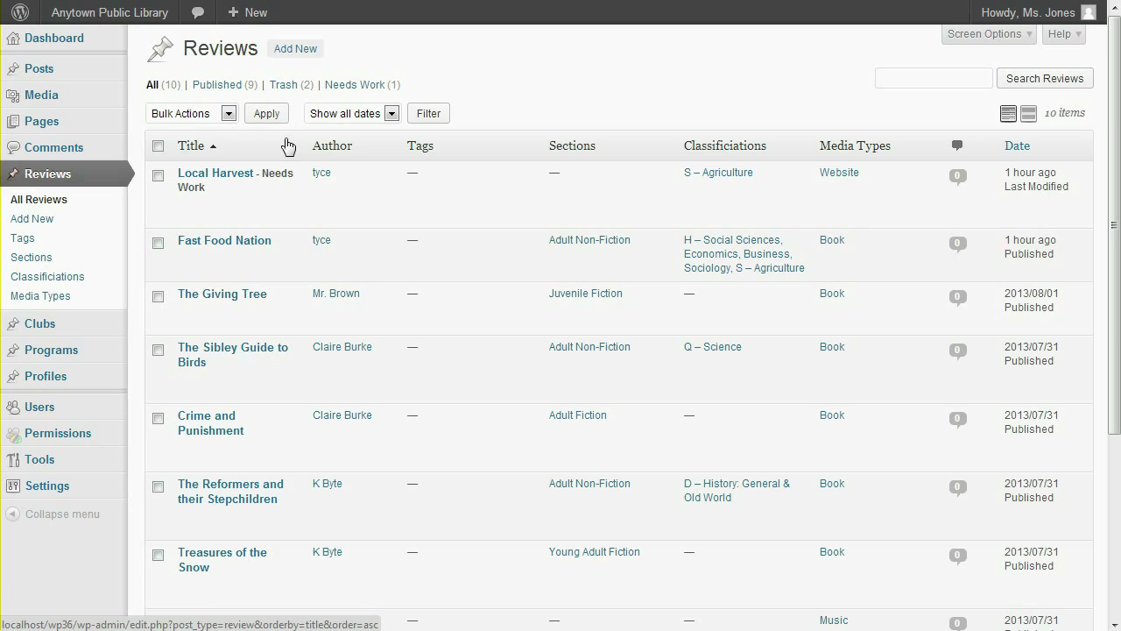
mouse_move(1050, 13)
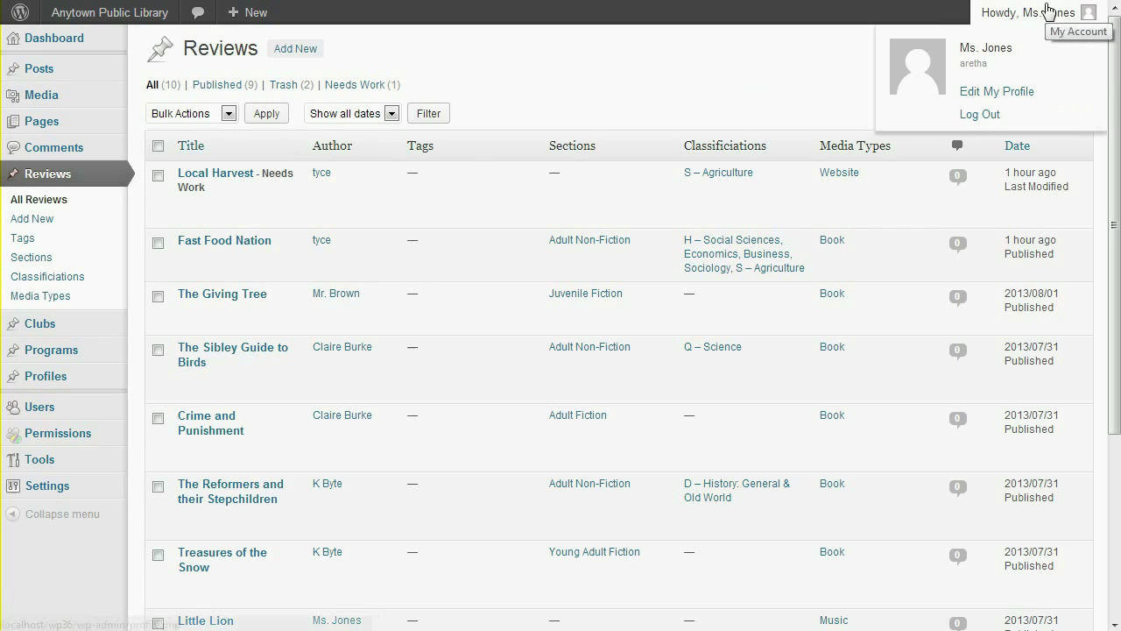
click(989, 114)
key(Return)
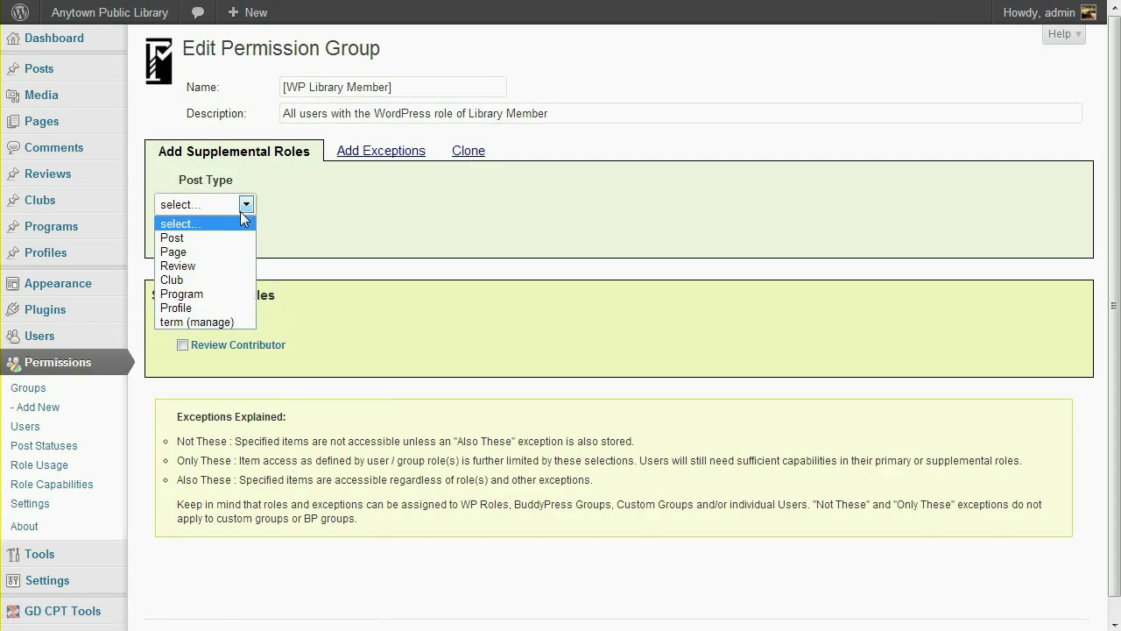
Step: Add the Review Contributor role for the Needs Work status to the Library Member permission group and save the roles
click(221, 265)
click(307, 209)
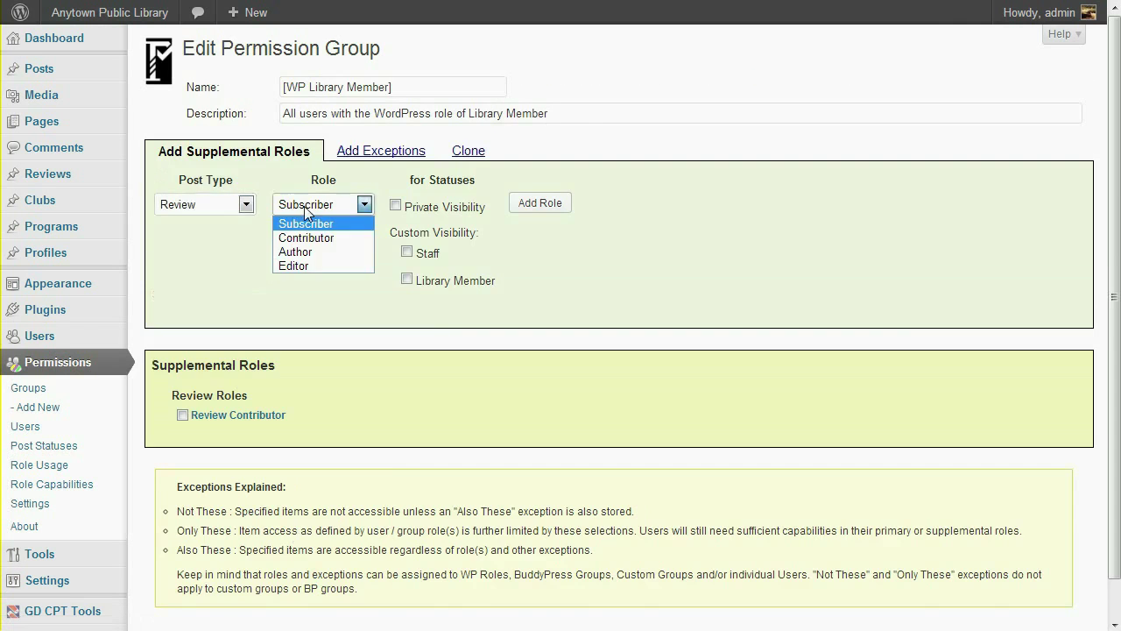
click(313, 238)
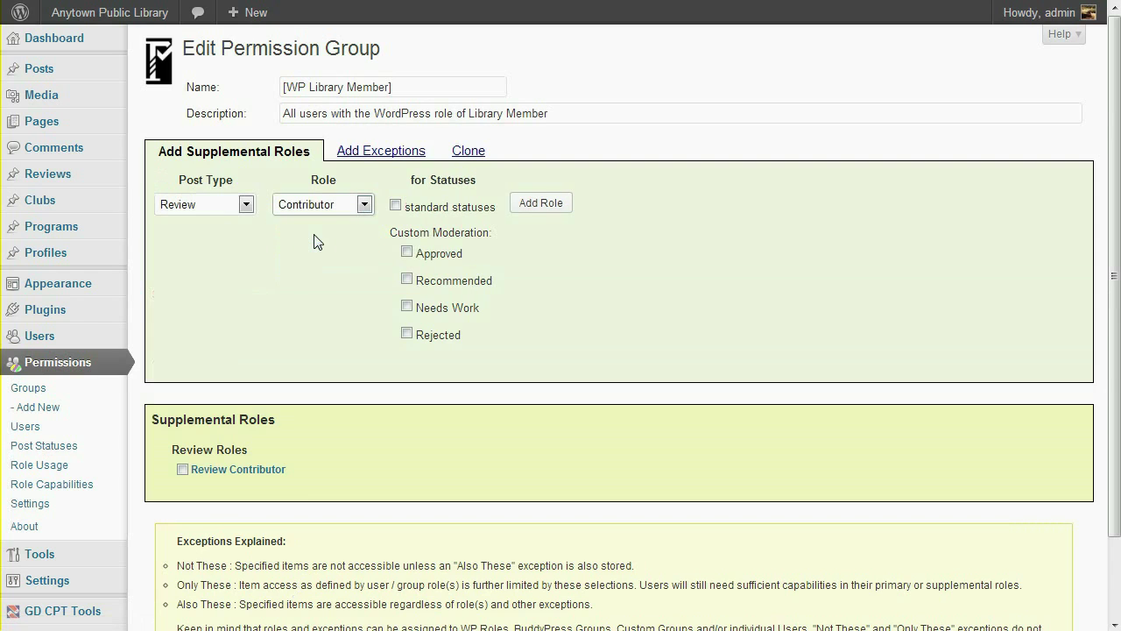
click(407, 305)
click(538, 203)
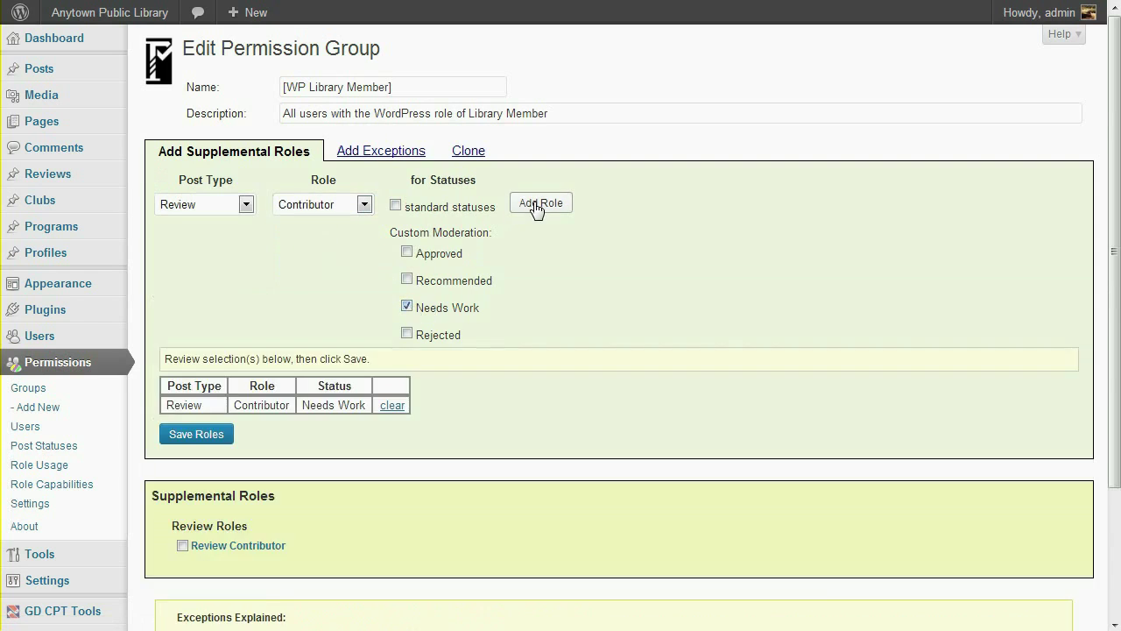
click(185, 440)
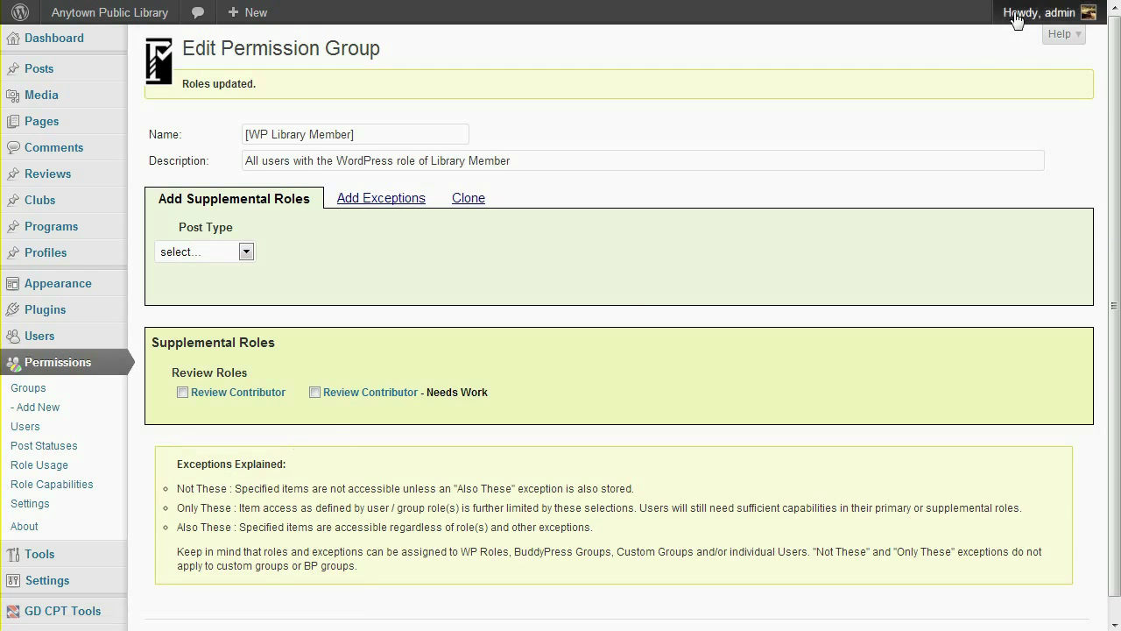
Step: Switch from the administrator to the library member account and open the Local Harvest review from the Needs Work reviews
mouse_move(1014, 55)
click(994, 101)
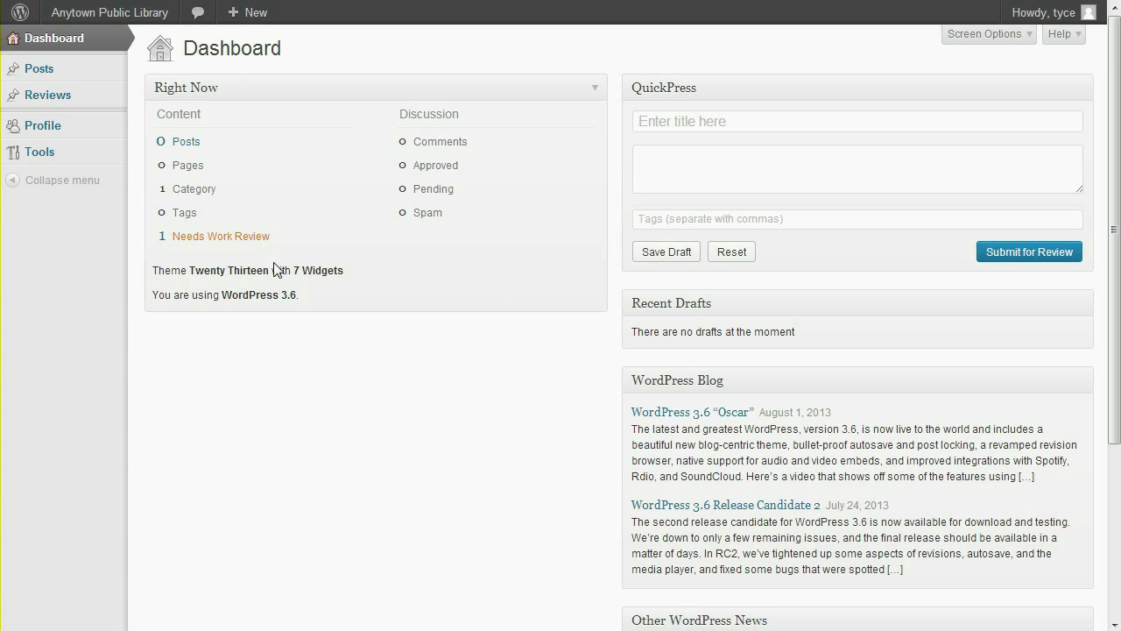
click(250, 238)
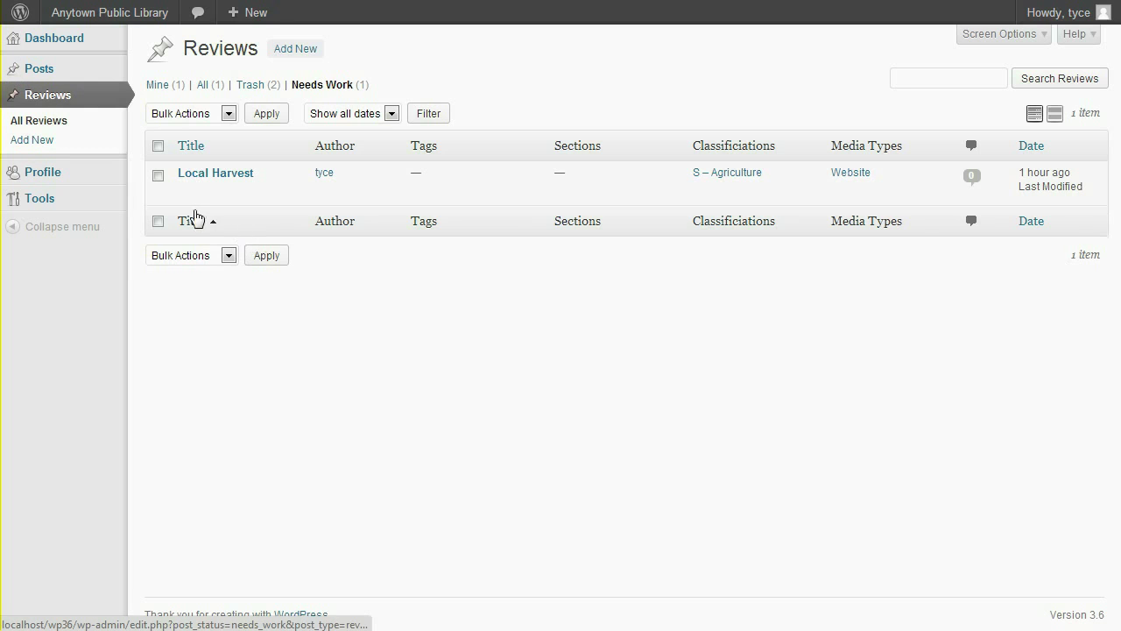
click(184, 196)
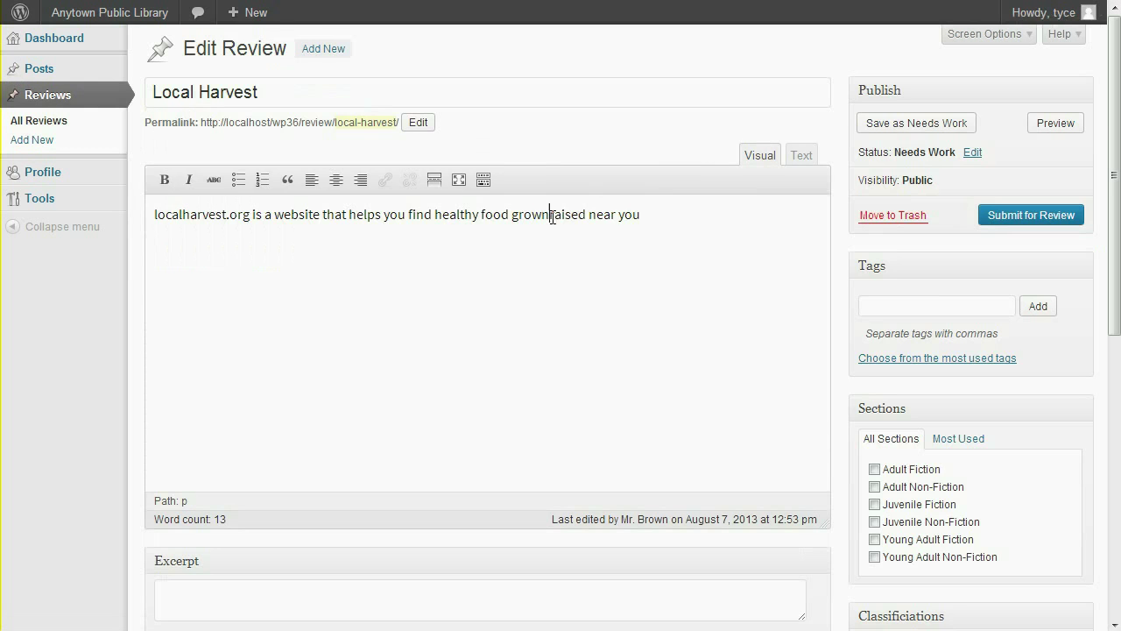
Step: Reword the review to "grown or raised", append "It includes a directory of farmer's markets, csa locations and U-Pick sites." and submit it for review
text(r)
click(731, 225)
text(.  It includes a directory of farmer's markets, csa locations and U-Pick sites.)
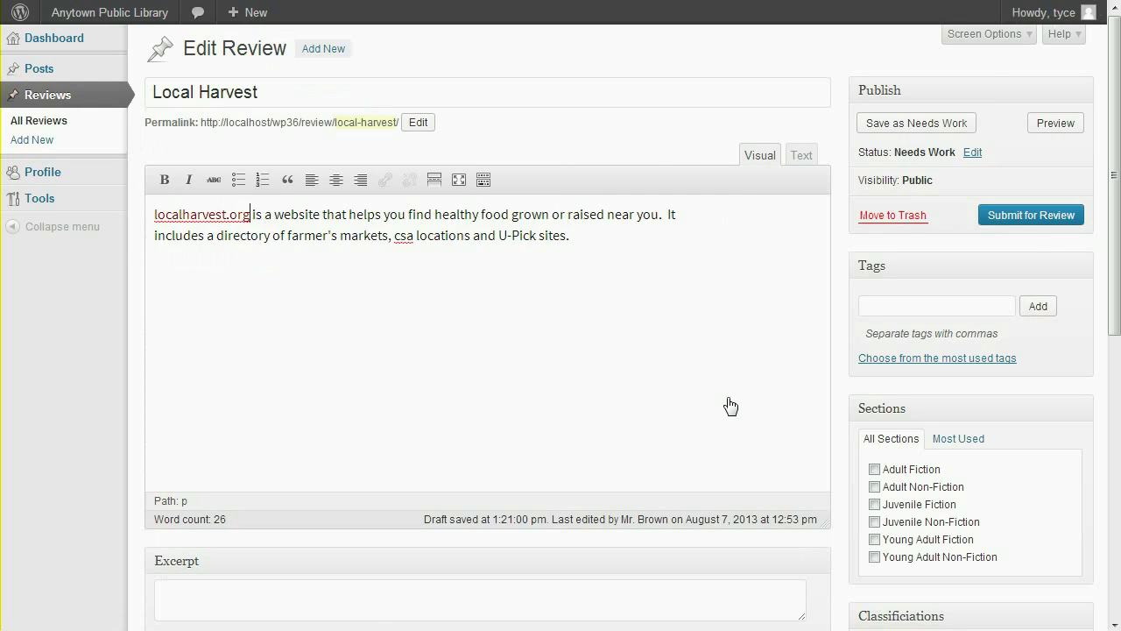
click(1039, 220)
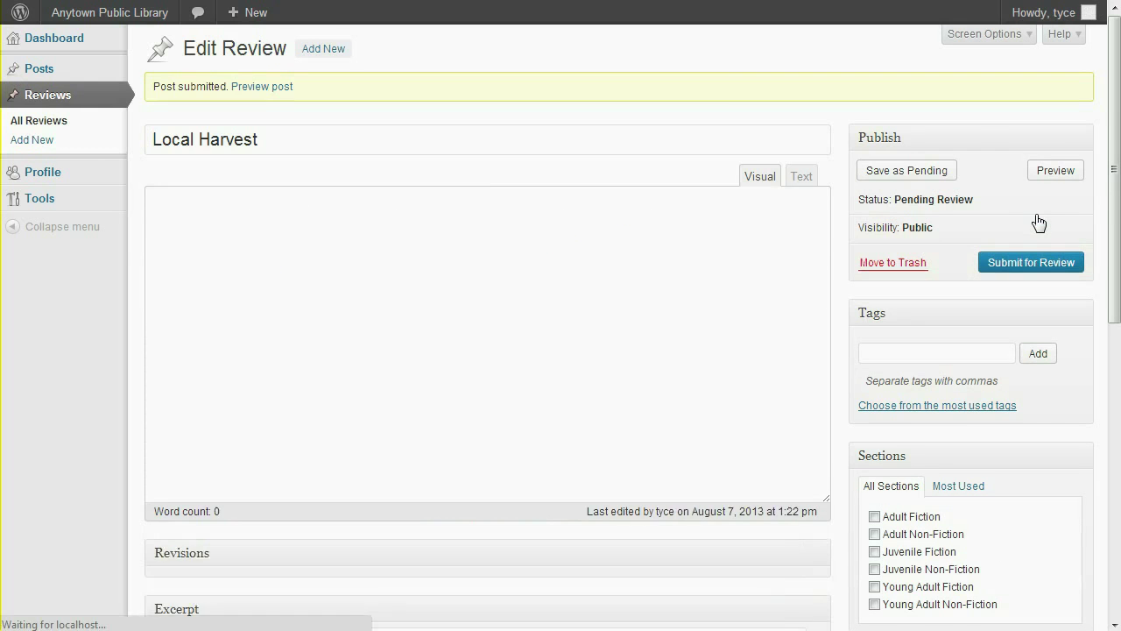